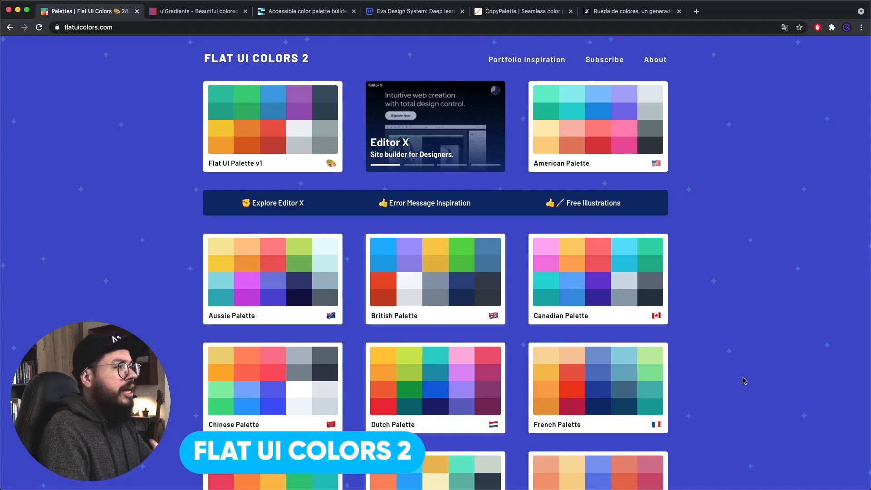
Step: Look through the collection of country-themed color palettes down to the Turkish Palette and return to its beginning
{"action": "scroll", "coordinate": [722, 398], "scroll_direction": "down", "scroll_amount": 1}
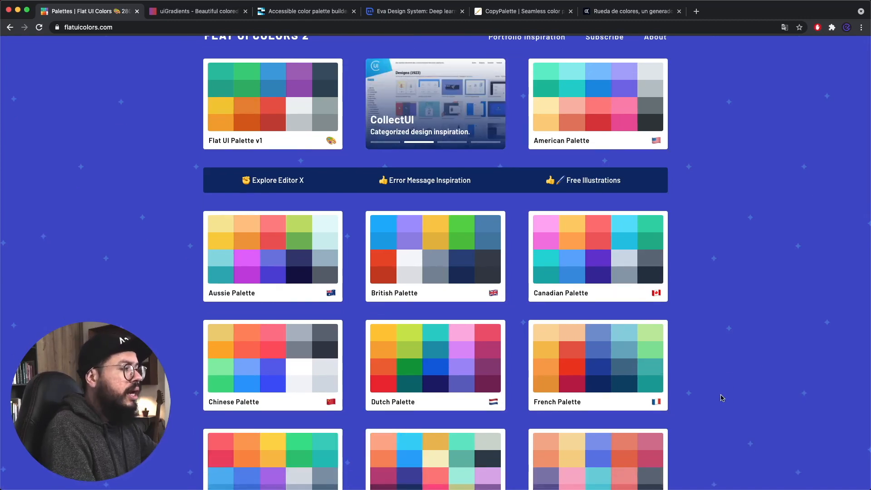
{"action": "scroll", "coordinate": [671, 362], "scroll_direction": "up", "scroll_amount": 1}
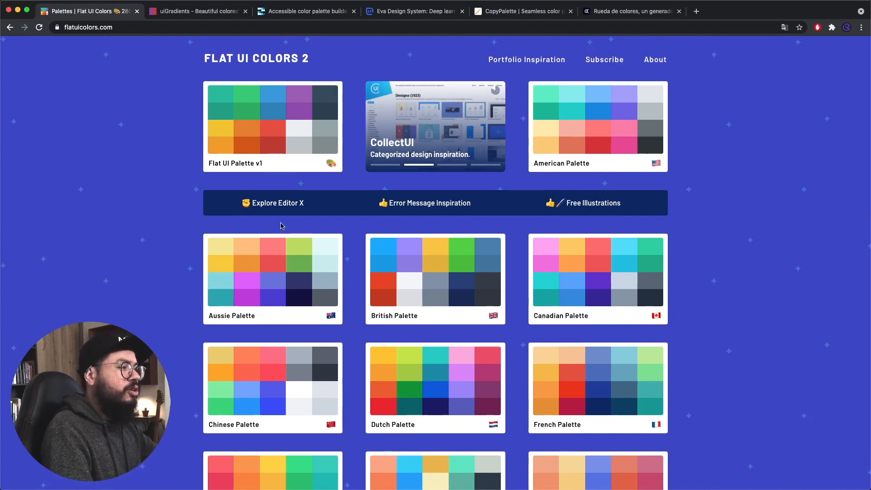
{"action": "scroll", "coordinate": [281, 225], "scroll_direction": "down", "scroll_amount": 1}
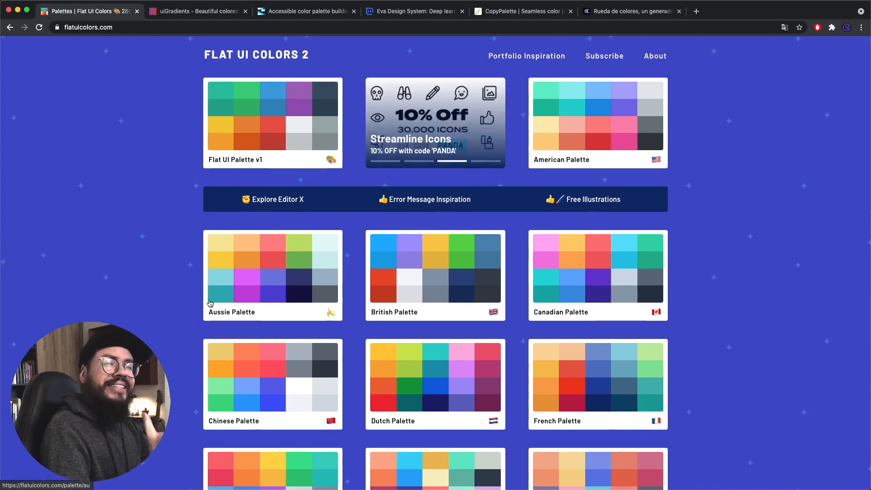
{"action": "scroll", "coordinate": [212, 349], "scroll_direction": "down", "scroll_amount": 1}
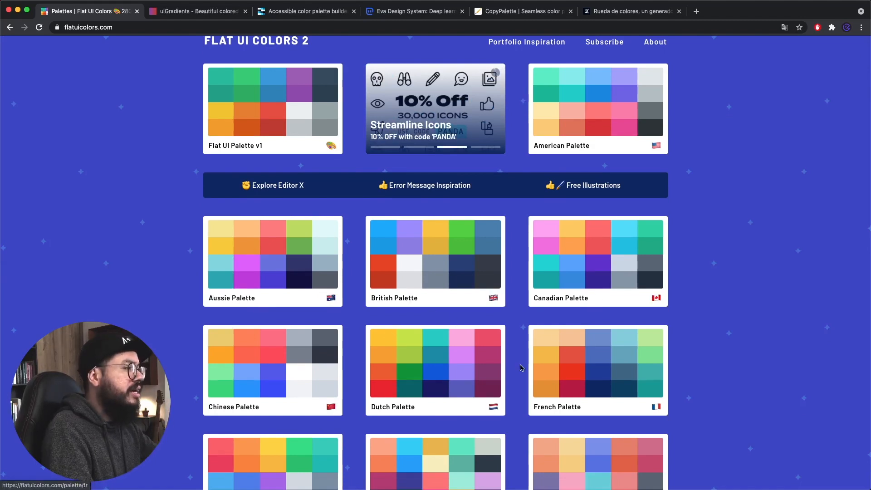
{"action": "scroll", "coordinate": [522, 367], "scroll_direction": "down", "scroll_amount": 5}
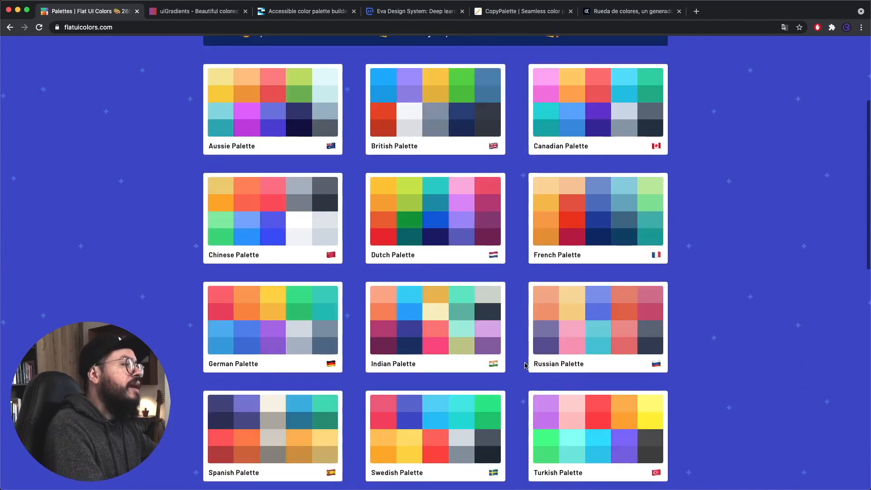
{"action": "scroll", "coordinate": [525, 366], "scroll_direction": "down", "scroll_amount": 1}
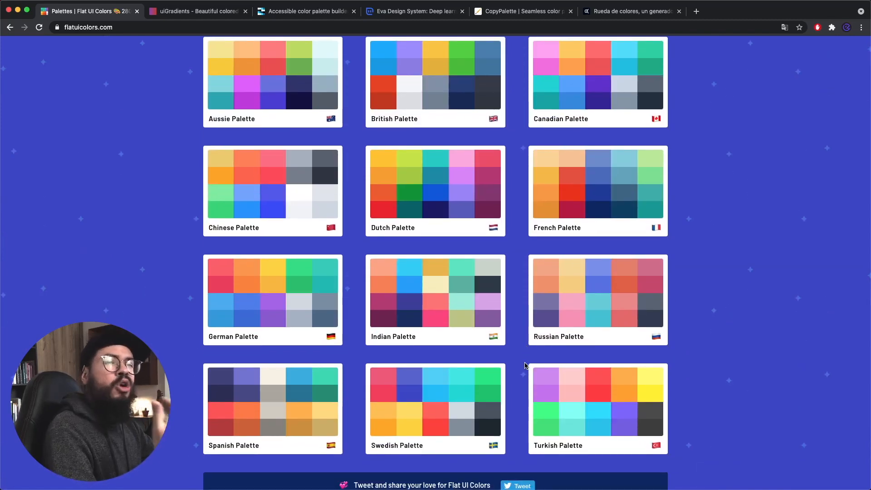
{"action": "scroll", "coordinate": [525, 365], "scroll_direction": "down", "scroll_amount": 4}
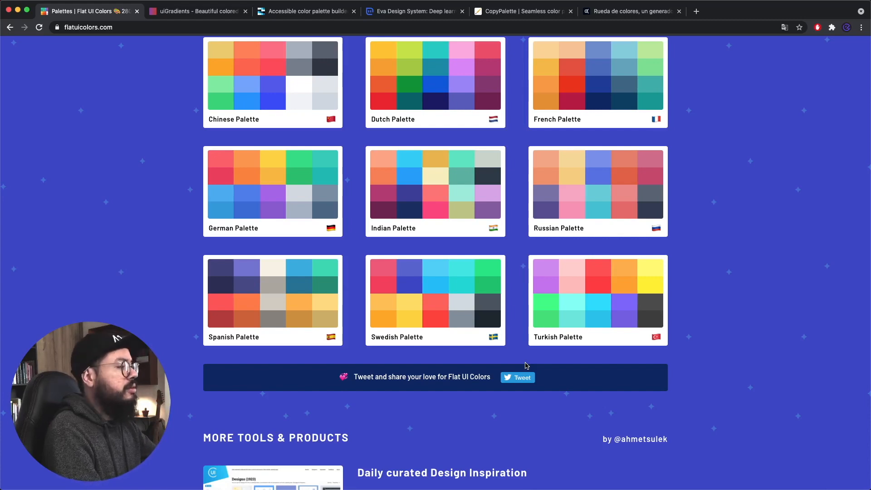
{"action": "scroll", "coordinate": [525, 365], "scroll_direction": "up", "scroll_amount": 11}
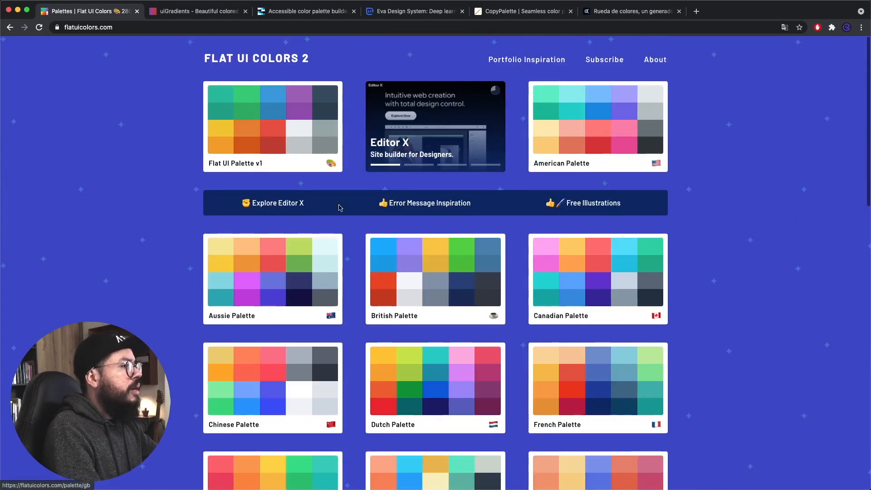
Step: Open Flat UI Palette v1 and inspect its green swatches
{"action": "left_click", "coordinate": [290, 151]}
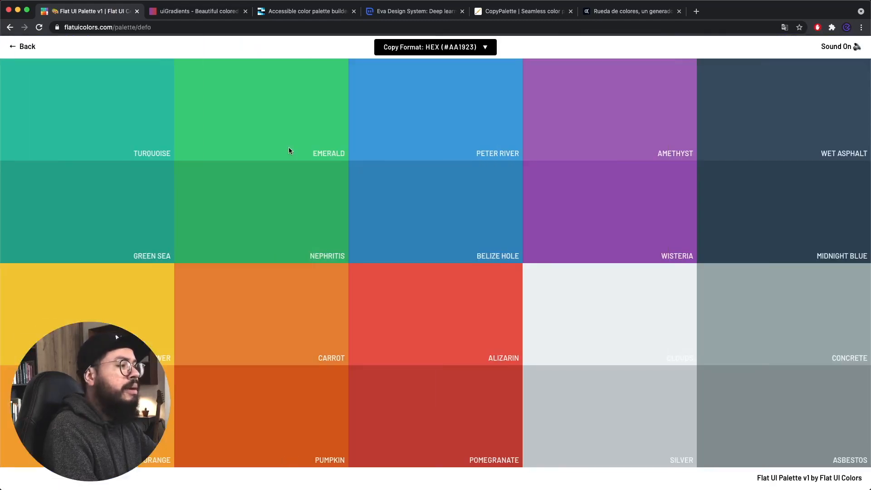
{"action": "mouse_move", "coordinate": [296, 152]}
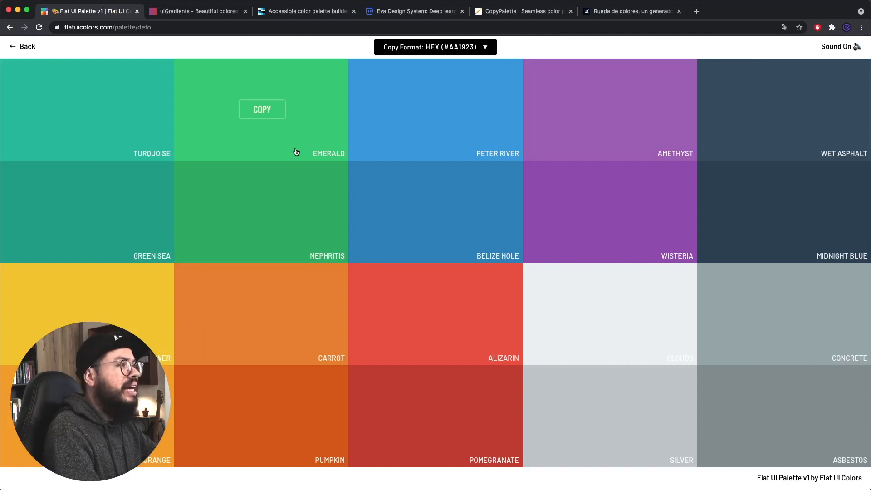
{"action": "mouse_move", "coordinate": [284, 273]}
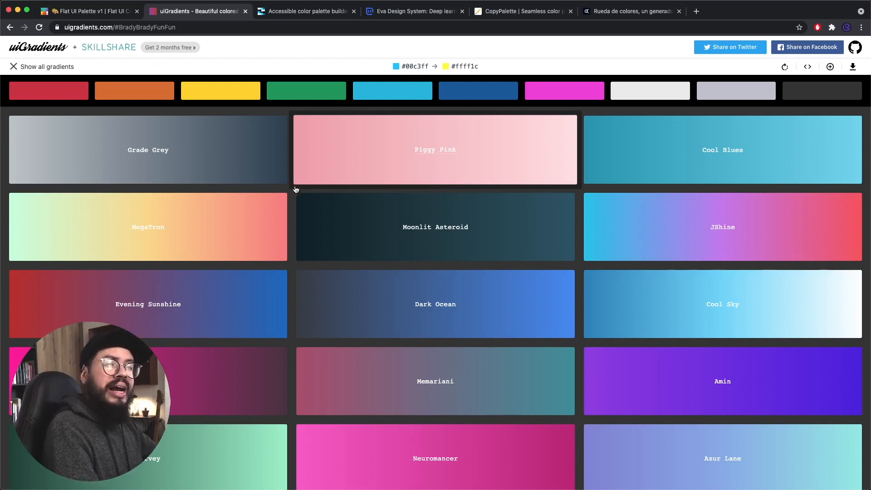
Step: Look through the unfiltered gradient collection on uiGradients and return to its beginning
{"action": "scroll", "coordinate": [303, 245], "scroll_direction": "down", "scroll_amount": 1}
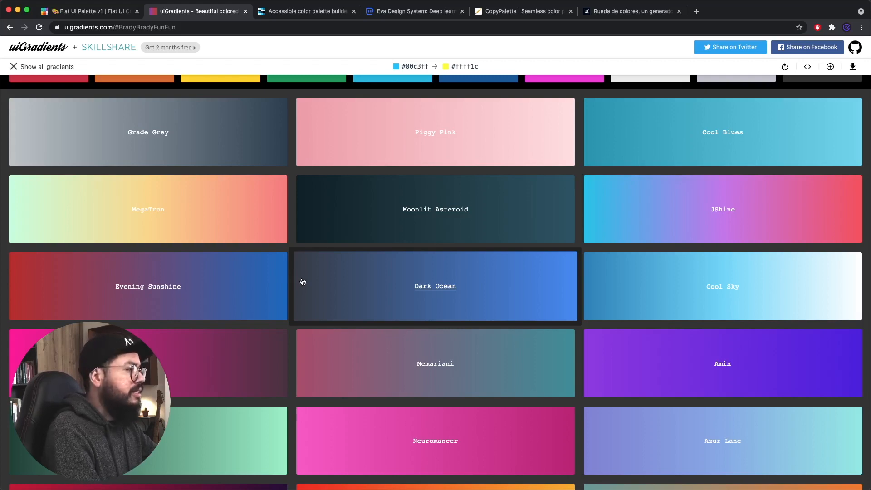
{"action": "scroll", "coordinate": [305, 346], "scroll_direction": "down", "scroll_amount": 2}
{"action": "scroll", "coordinate": [305, 346], "scroll_direction": "down", "scroll_amount": 5}
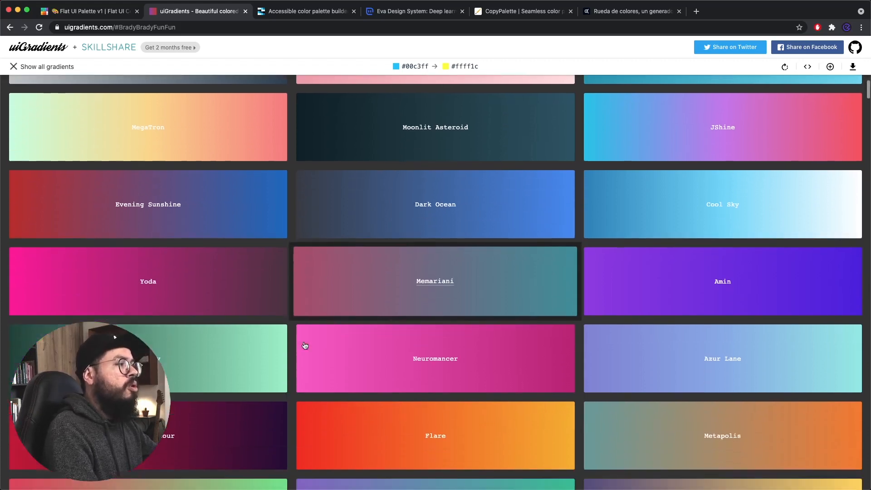
{"action": "scroll", "coordinate": [302, 347], "scroll_direction": "down", "scroll_amount": 5}
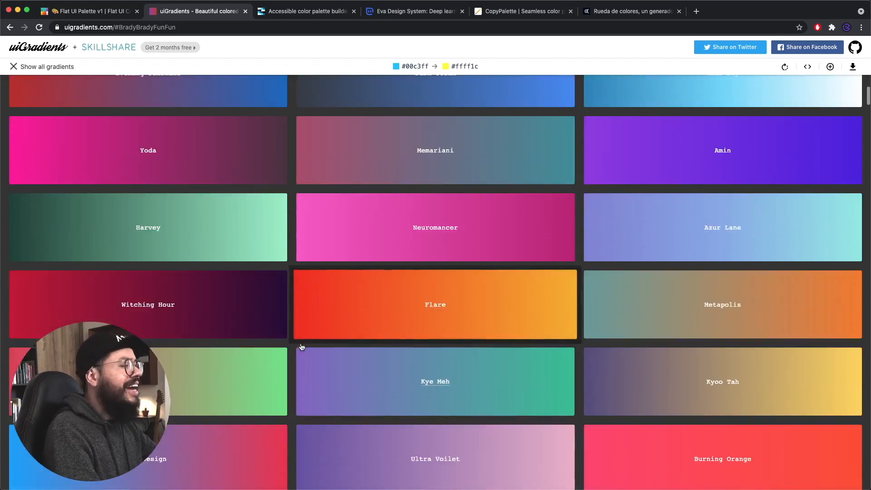
{"action": "scroll", "coordinate": [302, 350], "scroll_direction": "down", "scroll_amount": 3}
{"action": "scroll", "coordinate": [284, 346], "scroll_direction": "down", "scroll_amount": 11}
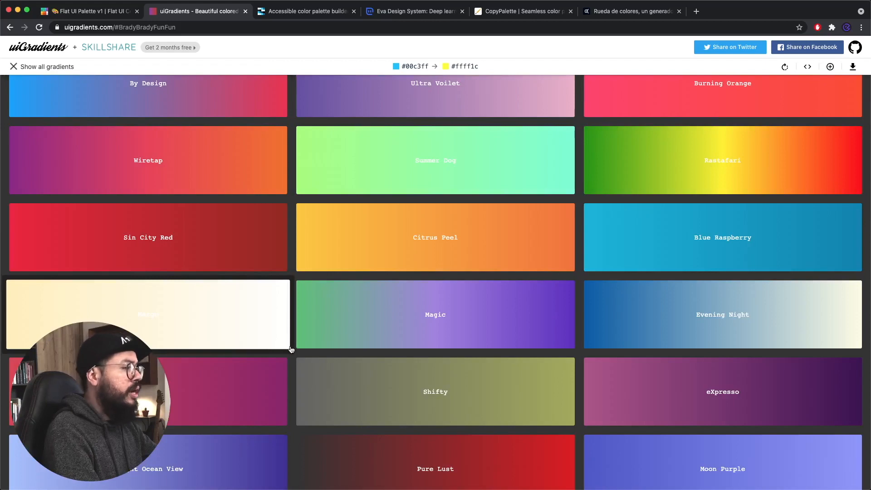
{"action": "scroll", "coordinate": [286, 347], "scroll_direction": "down", "scroll_amount": 3}
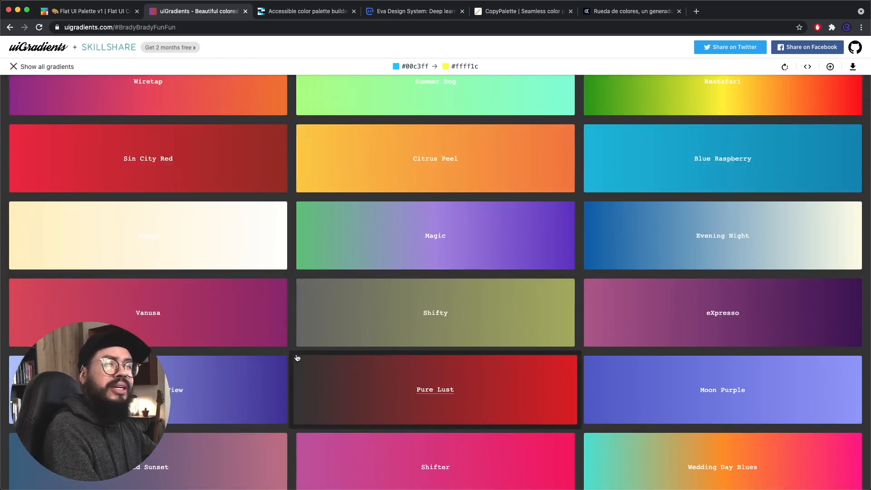
{"action": "scroll", "coordinate": [302, 353], "scroll_direction": "up", "scroll_amount": 15}
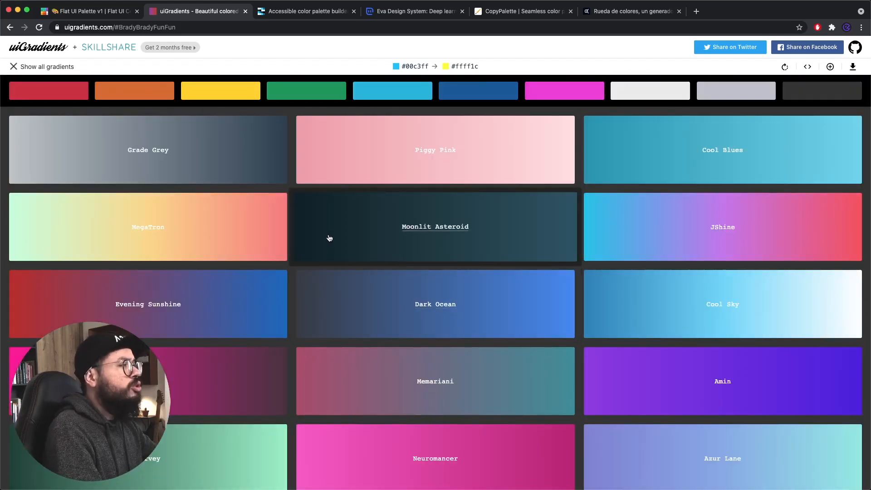
Step: Filter the gradients by light blue and browse the matching ones down to Brady Brady Fun Fun
{"action": "left_click", "coordinate": [379, 93]}
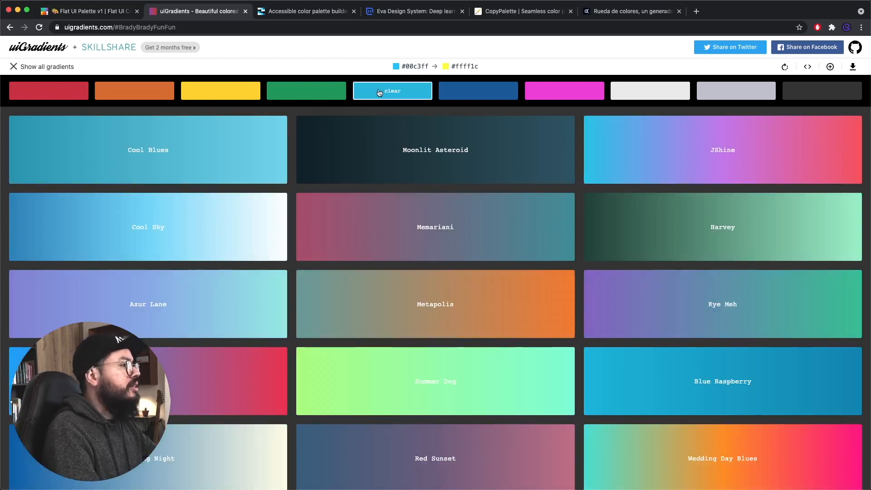
{"action": "scroll", "coordinate": [414, 305], "scroll_direction": "down", "scroll_amount": 6}
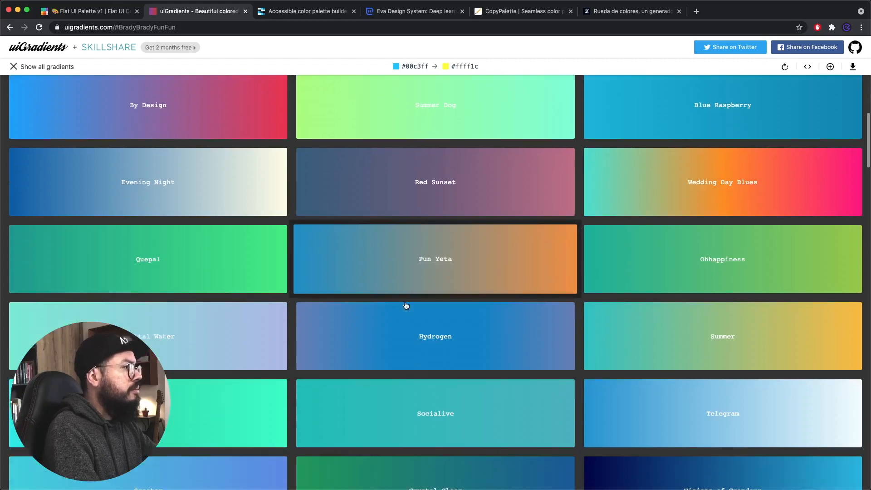
{"action": "scroll", "coordinate": [406, 305], "scroll_direction": "down", "scroll_amount": 7}
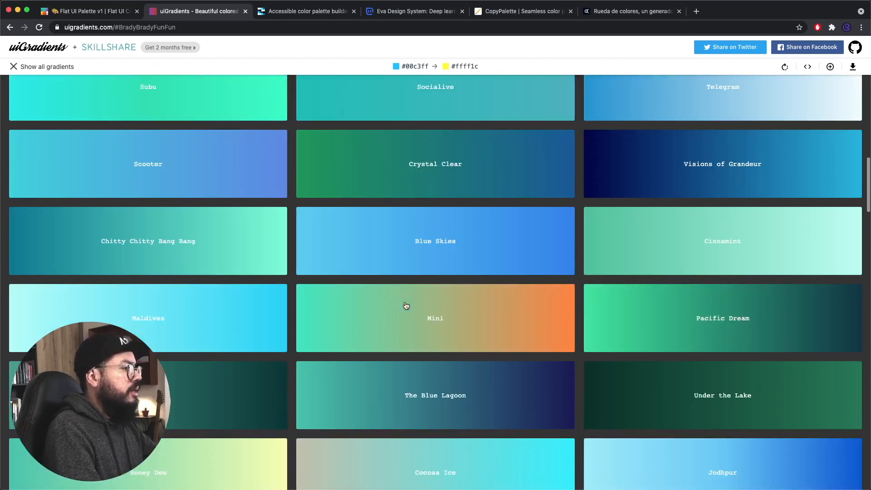
{"action": "scroll", "coordinate": [406, 305], "scroll_direction": "down", "scroll_amount": 6}
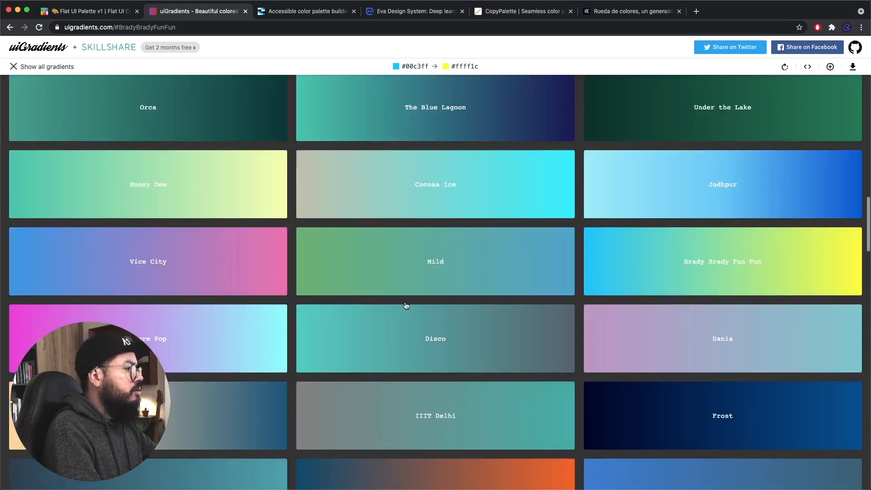
Step: Open the Brady Brady Fun Fun gradient and view its CSS code
{"action": "left_click", "coordinate": [665, 264]}
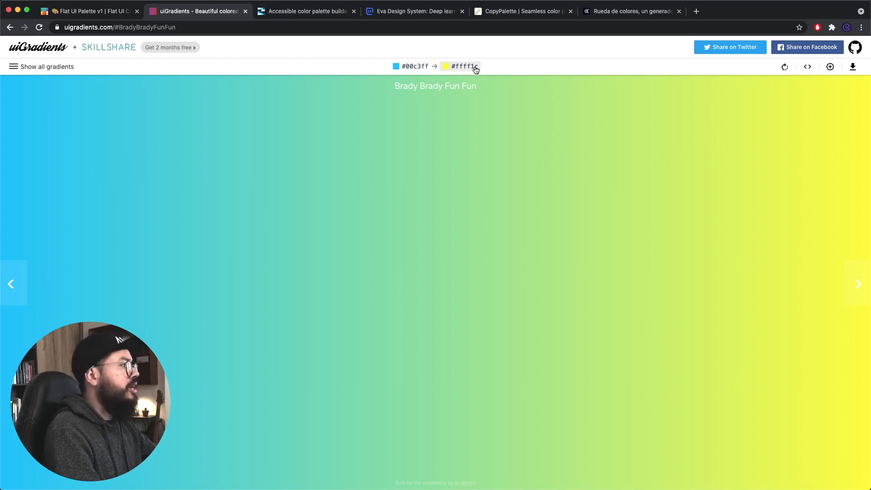
{"action": "left_click", "coordinate": [804, 68]}
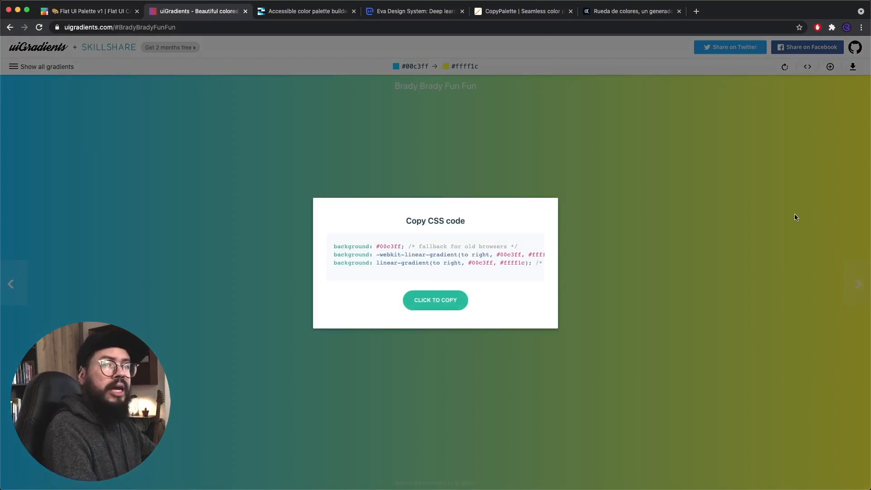
{"action": "left_click", "coordinate": [753, 223]}
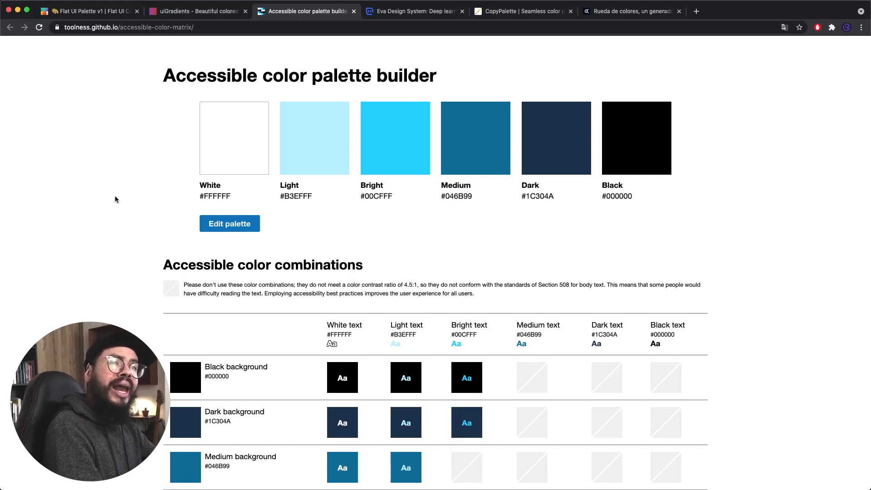
Step: Examine the accessible color combinations table, checking the contrast ratios of white and light text on the black background
{"action": "scroll", "coordinate": [114, 272], "scroll_direction": "down", "scroll_amount": 5}
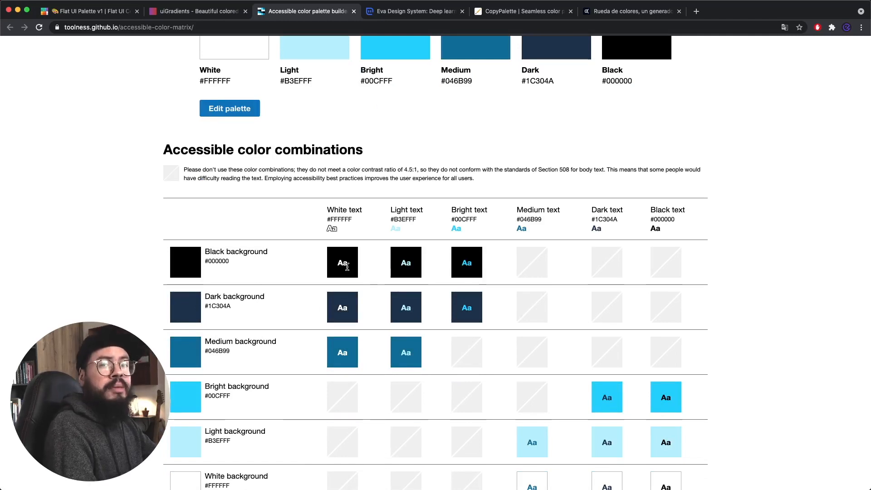
{"action": "mouse_move", "coordinate": [347, 266]}
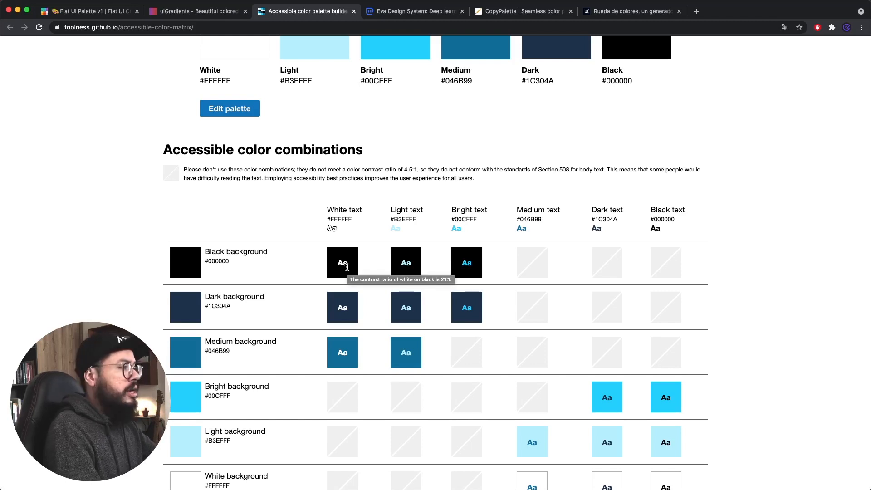
{"action": "mouse_move", "coordinate": [413, 268]}
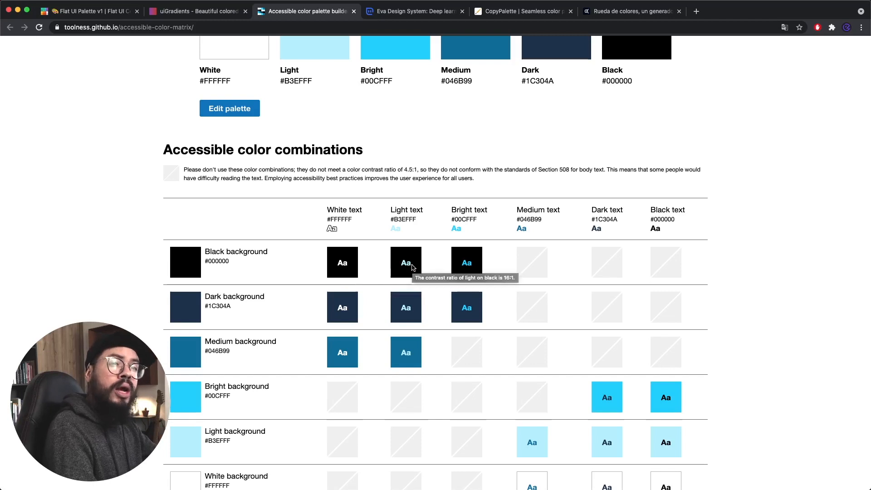
{"action": "scroll", "coordinate": [441, 334], "scroll_direction": "down", "scroll_amount": 1}
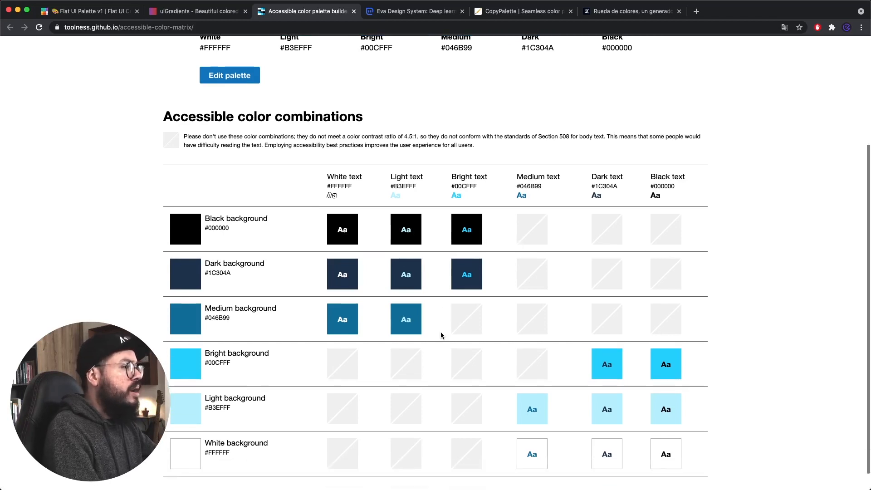
{"action": "scroll", "coordinate": [441, 332], "scroll_direction": "down", "scroll_amount": 1}
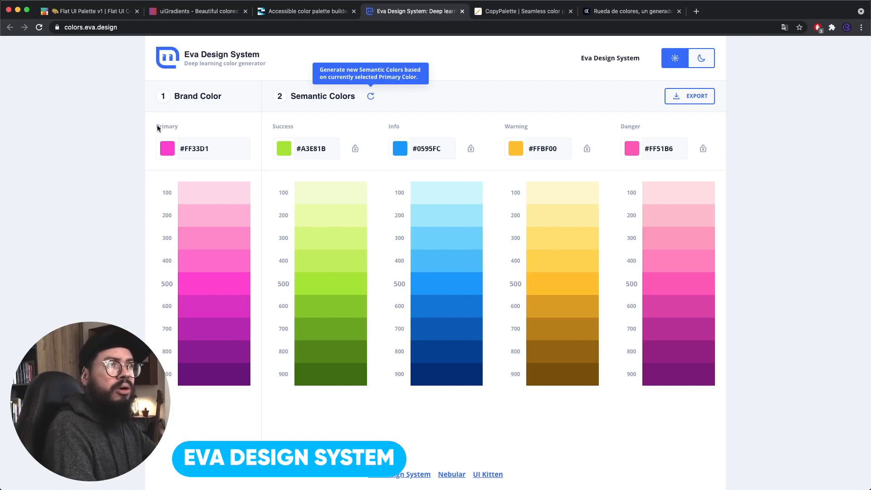
Step: Change the primary brand color to the blue #33B8FF in Eva Design System and switch to the dark theme
{"action": "left_click", "coordinate": [166, 149]}
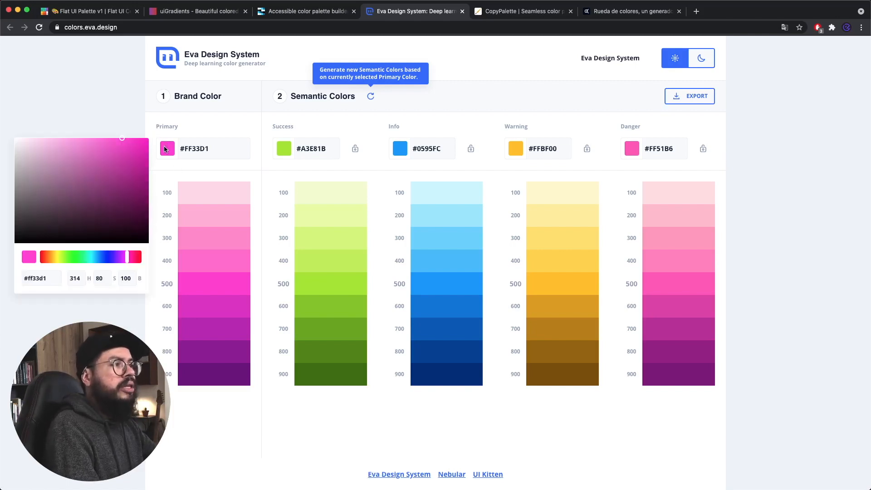
{"action": "left_click", "coordinate": [97, 257]}
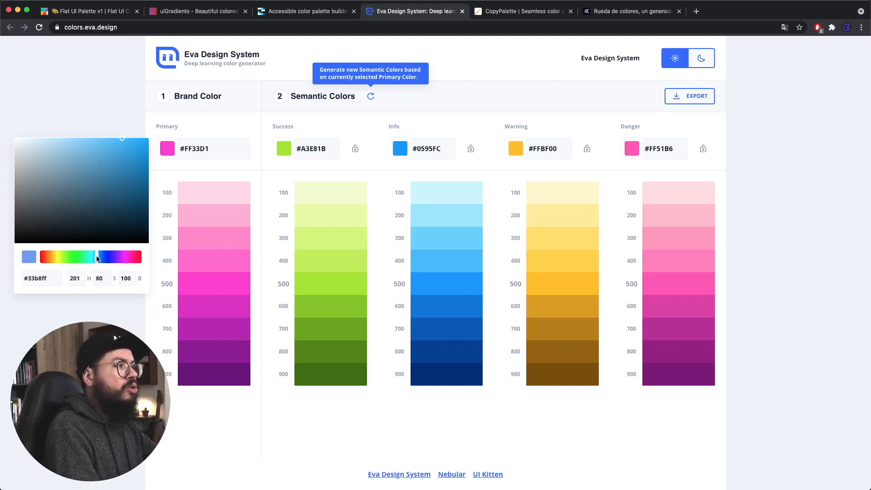
{"action": "left_click_drag", "start_coordinate": [125, 162], "coordinate": [145, 136]}
{"action": "left_click", "coordinate": [164, 121]}
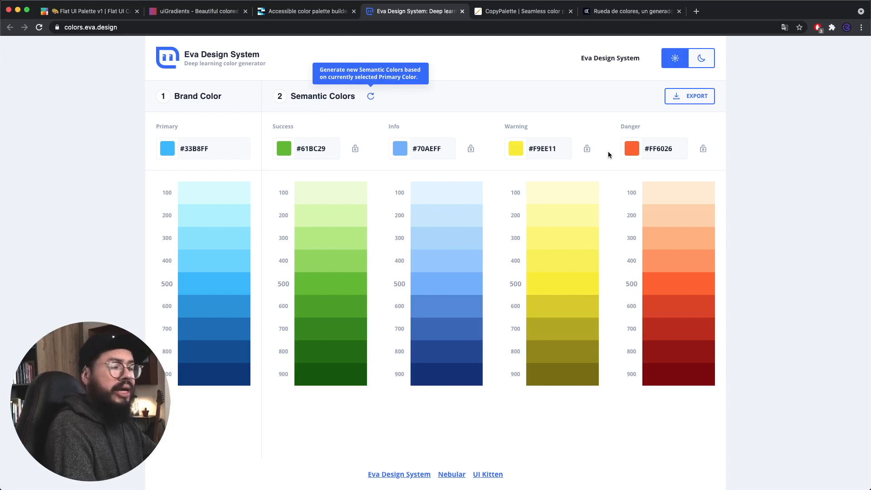
{"action": "left_click", "coordinate": [700, 60]}
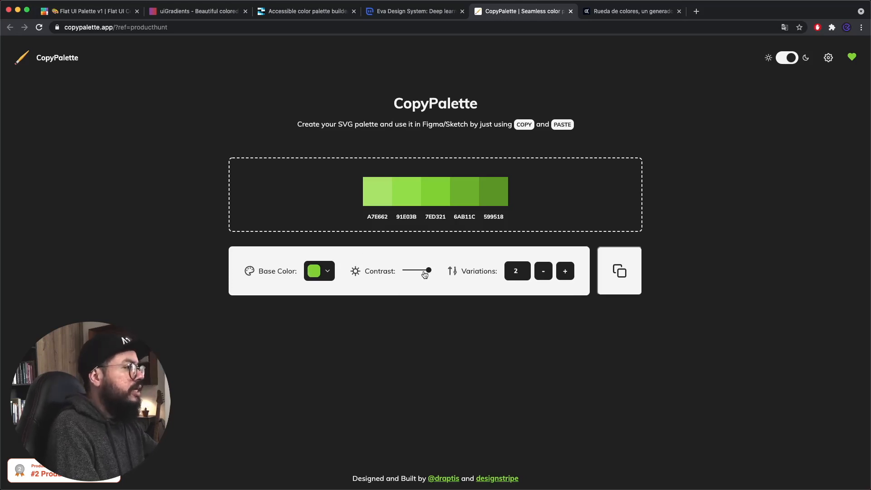
Step: Try the green palette's contrast in CopyPalette at its minimum and set it to the maximum
{"action": "left_click_drag", "start_coordinate": [424, 275], "coordinate": [401, 273]}
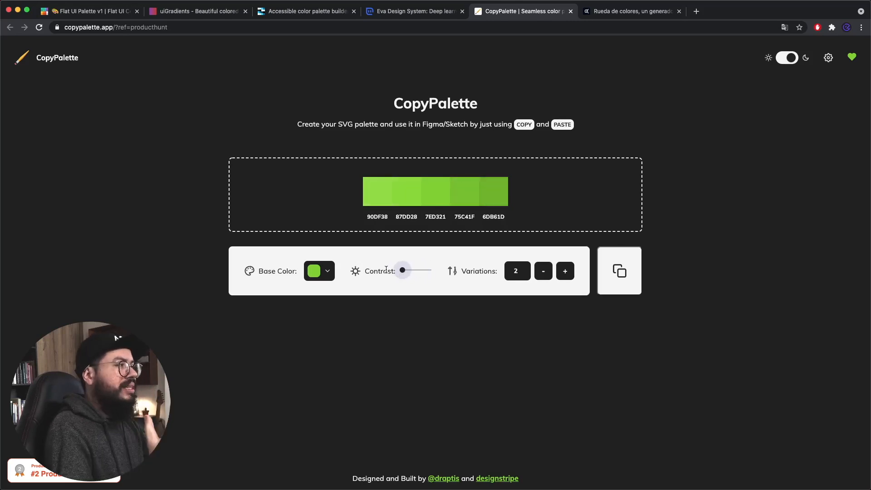
{"action": "left_click_drag", "start_coordinate": [402, 269], "coordinate": [442, 260]}
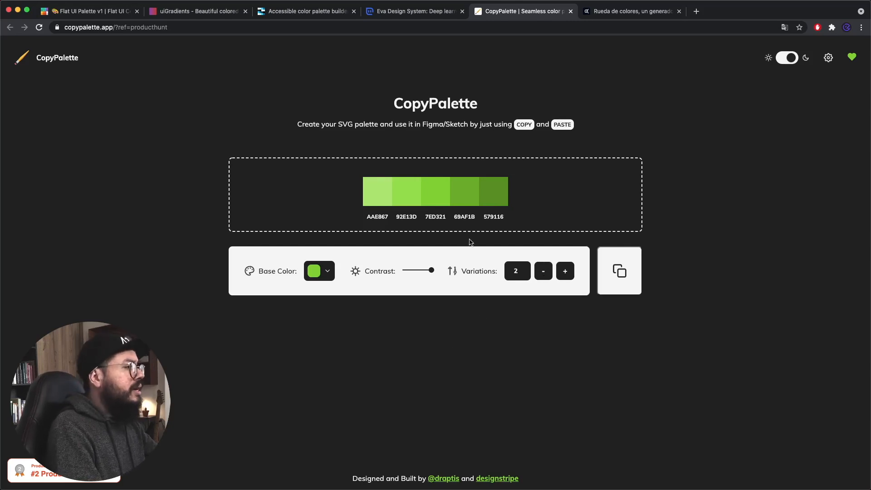
Step: Increase the number of tonal variations of the green palette in CopyPalette
{"action": "left_click", "coordinate": [571, 276]}
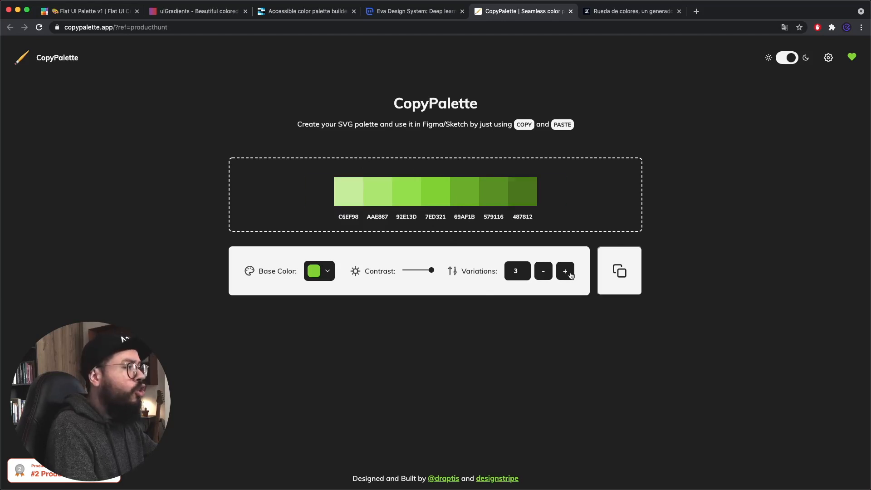
{"action": "left_click", "coordinate": [571, 276]}
{"action": "left_click", "coordinate": [571, 275]}
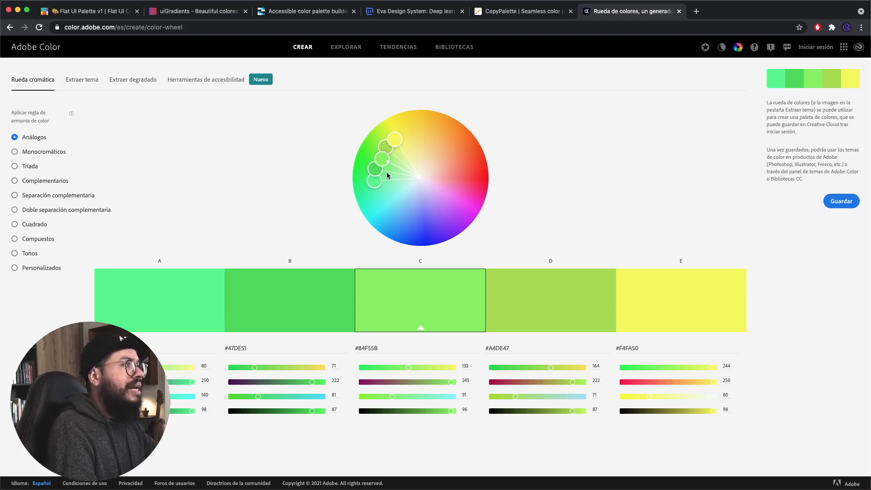
Step: In Adobe Color, spread the analogous colors toward orange, and apply the complementary harmony with the yellow #F5E036 as base color
{"action": "left_click_drag", "start_coordinate": [393, 140], "coordinate": [459, 152]}
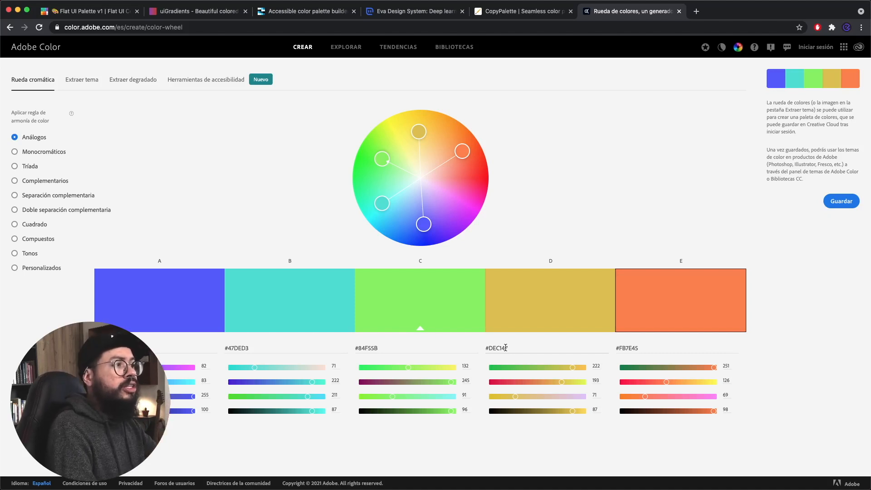
{"action": "left_click", "coordinate": [30, 183]}
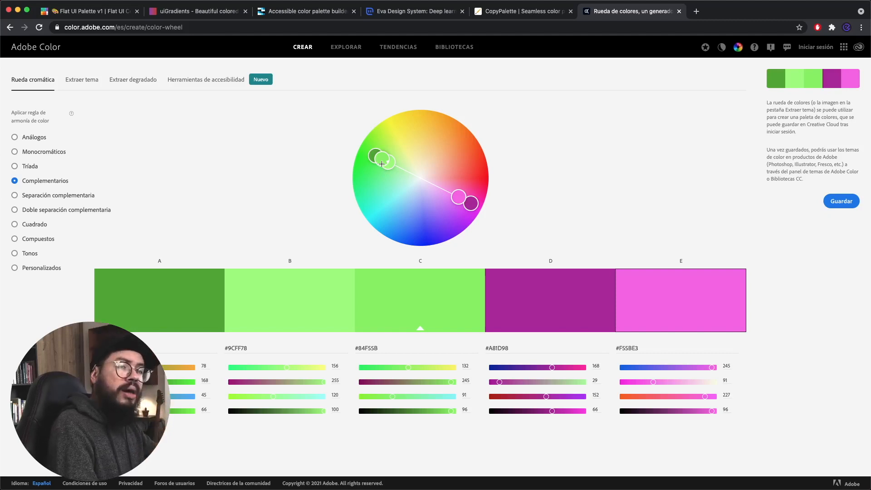
{"action": "left_click_drag", "start_coordinate": [382, 163], "coordinate": [407, 130]}
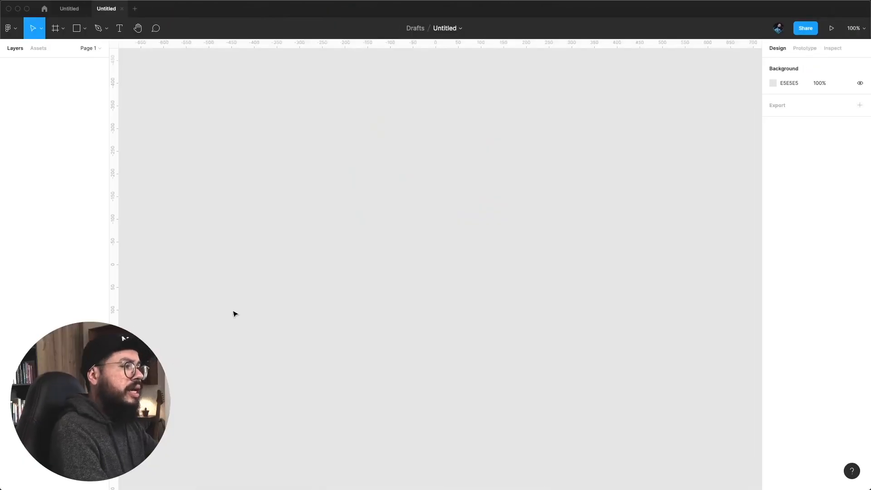
Step: Switch from Figma to the browser and bring up the Brady Brady Fun Fun gradient in uiGradients
{"action": "key", "text": "super+Tab"}
{"action": "key", "text": "super+Tab"}
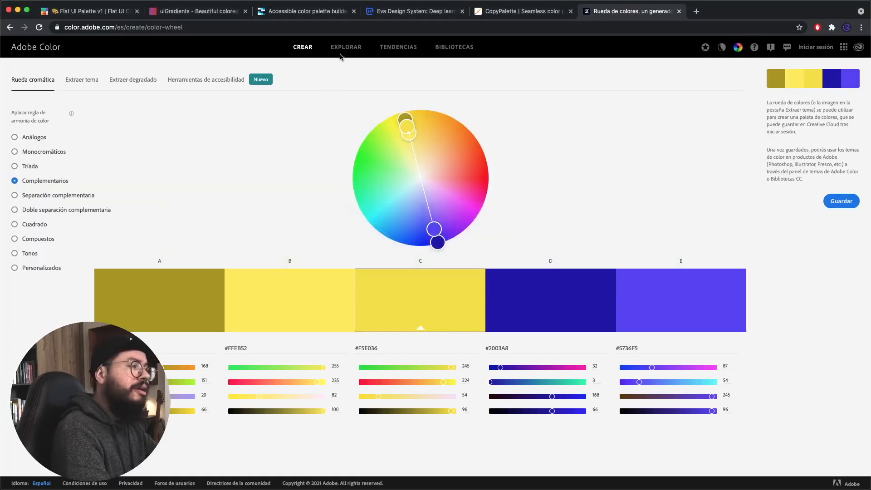
{"action": "left_click", "coordinate": [183, 13]}
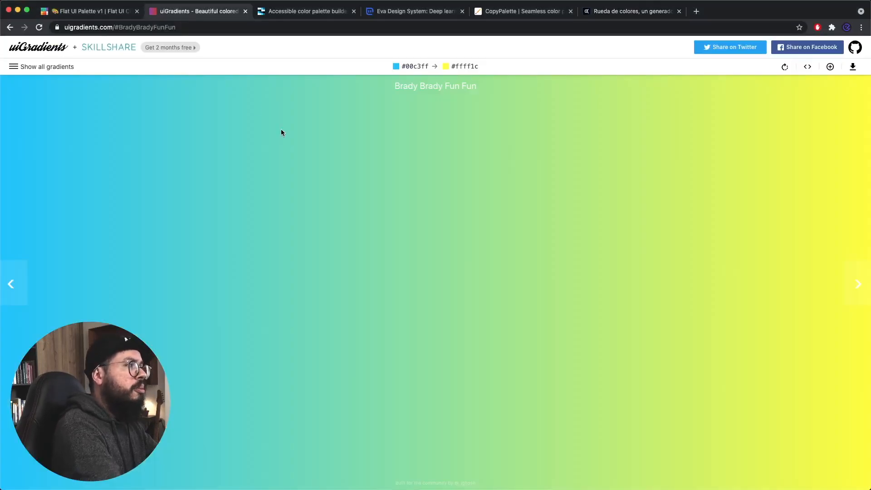
Step: Switch to Figma, draw a rectangle about 461 × 137 on the empty canvas and round its corners fully into a pill
{"action": "key", "text": "super+Tab"}
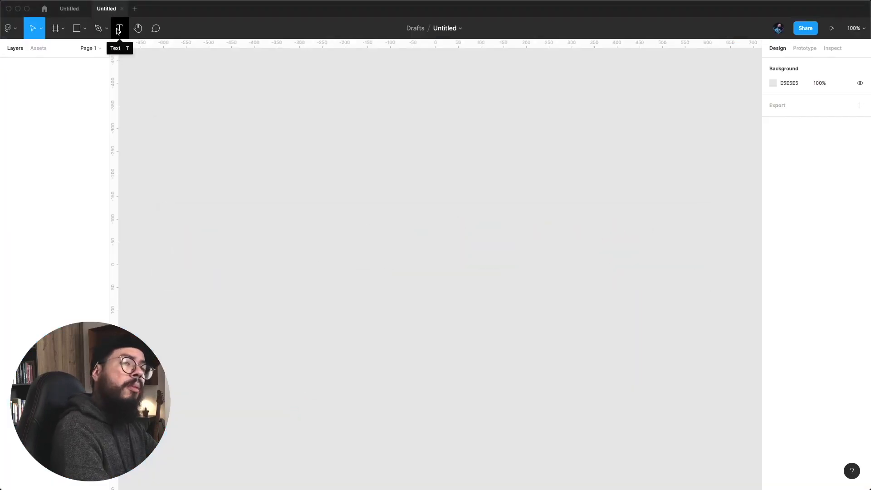
{"action": "left_click", "coordinate": [84, 29]}
{"action": "left_click", "coordinate": [343, 209]}
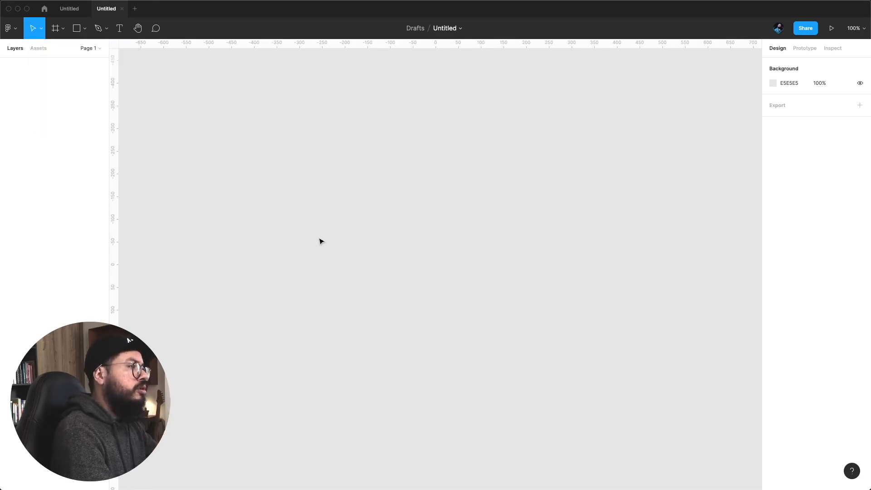
{"action": "left_click_drag", "start_coordinate": [304, 240], "coordinate": [471, 315]}
{"action": "left_click", "coordinate": [77, 29]}
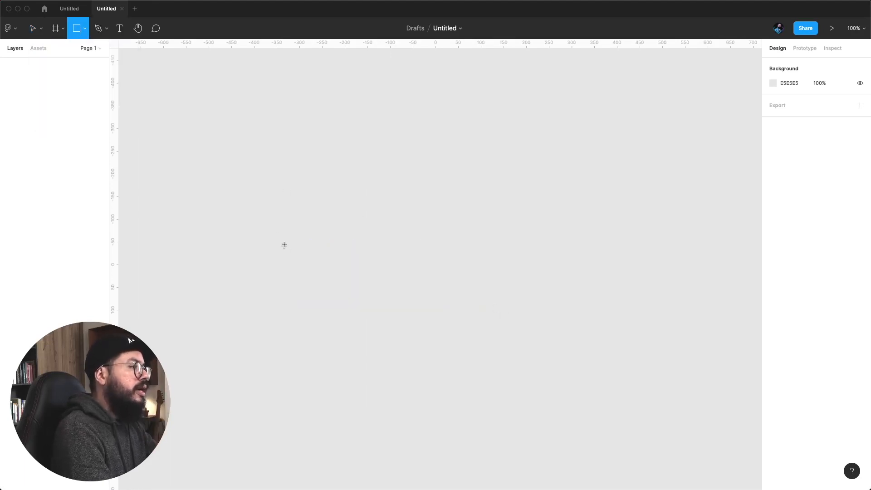
{"action": "left_click_drag", "start_coordinate": [265, 233], "coordinate": [474, 297]}
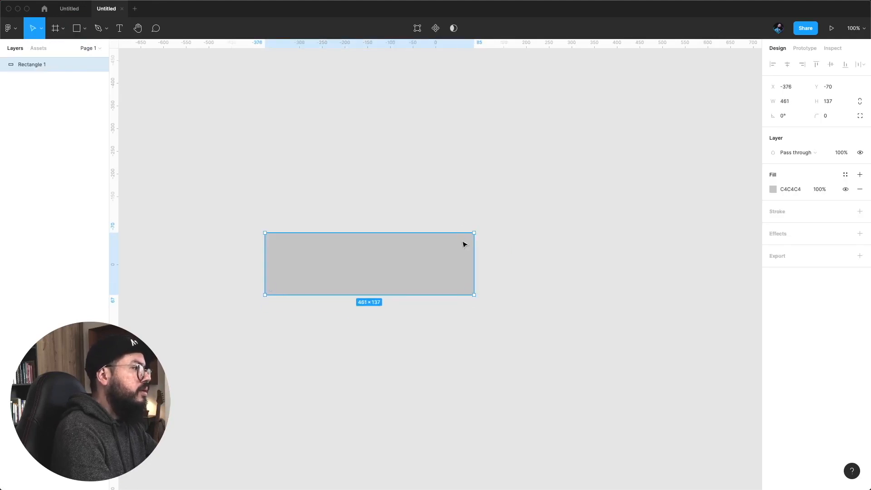
{"action": "left_click_drag", "start_coordinate": [468, 238], "coordinate": [221, 281]}
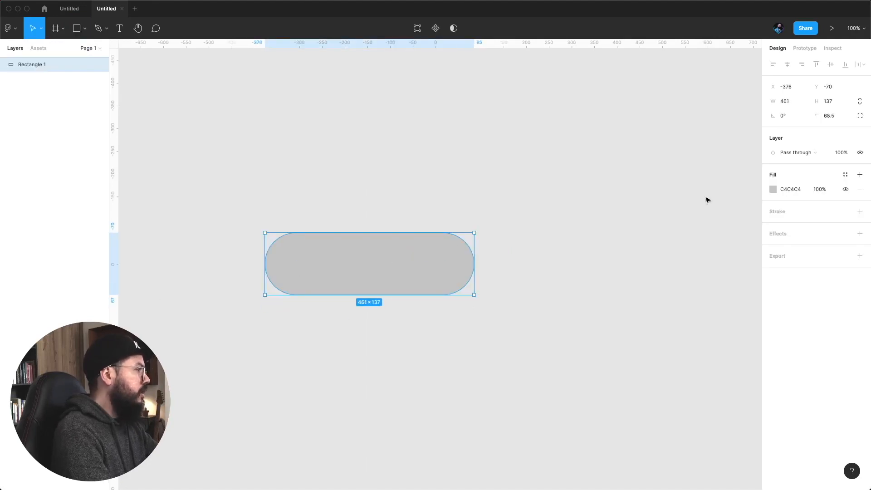
Step: Give the pill a linear gradient fill and set its first stop to #00C3FF, copied from uiGradients
{"action": "left_click", "coordinate": [773, 189]}
{"action": "left_click", "coordinate": [681, 198]}
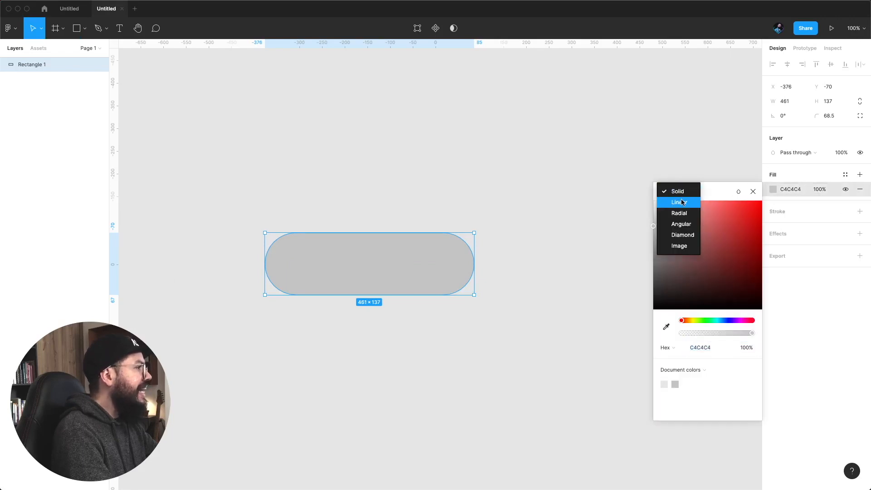
{"action": "left_click", "coordinate": [679, 202]}
{"action": "key", "text": "super+Tab"}
{"action": "left_click", "coordinate": [270, 251]}
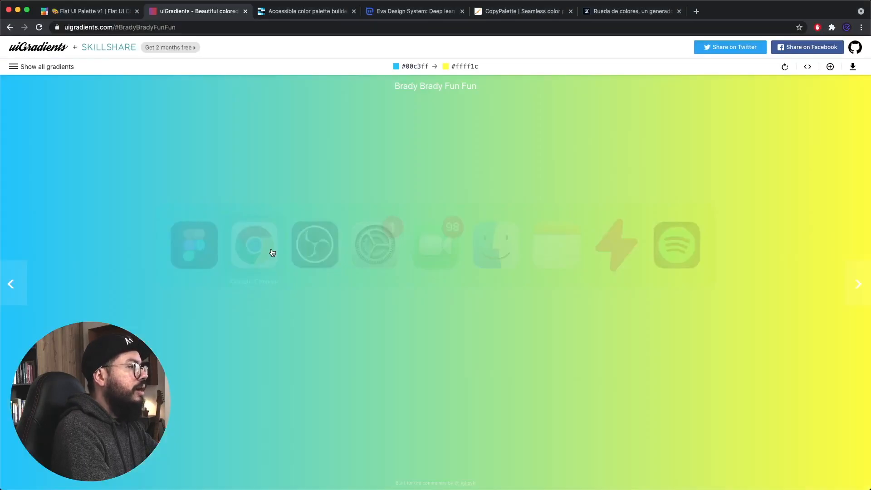
{"action": "key", "text": "super+Tab"}
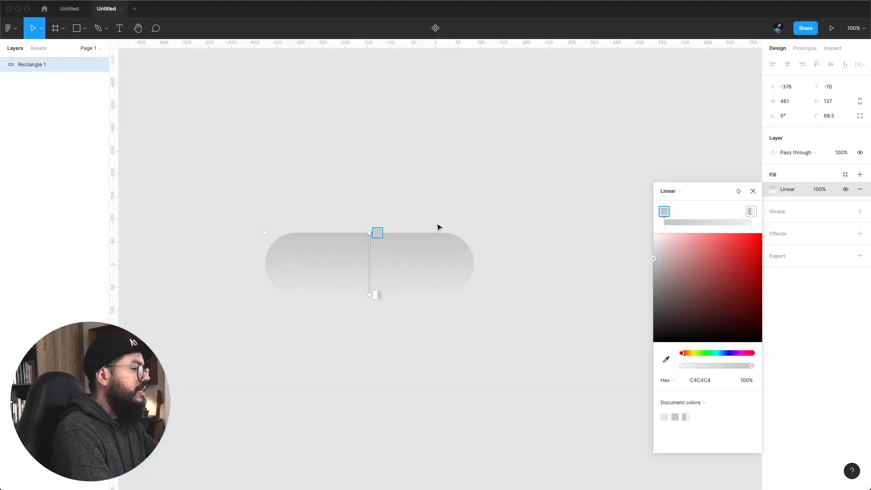
{"action": "left_click", "coordinate": [717, 381]}
{"action": "key", "text": "ctrl+a"}
{"action": "type", "text": "#00c3ff"}
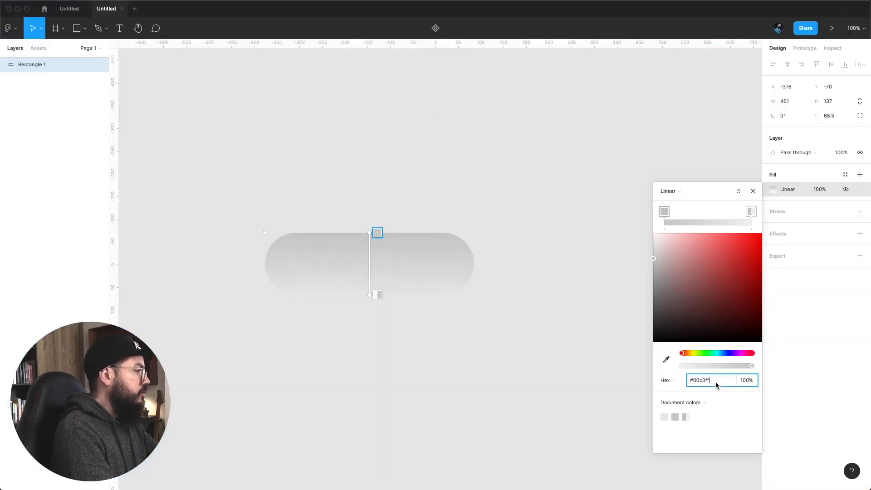
{"action": "key", "text": "Return"}
Step: Copy #ffff1c from uiGradients and set the gradient's second stop in Figma to #FFFF1C at 100% opacity
{"action": "key", "text": "super+Tab"}
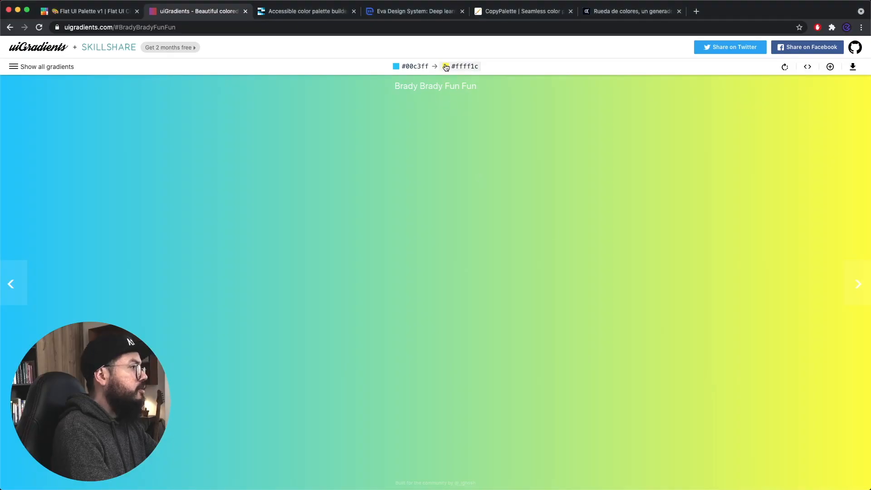
{"action": "left_click", "coordinate": [467, 66]}
{"action": "key", "text": "super+Tab"}
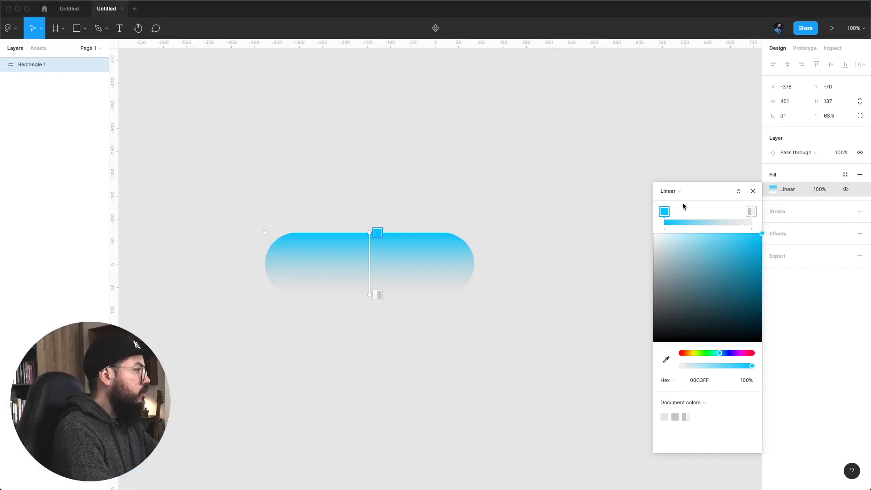
{"action": "left_click", "coordinate": [751, 211]}
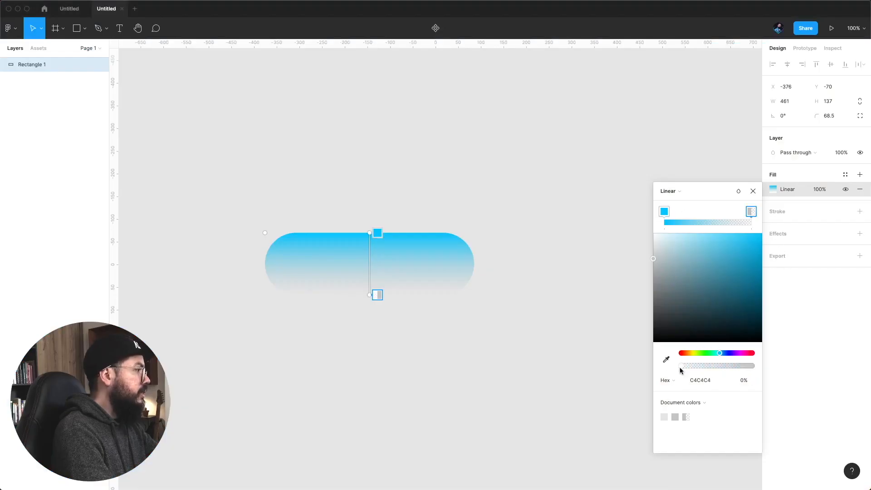
{"action": "left_click_drag", "start_coordinate": [681, 365], "coordinate": [812, 336]}
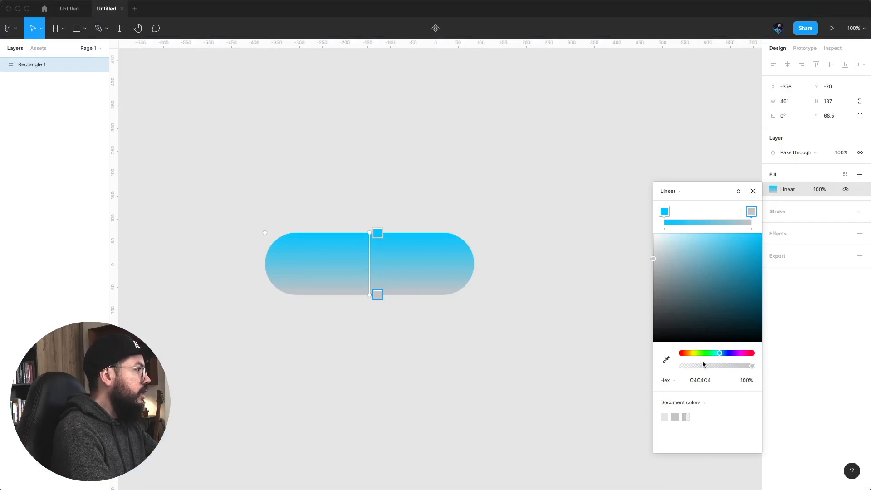
{"action": "left_click", "coordinate": [711, 380]}
{"action": "type", "text": "#ffff1c"}
{"action": "key", "text": "Return"}
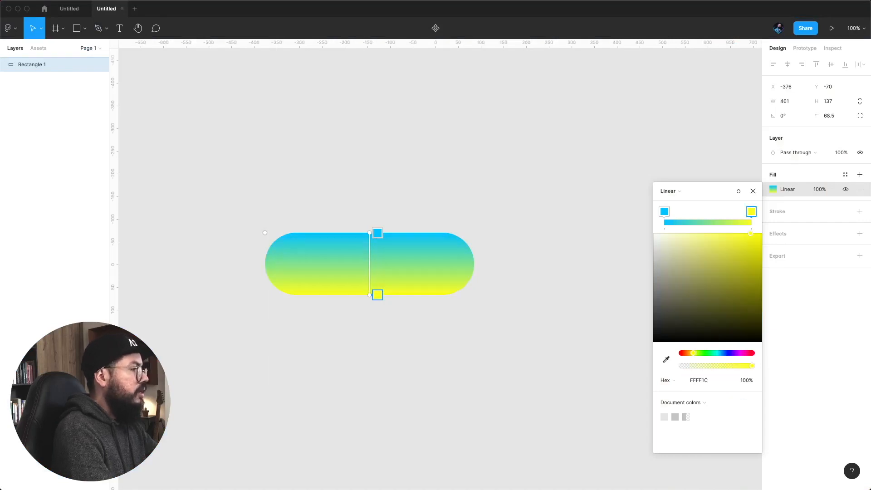
Step: Angle the pill's gradient diagonally, with the blue end beyond the upper-right corner and the yellow end beyond the lower-left corner
{"action": "left_click_drag", "start_coordinate": [371, 230], "coordinate": [479, 234]}
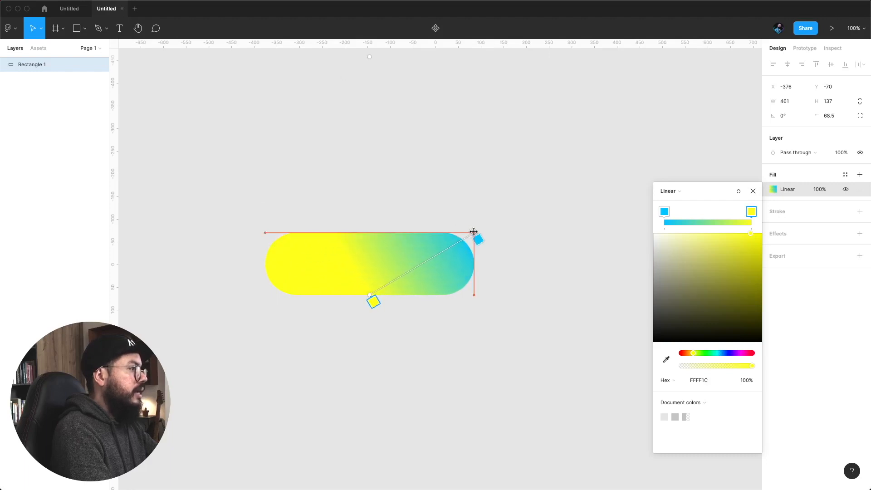
{"action": "left_click_drag", "start_coordinate": [285, 298], "coordinate": [267, 296]}
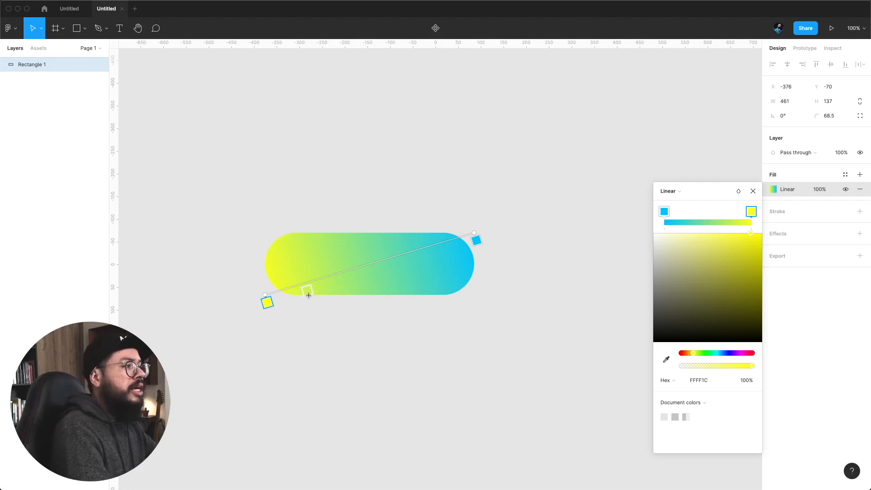
{"action": "left_click_drag", "start_coordinate": [474, 233], "coordinate": [491, 224]}
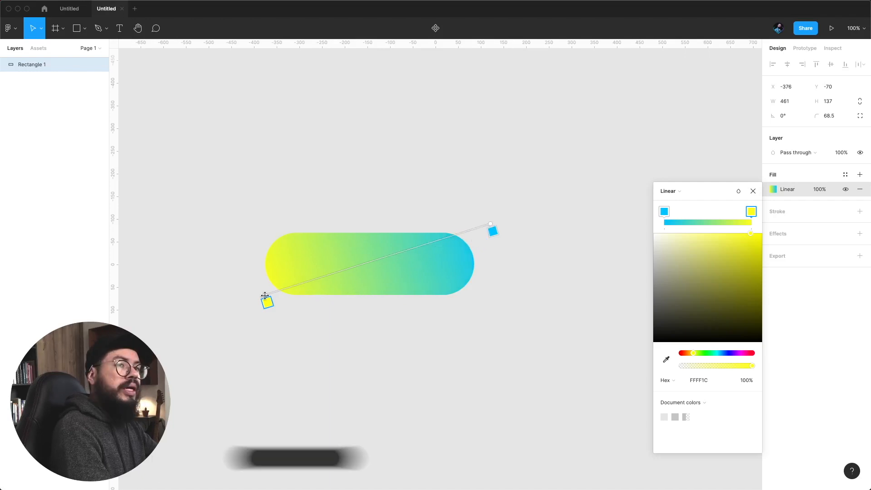
{"action": "left_click_drag", "start_coordinate": [265, 296], "coordinate": [206, 307]}
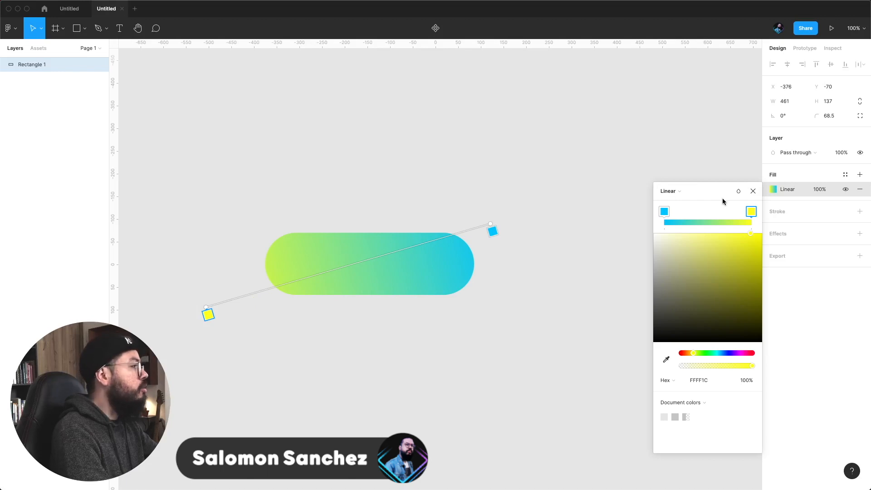
{"action": "left_click", "coordinate": [753, 191]}
{"action": "left_click", "coordinate": [578, 152]}
Step: Move the gradient pill down to Y 68 and scale it down proportionally about its center
{"action": "left_click_drag", "start_coordinate": [367, 263], "coordinate": [366, 325]}
{"action": "left_click", "coordinate": [374, 241]}
{"action": "left_click", "coordinate": [437, 316]}
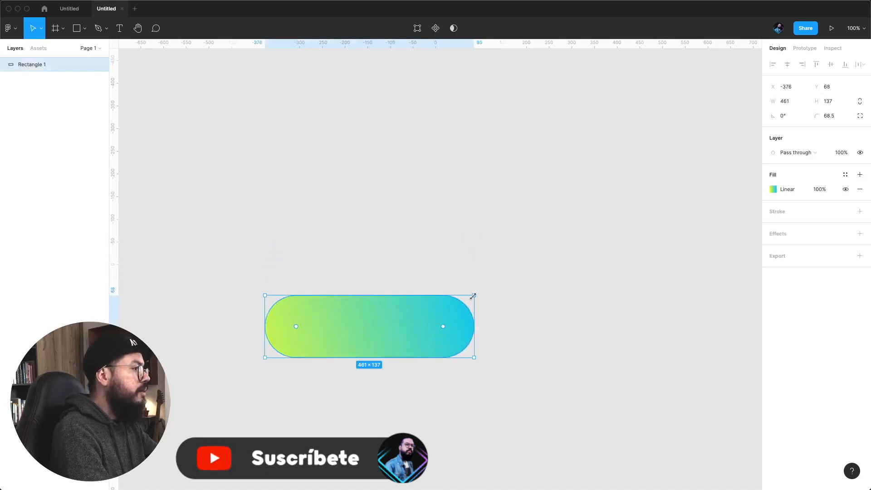
{"action": "left_click_drag", "start_coordinate": [472, 296], "coordinate": [445, 301]}
{"action": "left_click", "coordinate": [438, 242]}
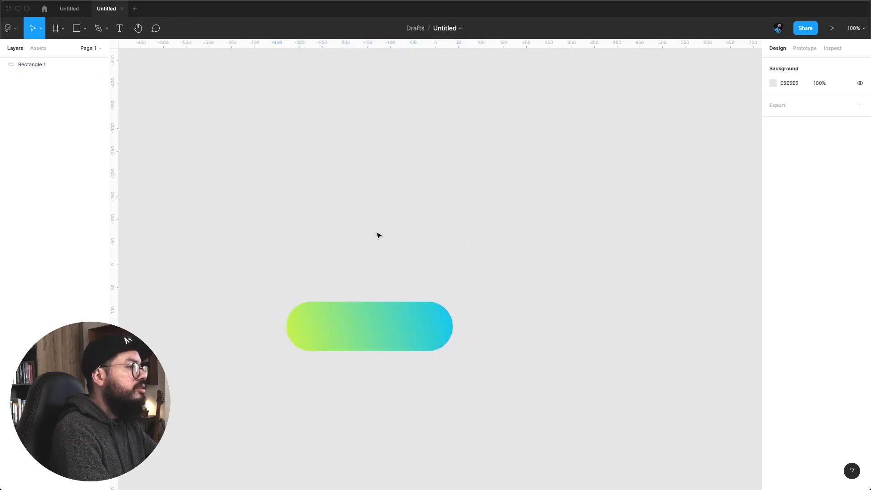
Step: Add the text "see more" on the canvas above the gradient pill
{"action": "left_click", "coordinate": [120, 29]}
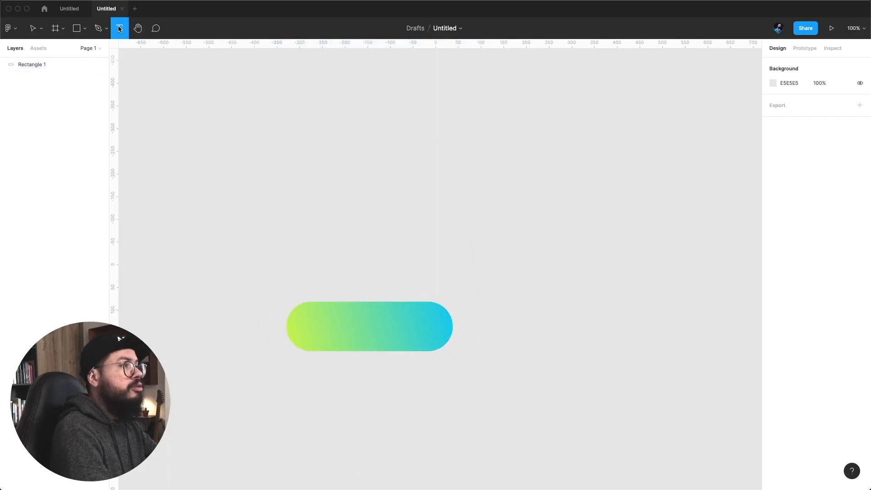
{"action": "left_click", "coordinate": [287, 216]}
{"action": "type", "text": "se"}
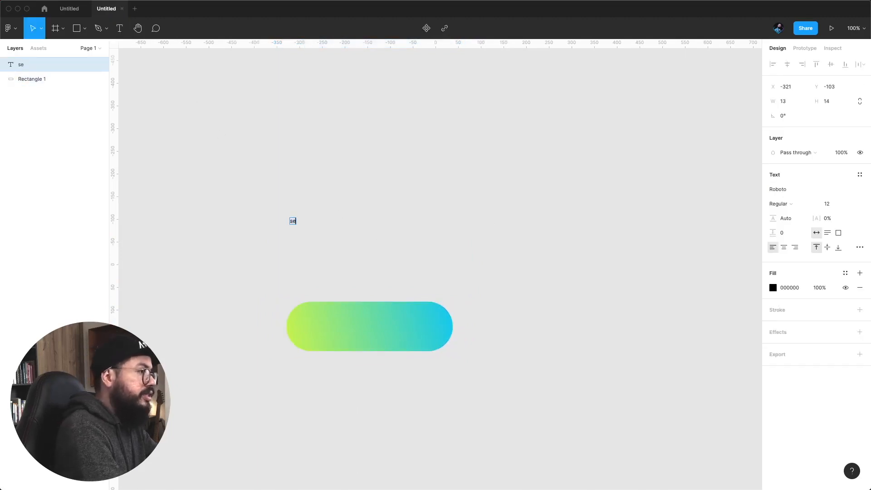
{"action": "type", "text": "e more"}
{"action": "key", "text": "Escape"}
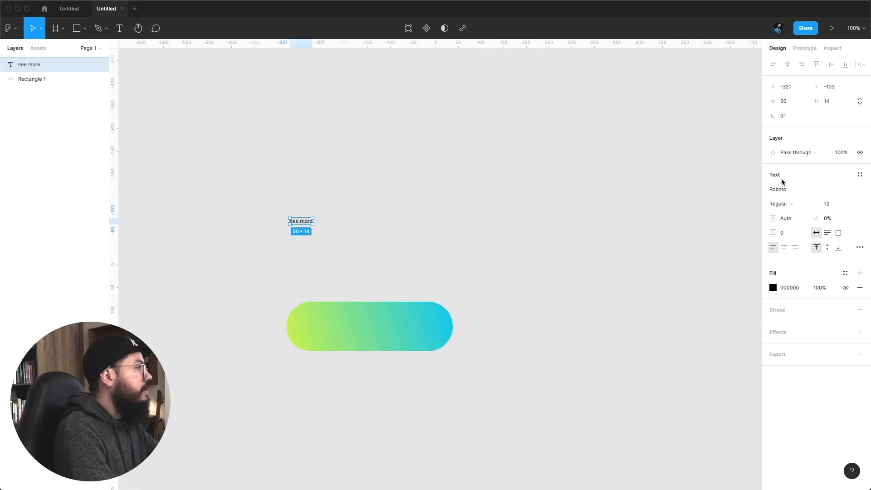
Step: Set the "see more" text's font to Gilroy in the Black weight
{"action": "left_click", "coordinate": [787, 191]}
{"action": "type", "text": "Igu"}
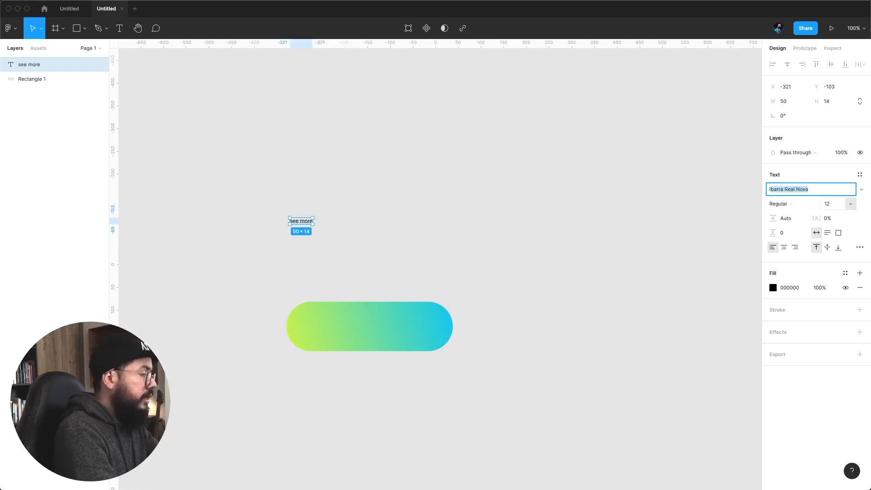
{"action": "type", "text": "Gilroy"}
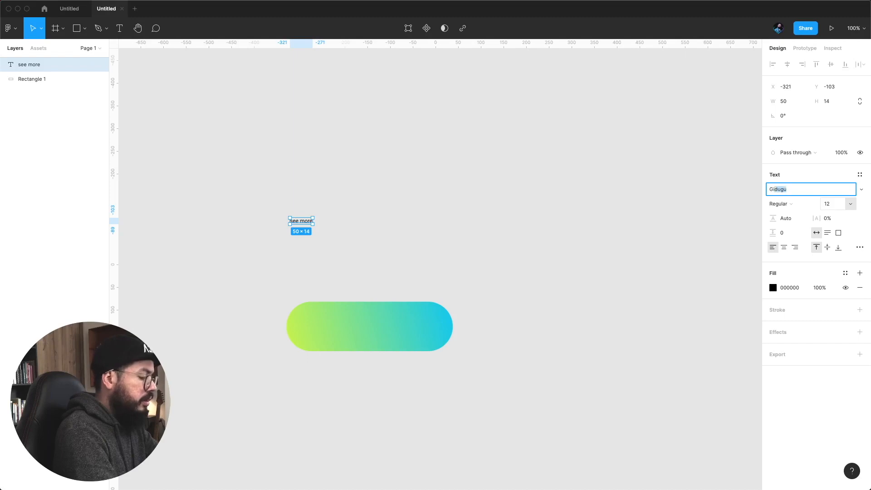
{"action": "key", "text": "Return"}
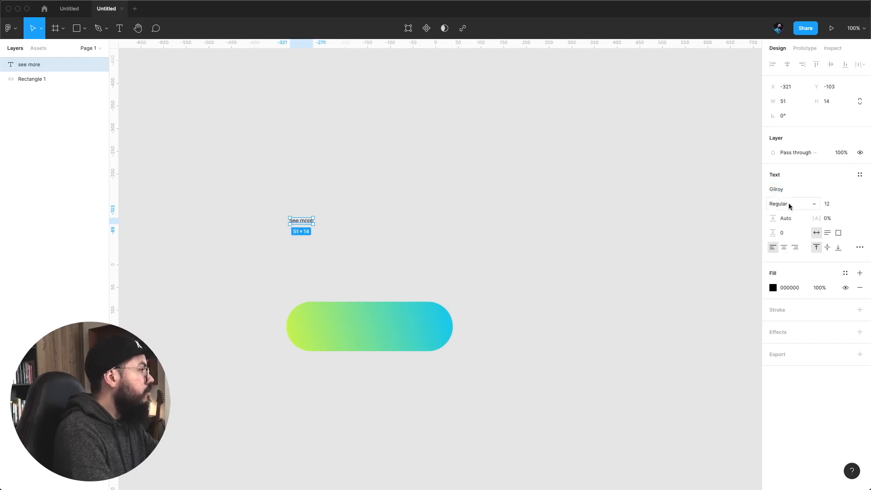
{"action": "left_click", "coordinate": [788, 203]}
{"action": "left_click", "coordinate": [787, 269]}
{"action": "left_click", "coordinate": [289, 231]}
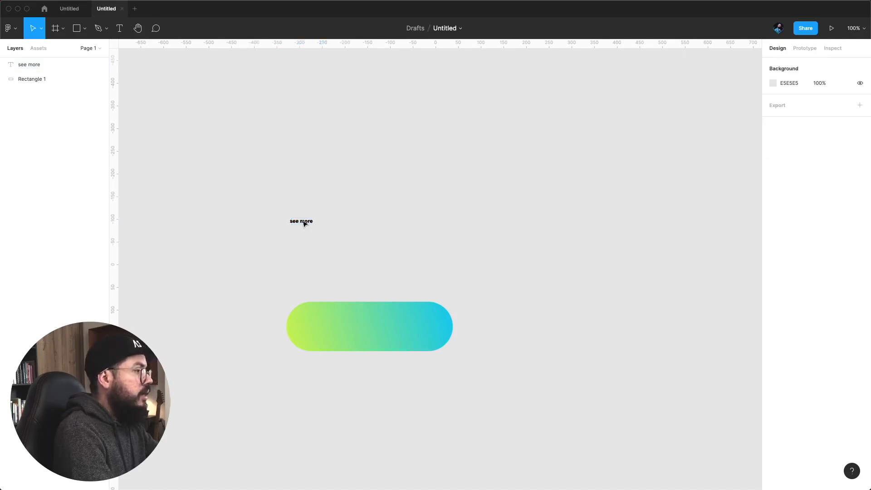
Step: Replace the "see more" text with the uppercase wording "SEE MORE"
{"action": "double_click", "coordinate": [295, 221]}
{"action": "type", "text": "SEE"}
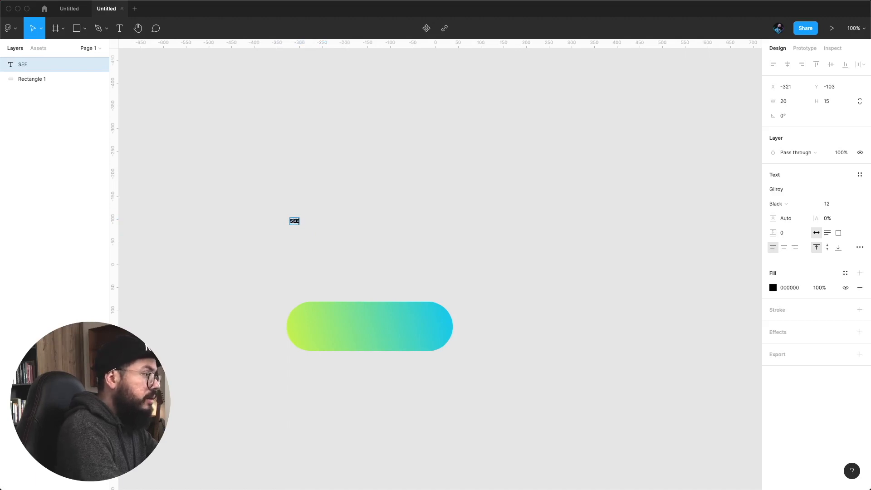
{"action": "type", "text": " MORE"}
{"action": "key", "text": "Escape"}
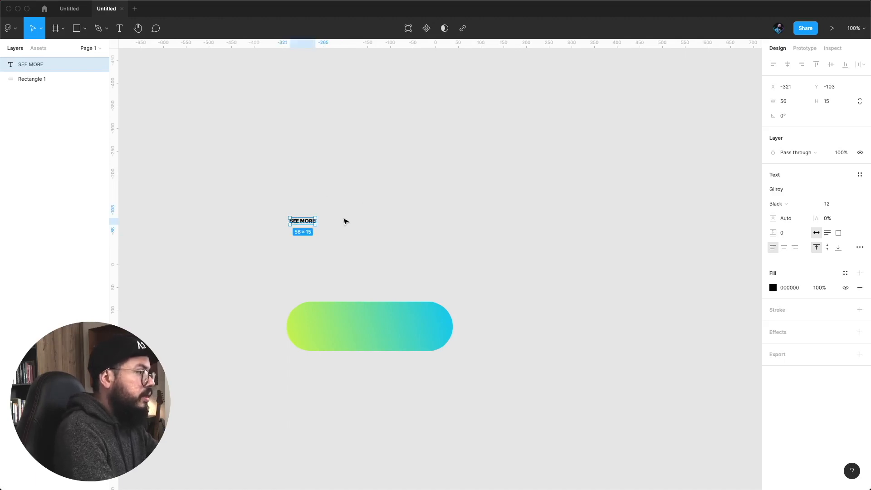
Step: Scale the "SEE MORE" text up proportionally to about 204 × 55 and move it onto the gradient pill
{"action": "key", "text": "k"}
{"action": "left_click_drag", "start_coordinate": [317, 227], "coordinate": [464, 194]}
{"action": "key", "text": "super+plus"}
{"action": "left_click", "coordinate": [399, 93]}
{"action": "left_click_drag", "start_coordinate": [401, 129], "coordinate": [460, 344]}
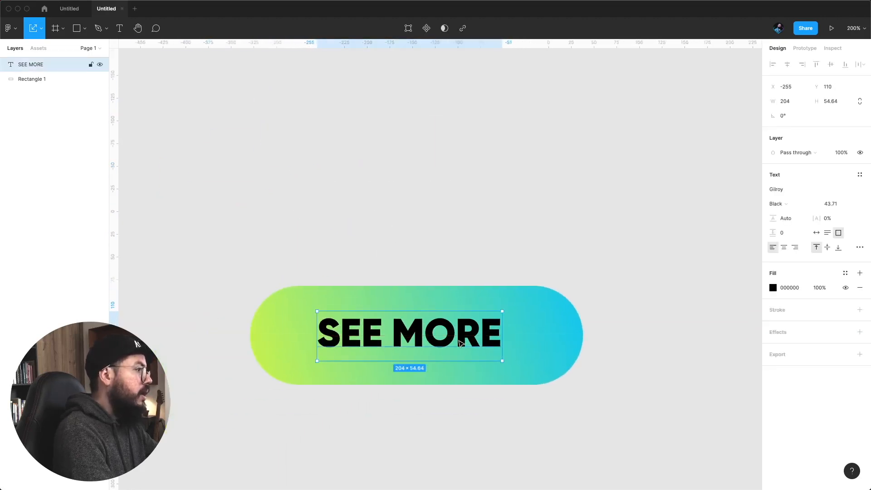
Step: Center-align the "SEE MORE" text and shift it to the horizontal middle of the pill
{"action": "left_click", "coordinate": [784, 248]}
{"action": "left_click", "coordinate": [564, 181]}
{"action": "left_click", "coordinate": [449, 323]}
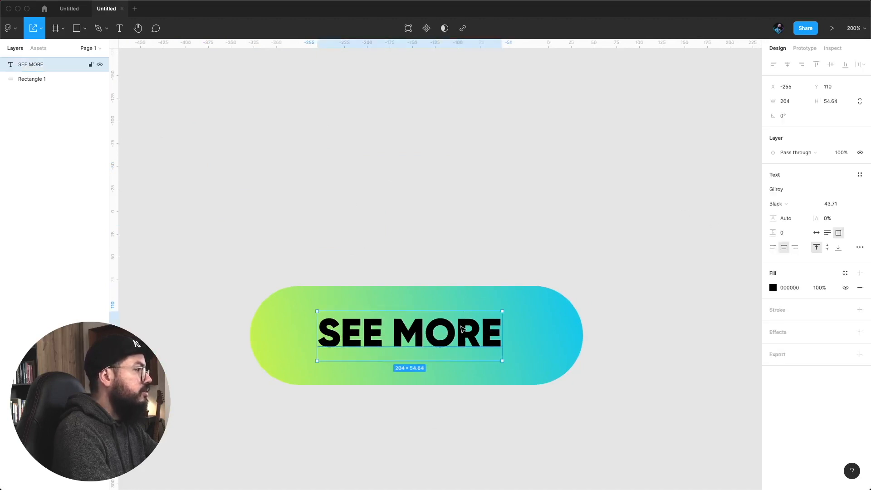
{"action": "left_click_drag", "start_coordinate": [497, 331], "coordinate": [504, 331]}
{"action": "left_click", "coordinate": [503, 190]}
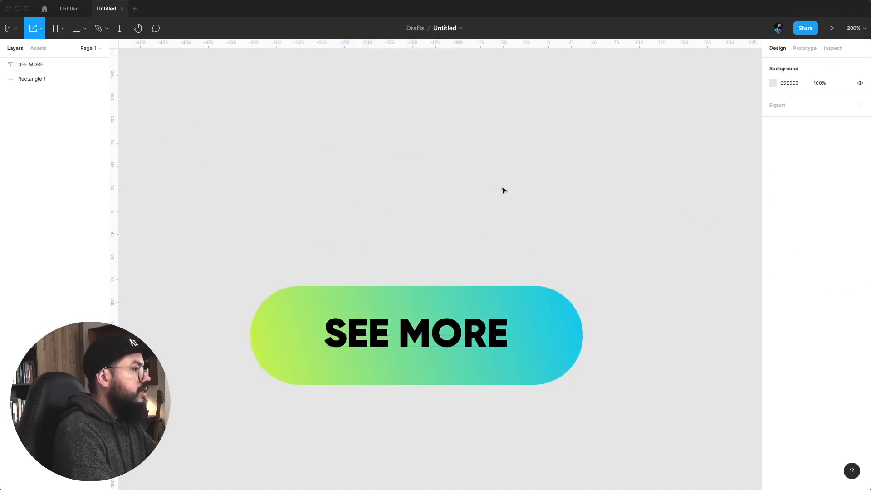
Step: Duplicate the pill together with its label and place the copy beside the original, to its right
{"action": "key", "text": "super+minus"}
{"action": "left_click_drag", "start_coordinate": [503, 190], "coordinate": [398, 230]}
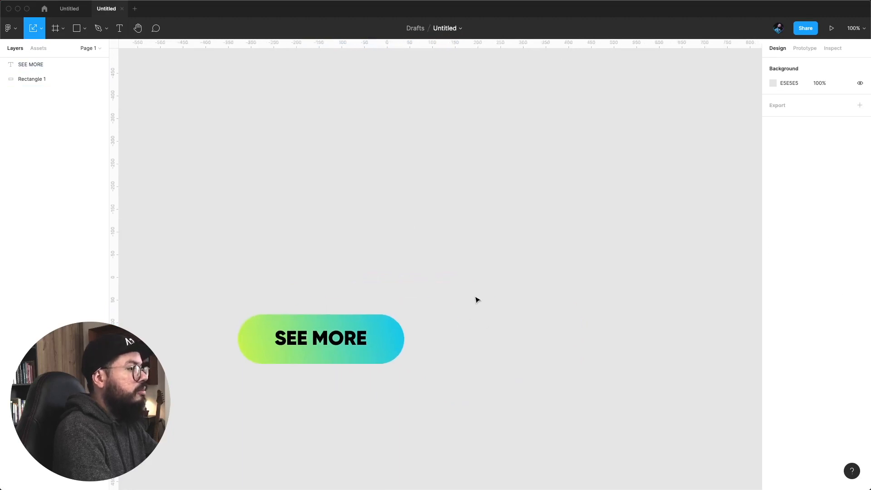
{"action": "left_click_drag", "start_coordinate": [469, 293], "coordinate": [464, 259]}
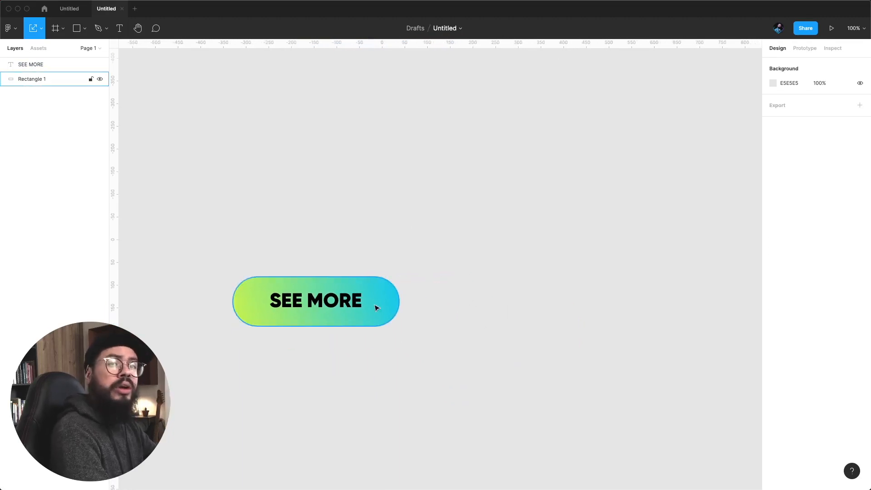
{"action": "left_click_drag", "start_coordinate": [440, 352], "coordinate": [305, 312]}
{"action": "left_click_drag", "start_coordinate": [306, 312], "coordinate": [488, 306]}
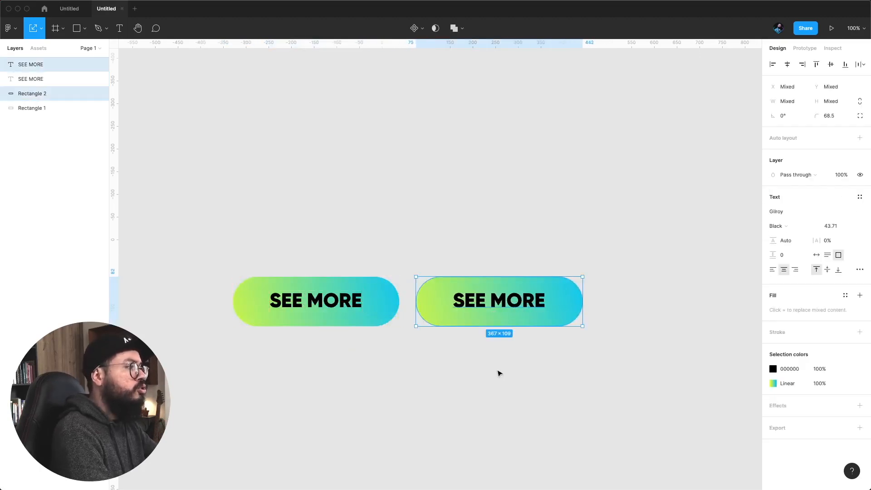
Step: Set the fill of the duplicate button's "SEE MORE" label to white, FFFFFF
{"action": "left_click", "coordinate": [498, 371]}
{"action": "left_click", "coordinate": [481, 298]}
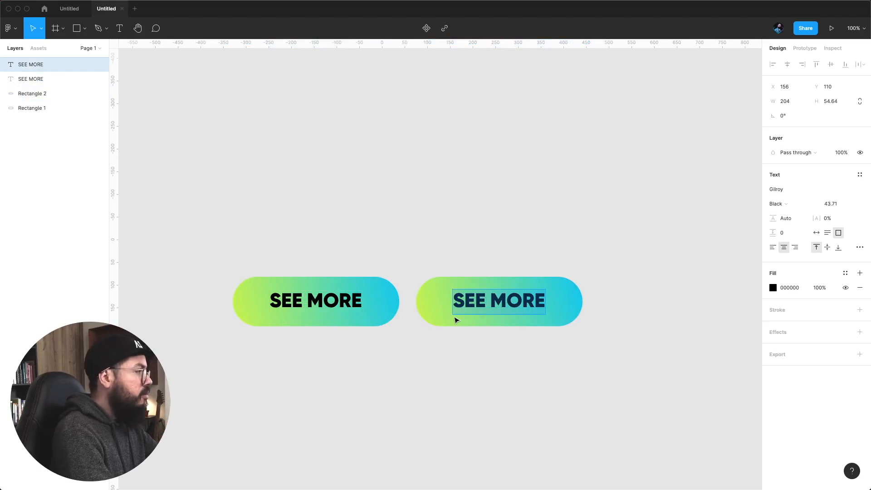
{"action": "left_click", "coordinate": [773, 287]}
{"action": "type", "text": "fff"}
{"action": "key", "text": "Return"}
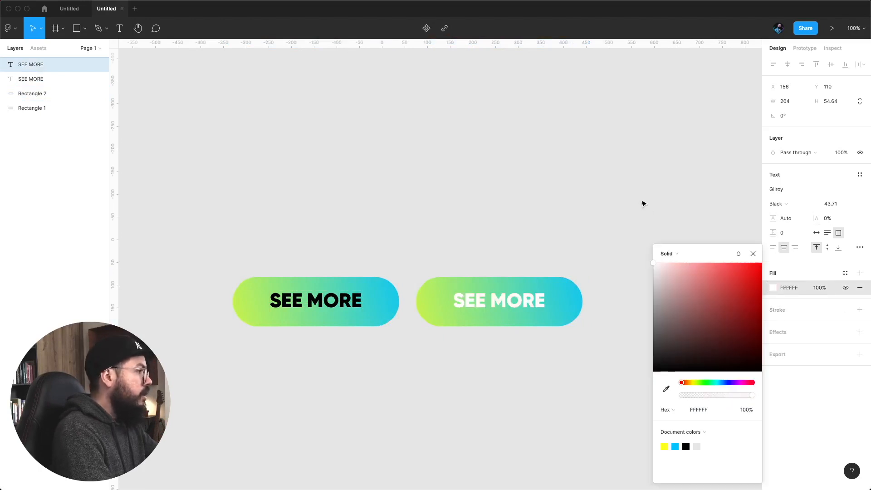
{"action": "left_click", "coordinate": [751, 238]}
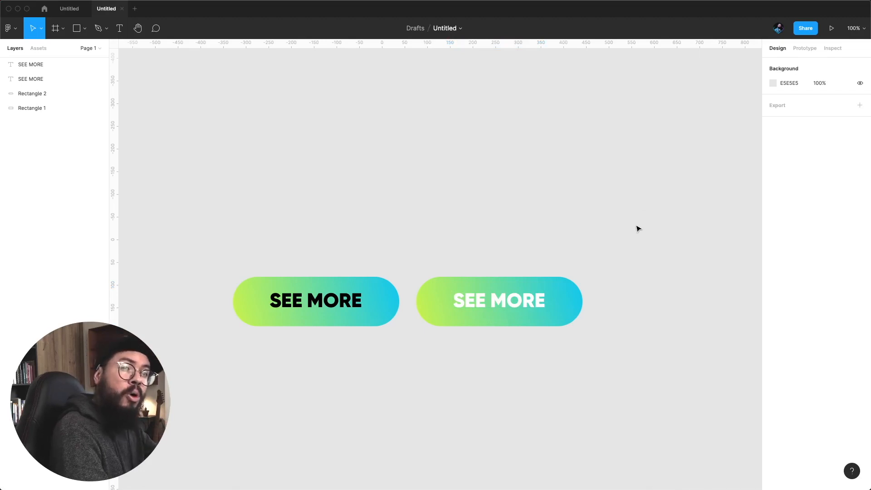
Step: Add a drop shadow to the white "SEE MORE" label with a blur of 10
{"action": "left_click", "coordinate": [521, 302]}
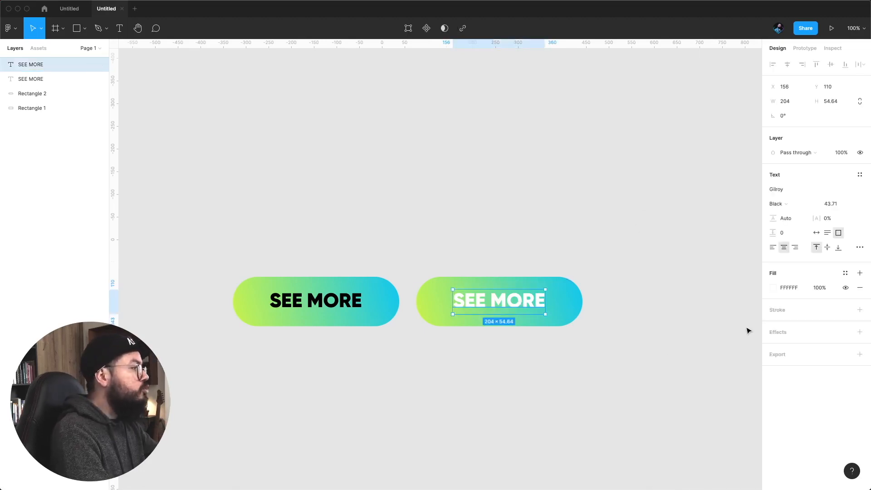
{"action": "left_click", "coordinate": [769, 332]}
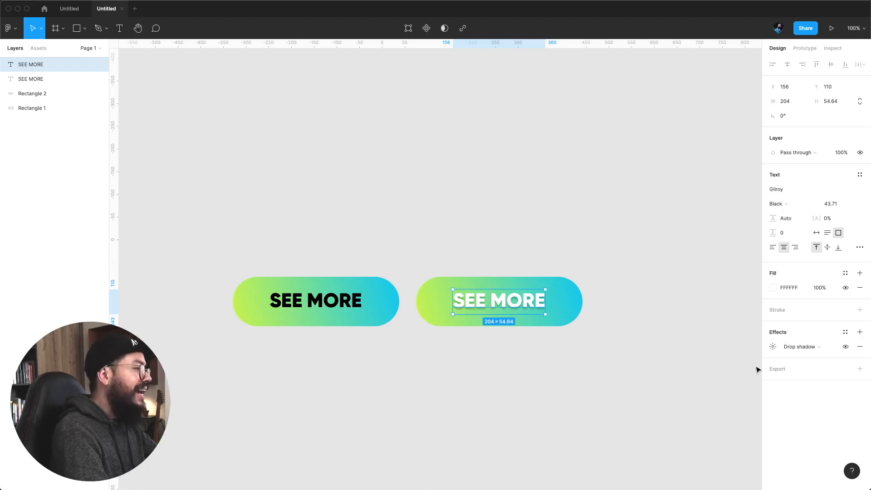
{"action": "left_click", "coordinate": [773, 347]}
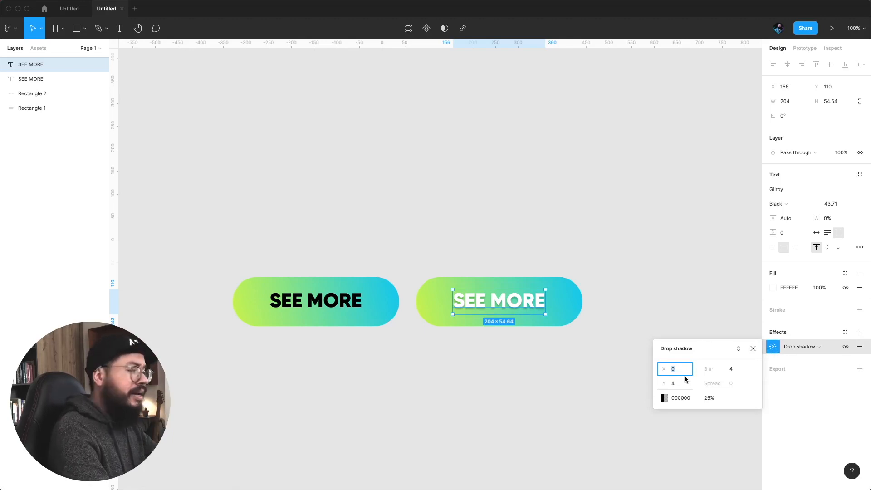
{"action": "left_click", "coordinate": [738, 368]}
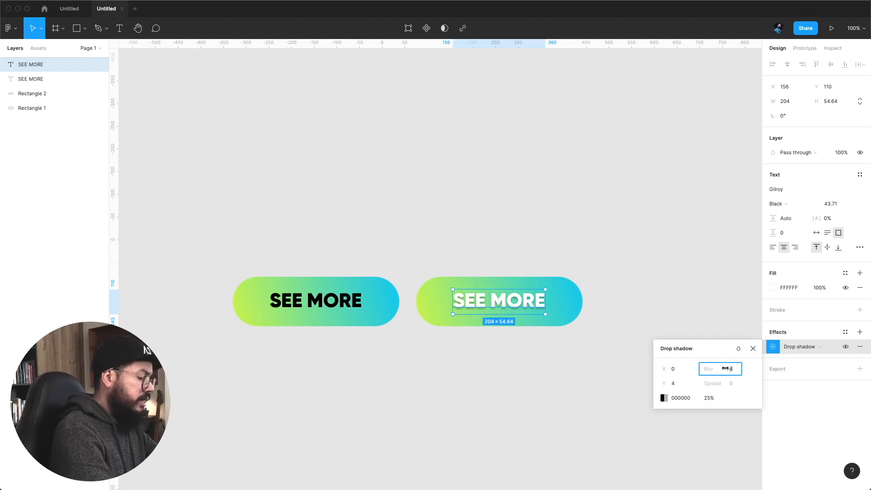
{"action": "type", "text": "10"}
{"action": "key", "text": "Return"}
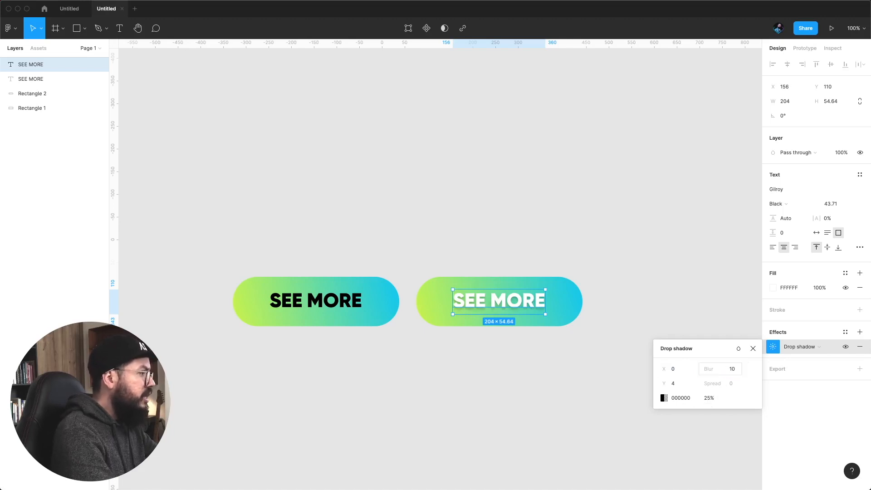
Step: Set the white label's drop shadow to a Y offset of 2 and an opacity of 10%
{"action": "left_click", "coordinate": [673, 383]}
{"action": "type", "text": "2"}
{"action": "key", "text": "Return"}
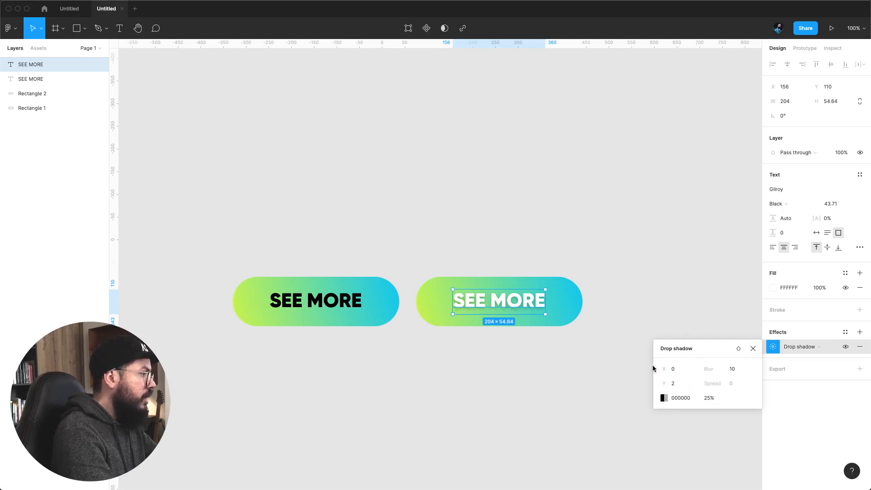
{"action": "left_click", "coordinate": [709, 398]}
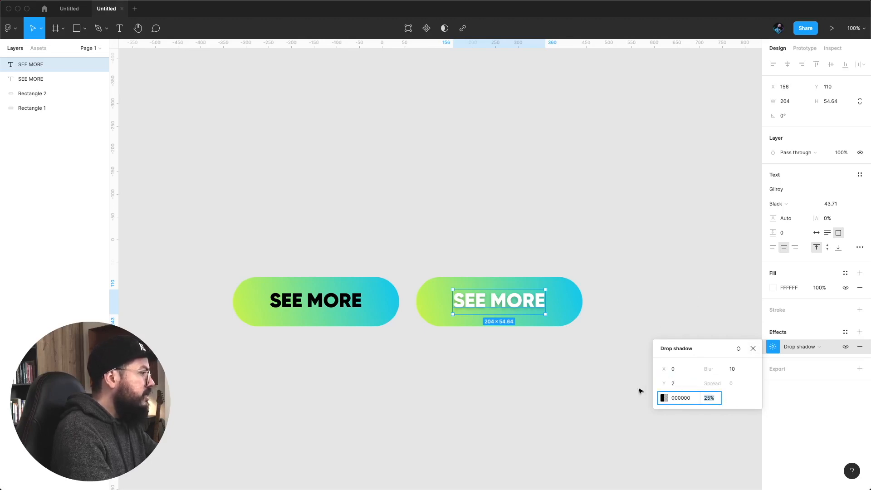
{"action": "type", "text": "10"}
{"action": "key", "text": "Return"}
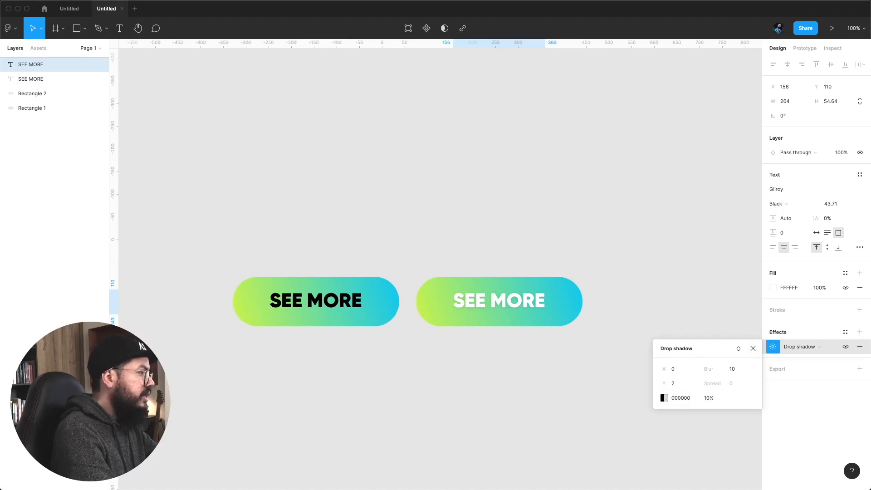
{"action": "left_click", "coordinate": [629, 291]}
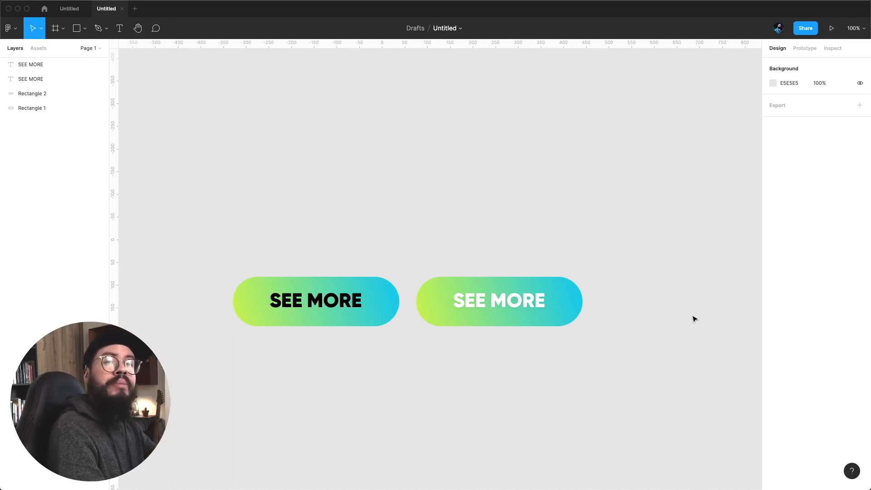
Step: Place a copy of the black "SEE MORE" label well above the buttons and change its text to "IS A NEW"
{"action": "left_click_drag", "start_coordinate": [586, 234], "coordinate": [610, 268]}
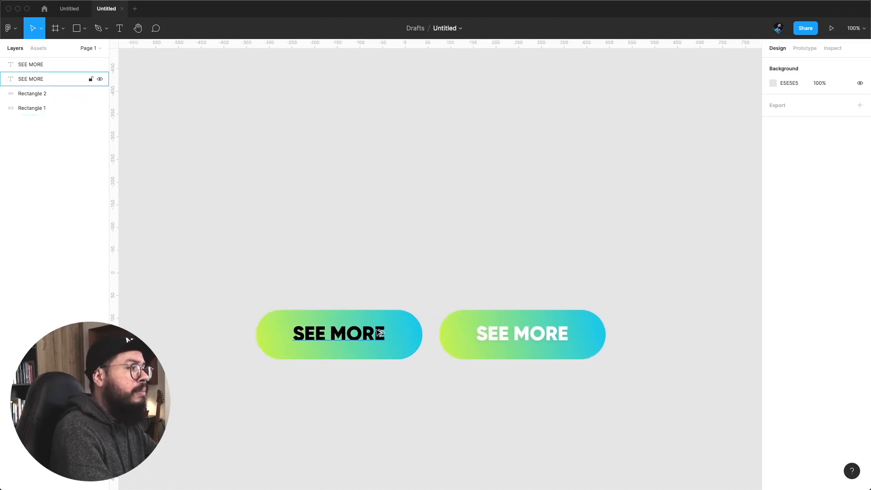
{"action": "left_click_drag", "start_coordinate": [368, 340], "coordinate": [324, 122]}
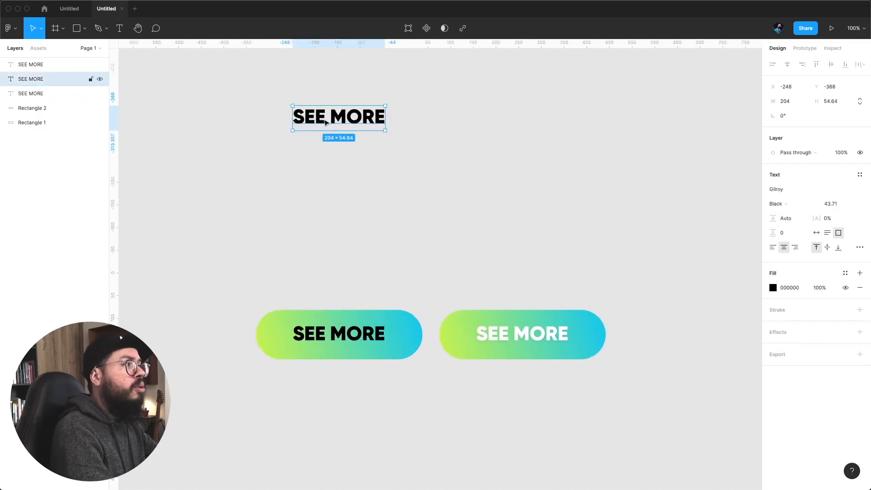
{"action": "double_click", "coordinate": [325, 122]}
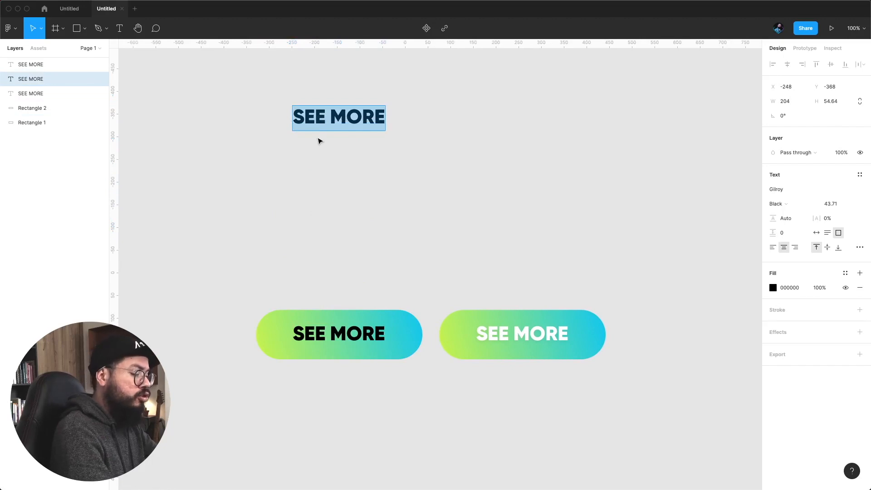
{"action": "type", "text": "IS ANE"}
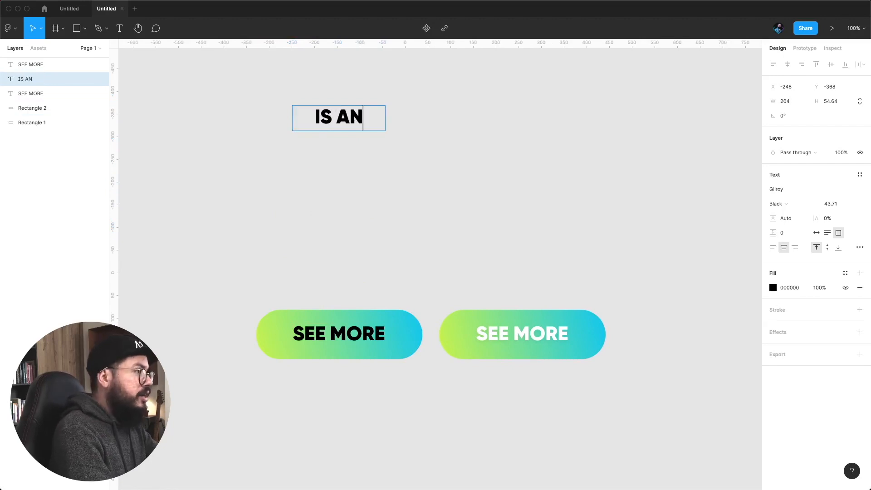
{"action": "key", "text": "BackSpace"}
{"action": "key", "text": "BackSpace"}
{"action": "type", "text": "NEW"}
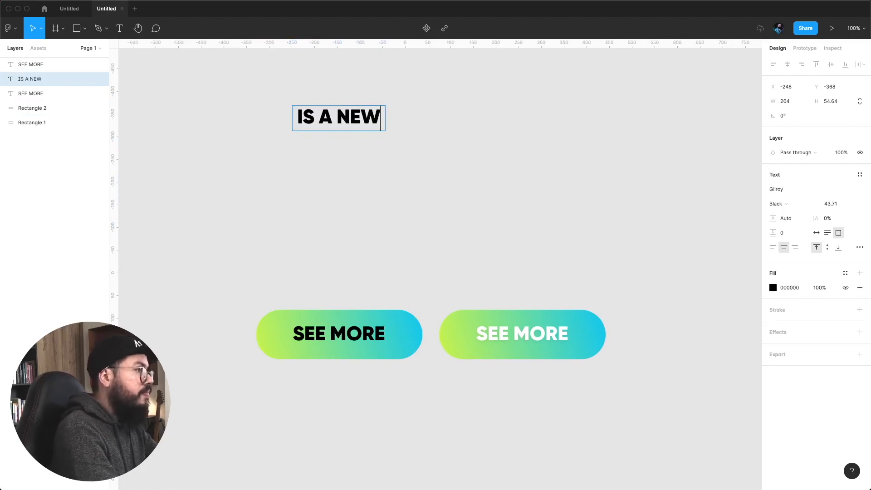
{"action": "key", "text": "Escape"}
Step: Duplicate the "IS A NEW" text directly below itself and change the copy's text to "STRIPE"
{"action": "left_click_drag", "start_coordinate": [351, 119], "coordinate": [352, 145]}
{"action": "double_click", "coordinate": [303, 144]}
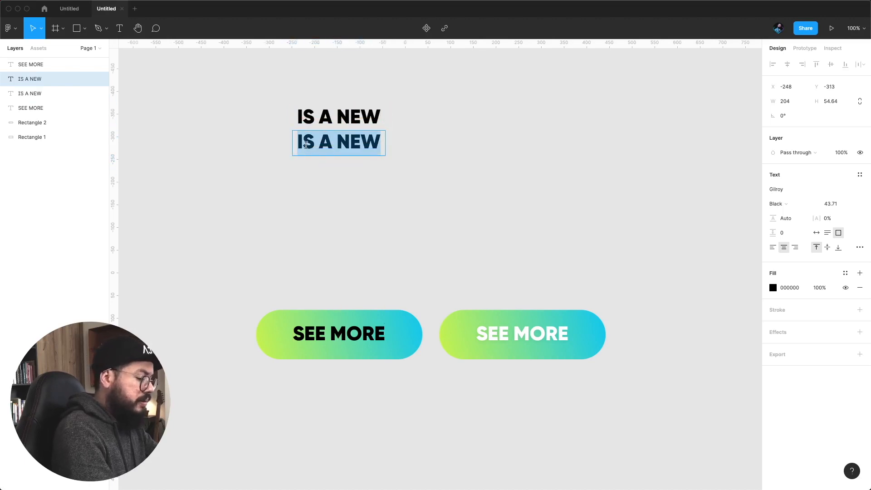
{"action": "type", "text": "STRIPE"}
{"action": "key", "text": "Escape"}
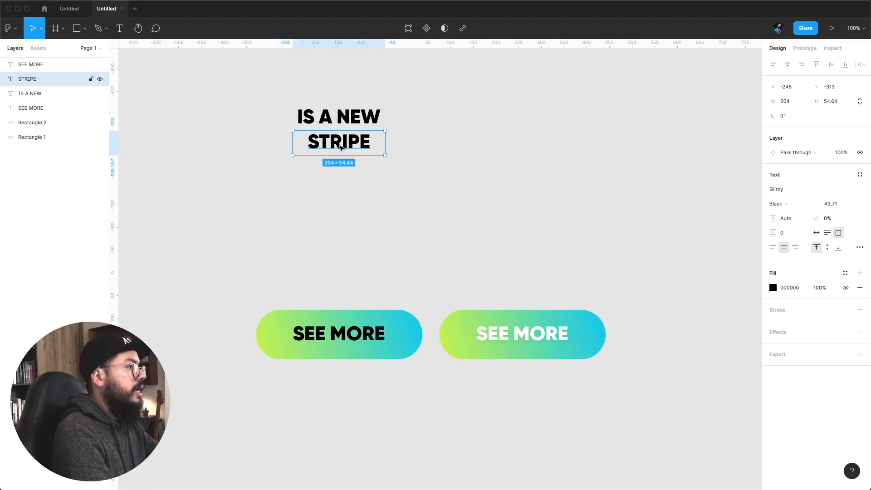
Step: Set the "STRIPE" text to auto width, scale it to the width of "IS A NEW" and fit it closely below that line
{"action": "left_click", "coordinate": [816, 232]}
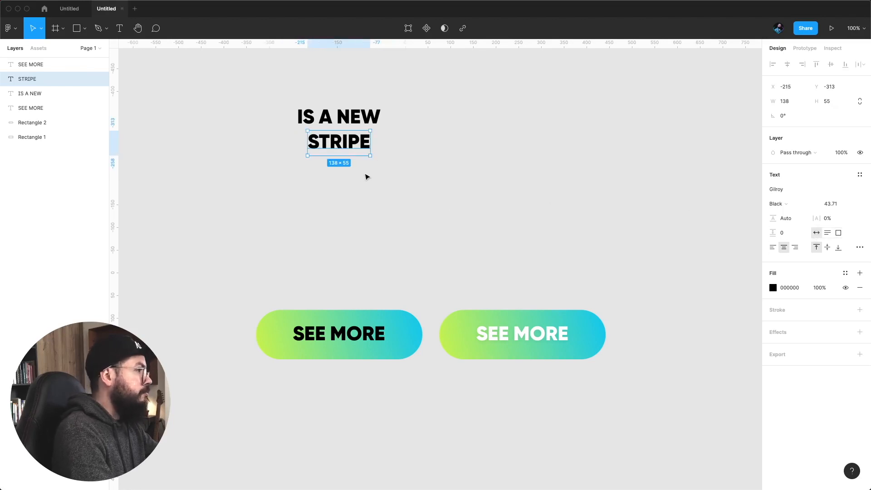
{"action": "key", "text": "l"}
{"action": "key", "text": "k"}
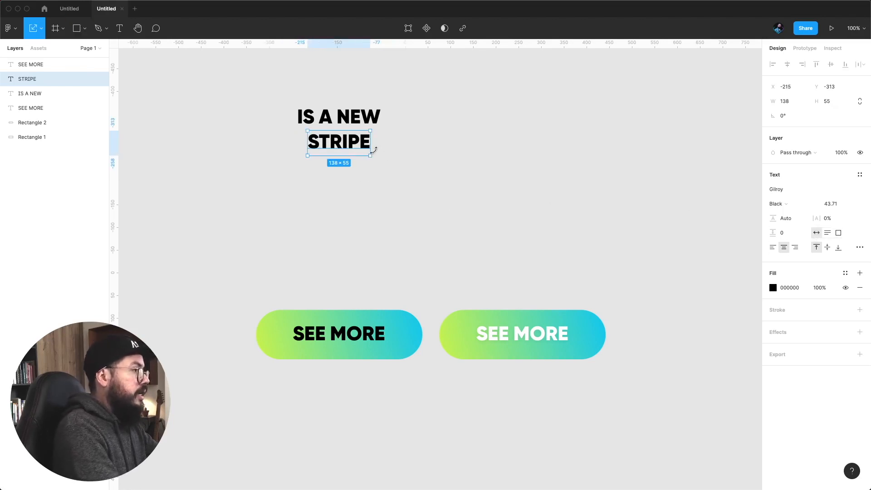
{"action": "mouse_move", "coordinate": [370, 155]}
{"action": "left_mouse_down"}
{"action": "mouse_move", "coordinate": [402, 168]}
{"action": "mouse_move", "coordinate": [370, 151]}
{"action": "mouse_move", "coordinate": [380, 156]}
{"action": "left_mouse_up"}
{"action": "left_click", "coordinate": [377, 193]}
{"action": "left_click", "coordinate": [358, 143]}
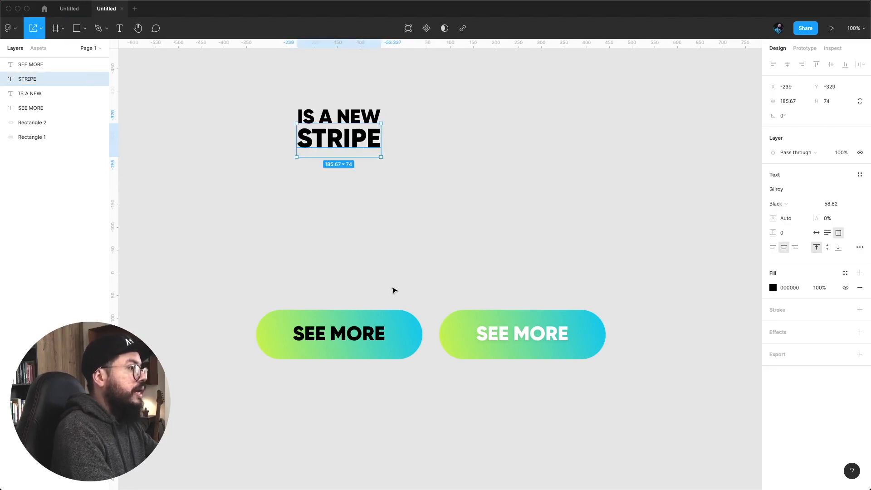
Step: Create a color style named "GRADIENT" from the fill of the pill with the black label
{"action": "left_click", "coordinate": [359, 316]}
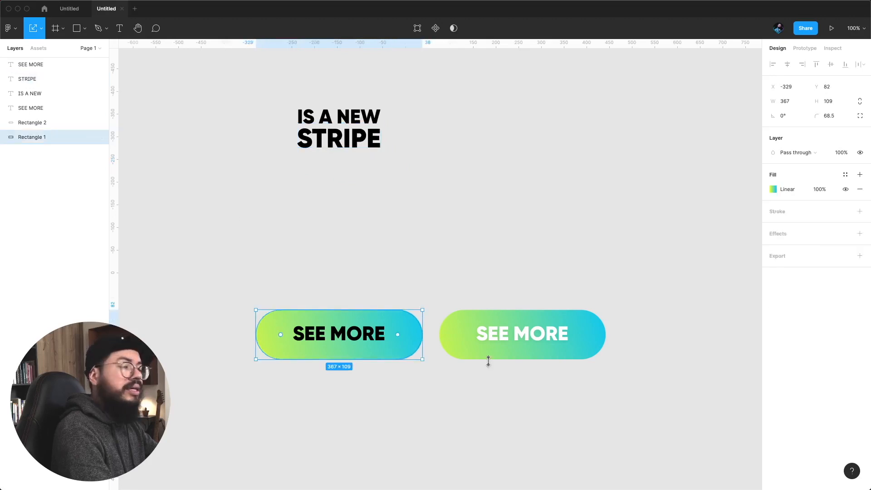
{"action": "left_click", "coordinate": [846, 178]}
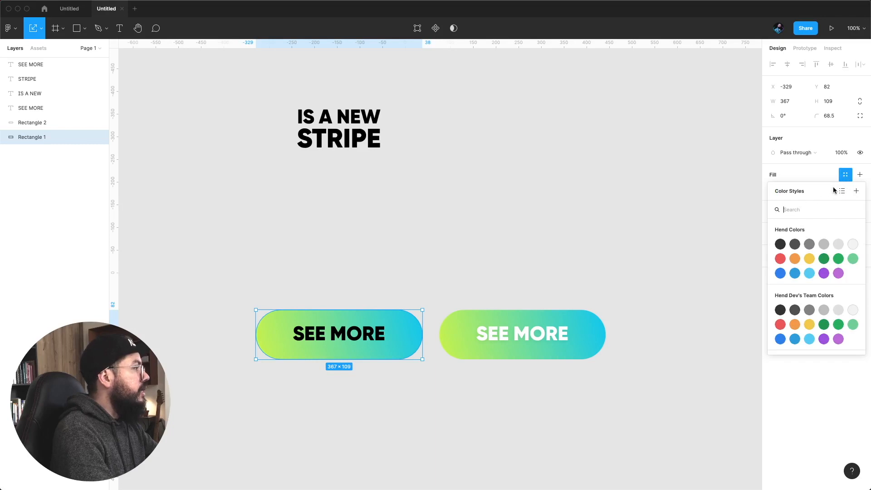
{"action": "left_click", "coordinate": [856, 191]}
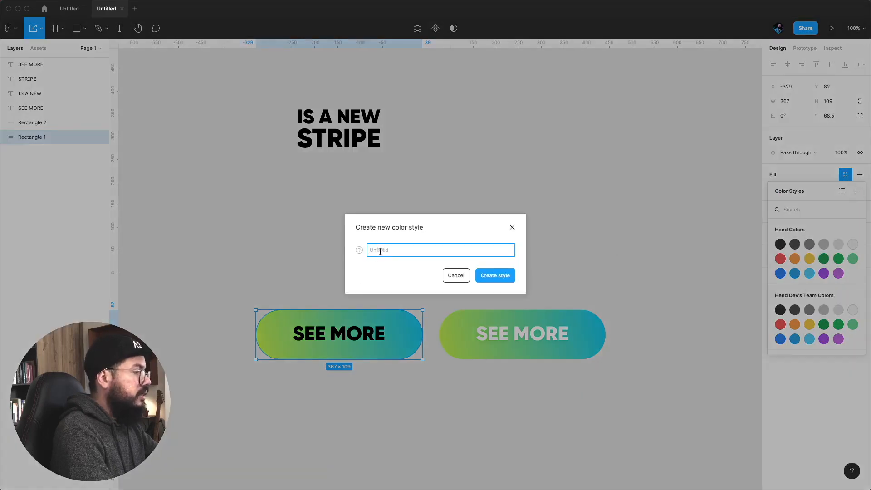
{"action": "type", "text": "GRADIENT"}
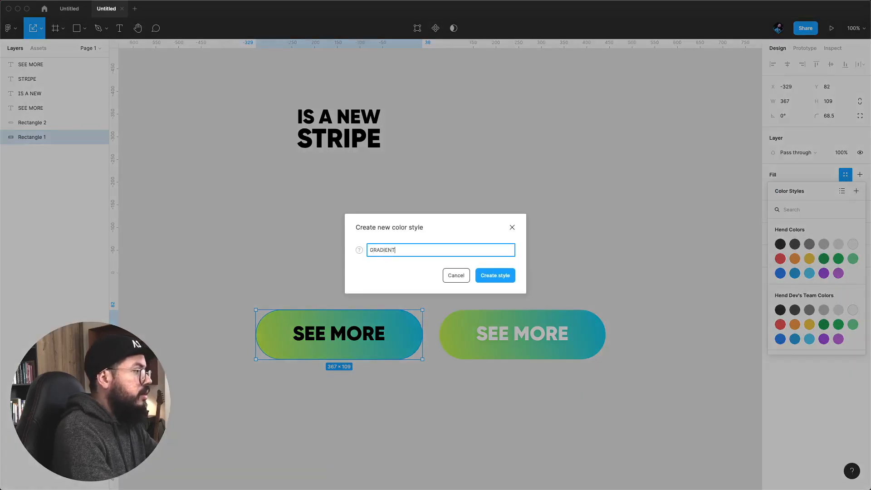
{"action": "key", "text": "Return"}
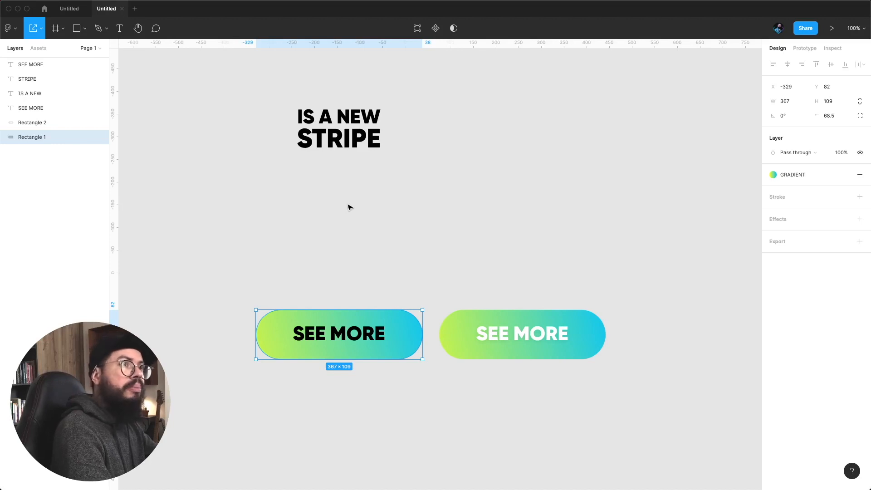
Step: Apply the "GRADIENT" color style to the fill of the "STRIPE" text
{"action": "left_click", "coordinate": [301, 209]}
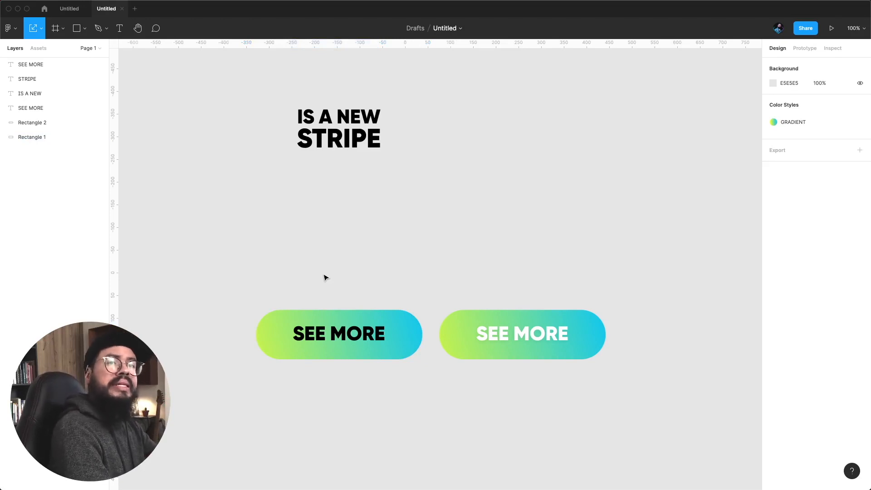
{"action": "left_click", "coordinate": [326, 142]}
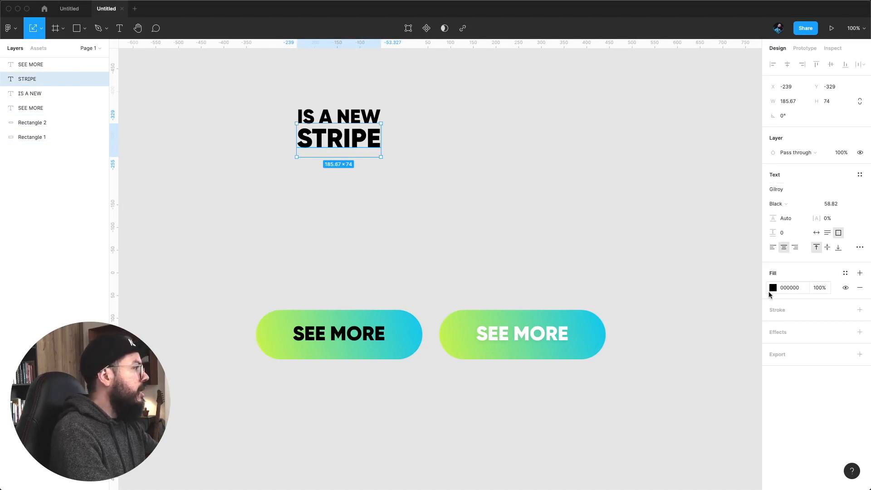
{"action": "left_click", "coordinate": [846, 274]}
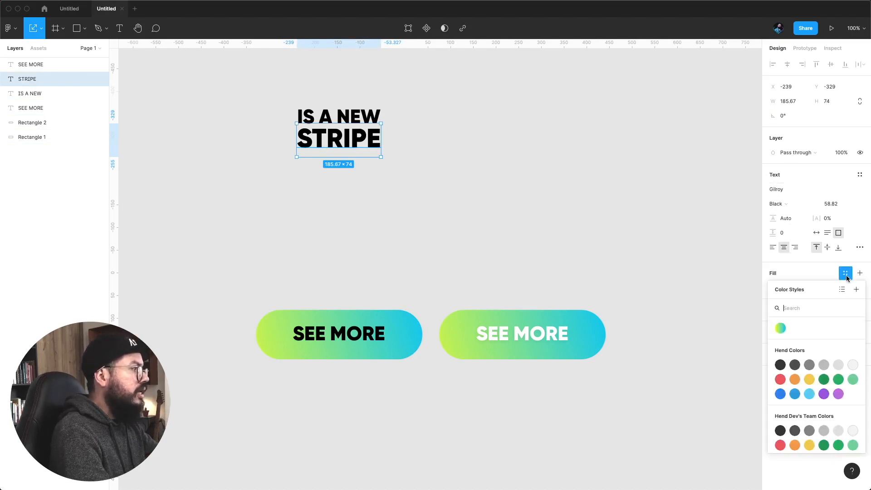
{"action": "left_click", "coordinate": [780, 328]}
{"action": "left_click", "coordinate": [533, 198]}
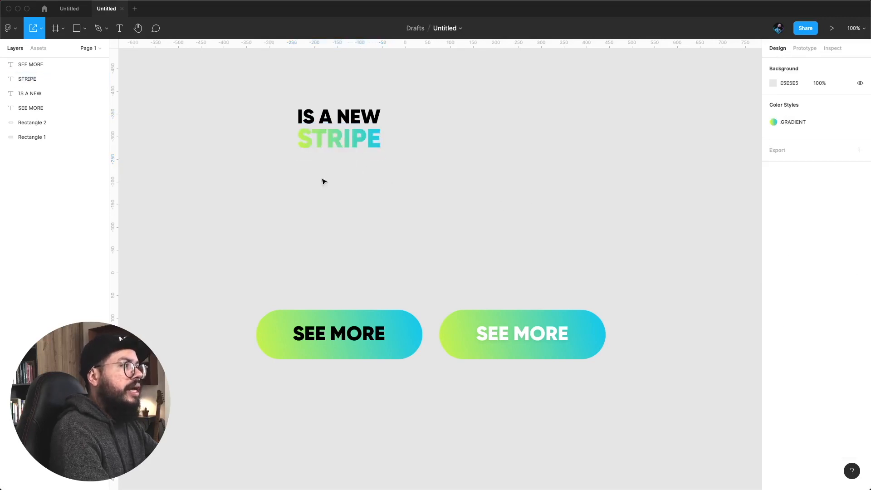
Step: Detach the color style from the "STRIPE" text and extend the yellow end of its linear gradient farther left
{"action": "left_click", "coordinate": [328, 148]}
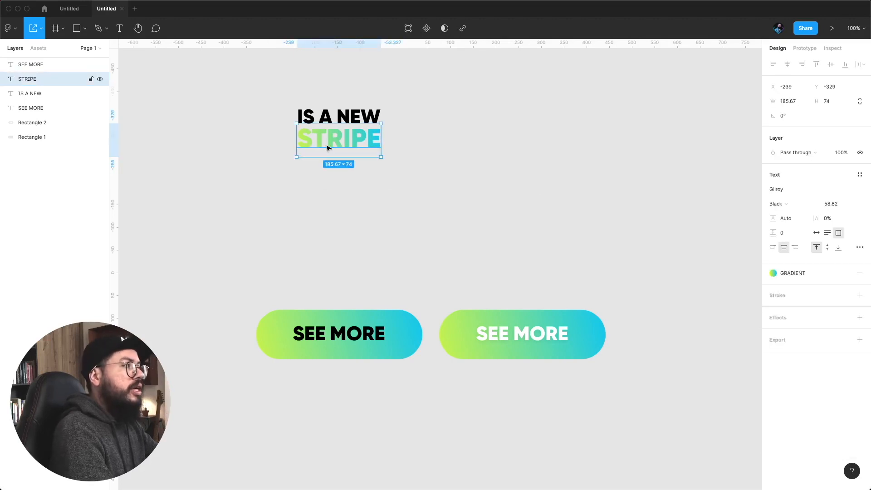
{"action": "left_click", "coordinate": [773, 274]}
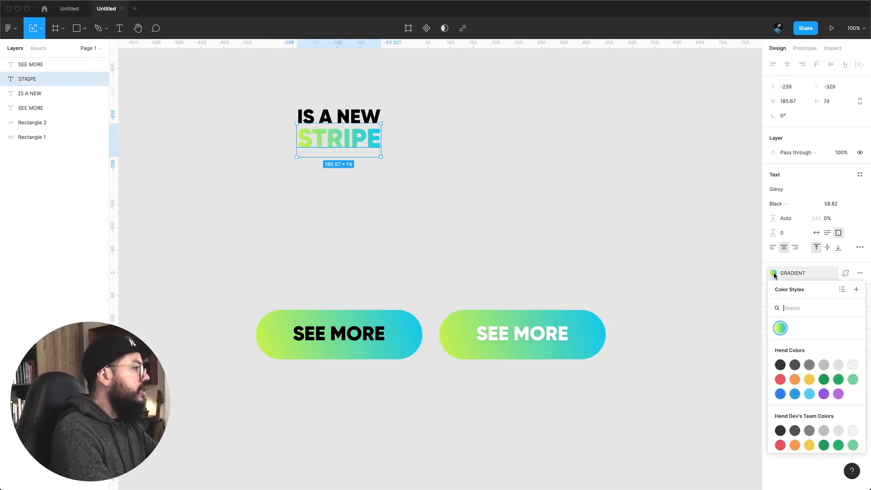
{"action": "left_click", "coordinate": [780, 329]}
{"action": "left_click", "coordinate": [804, 280]}
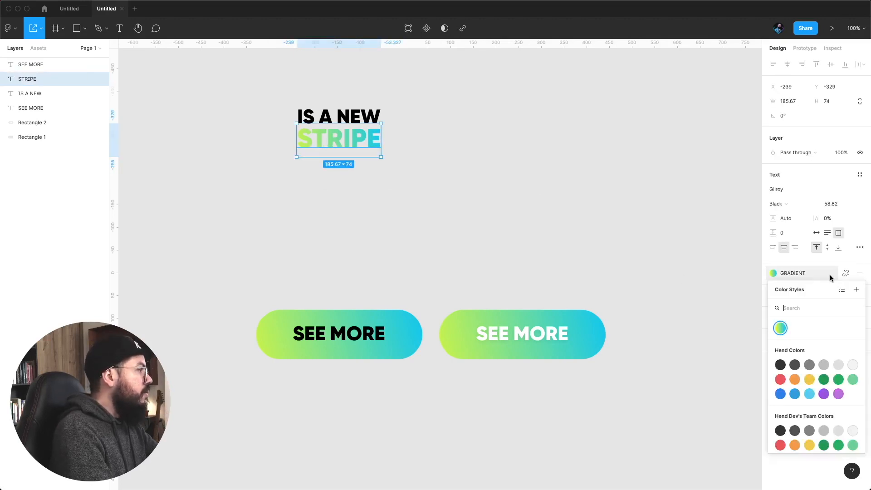
{"action": "left_click", "coordinate": [846, 273]}
{"action": "left_click", "coordinate": [773, 288]}
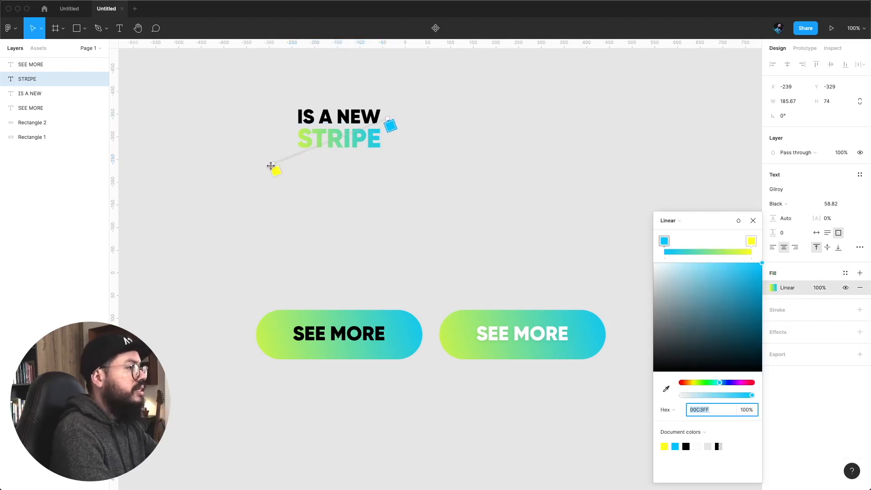
{"action": "left_click_drag", "start_coordinate": [272, 164], "coordinate": [235, 165]}
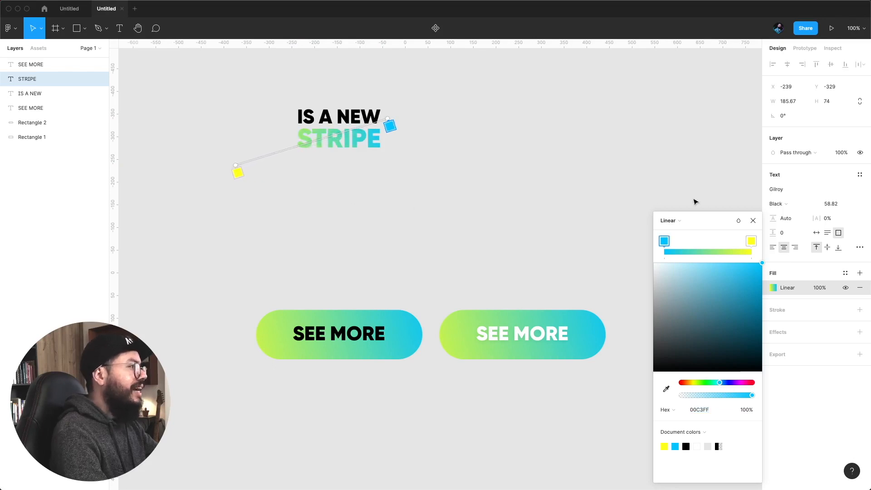
{"action": "left_click", "coordinate": [505, 182]}
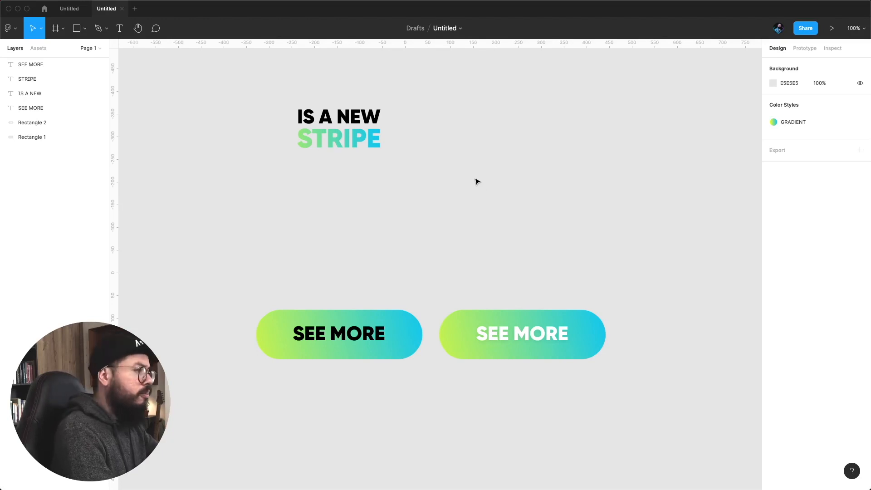
Step: Duplicate the "IS A NEW" text directly below "STRIPE" and change the copy's text to "BANK"
{"action": "left_click_drag", "start_coordinate": [372, 119], "coordinate": [357, 163], "text": "alt"}
{"action": "double_click", "coordinate": [309, 162]}
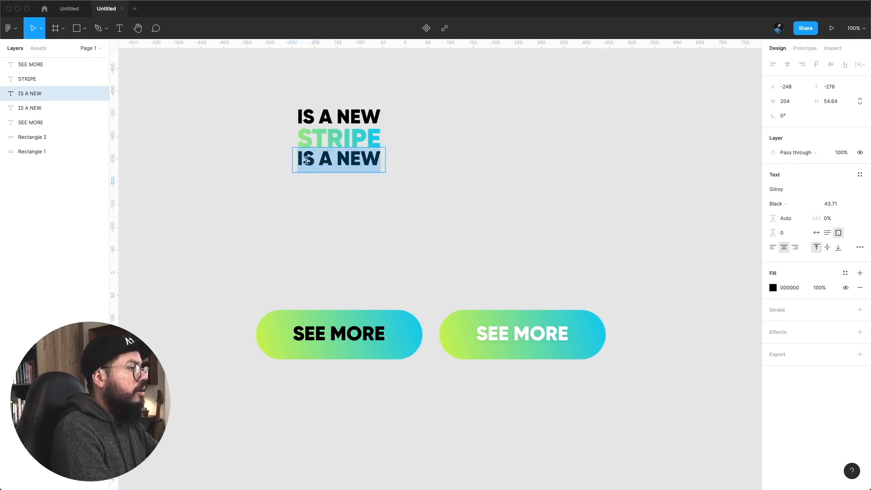
{"action": "type", "text": "bank"}
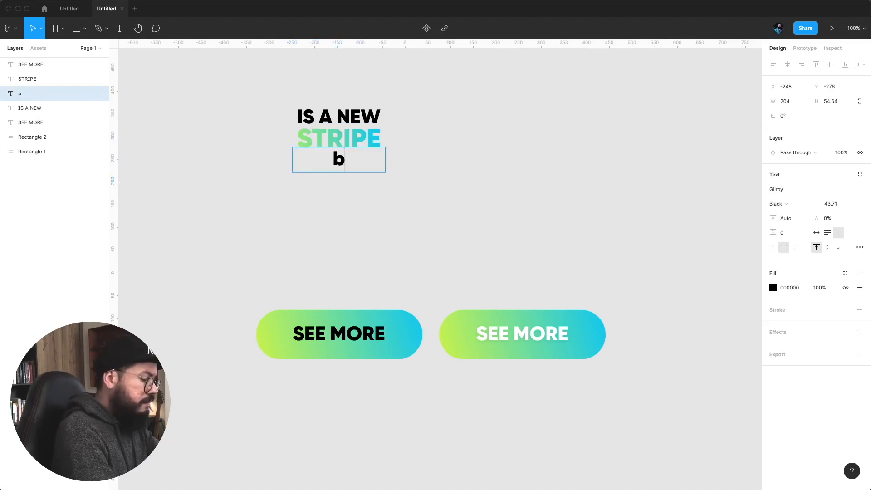
{"action": "key", "text": "BackSpace"}
{"action": "key", "text": "BackSpace"}
{"action": "key", "text": "BackSpace"}
{"action": "key", "text": "BackSpace"}
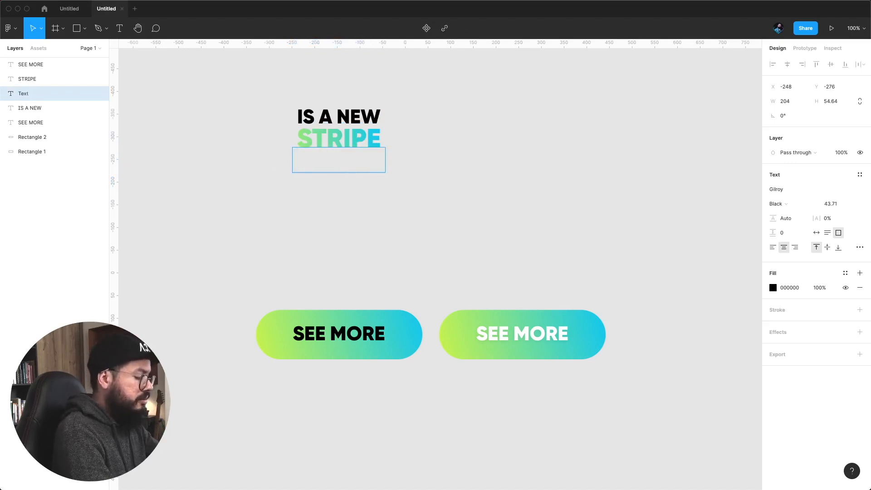
{"action": "type", "text": "BANK"}
{"action": "key", "text": "Escape"}
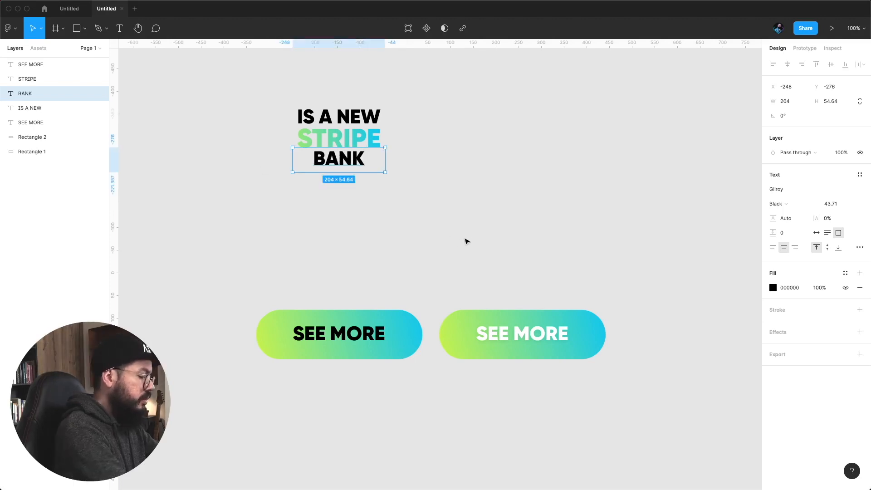
Step: Scale the "BANK" text to the width of the lines above and fit it closely below "STRIPE"
{"action": "key", "text": "k"}
{"action": "mouse_move", "coordinate": [385, 173]}
{"action": "left_mouse_down"}
{"action": "mouse_move", "coordinate": [396, 183]}
{"action": "mouse_move", "coordinate": [391, 178]}
{"action": "left_mouse_up"}
{"action": "key", "text": "shift+Down"}
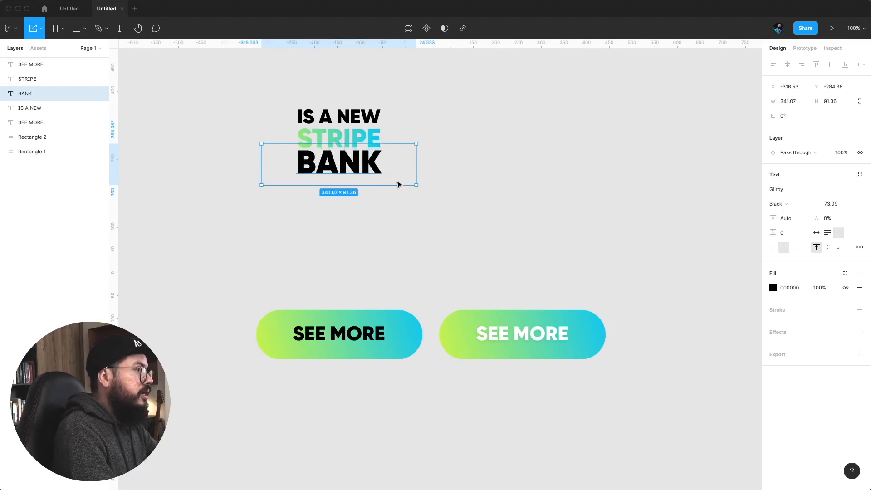
{"action": "key", "text": "Down"}
{"action": "key", "text": "Down"}
{"action": "key", "text": "Down"}
{"action": "key", "text": "Down"}
{"action": "key", "text": "Down"}
{"action": "key", "text": "Down"}
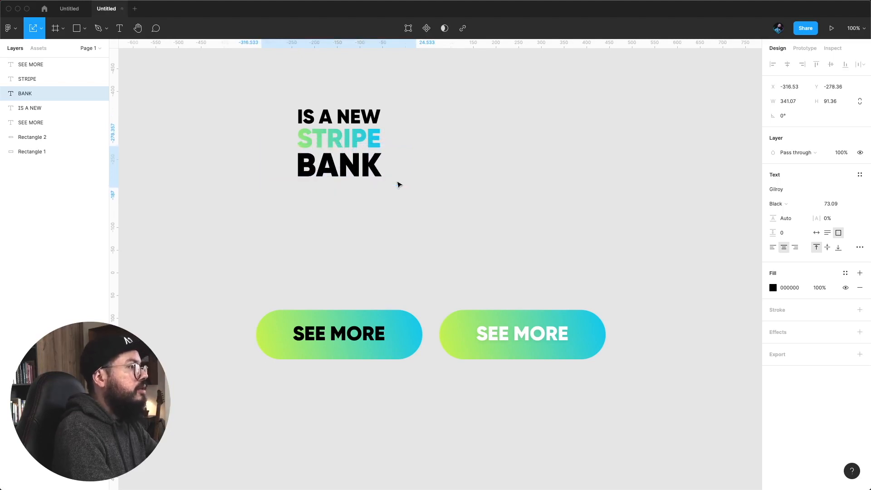
{"action": "left_click", "coordinate": [435, 214]}
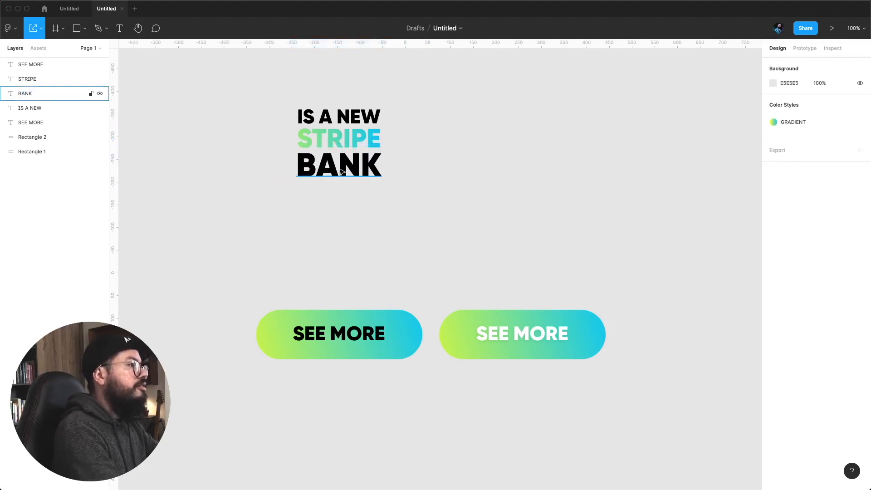
{"action": "left_click", "coordinate": [341, 171]}
{"action": "left_click", "coordinate": [454, 214]}
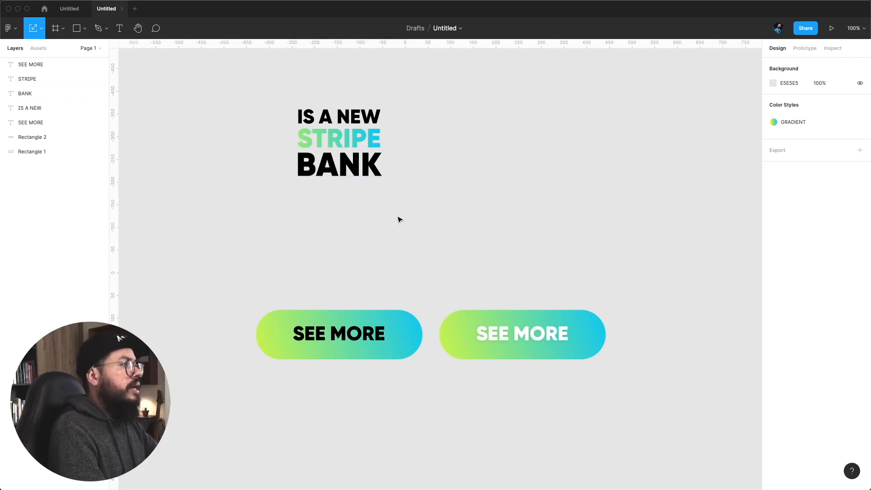
{"action": "left_click_drag", "start_coordinate": [399, 217], "coordinate": [299, 118]}
{"action": "left_click", "coordinate": [435, 224]}
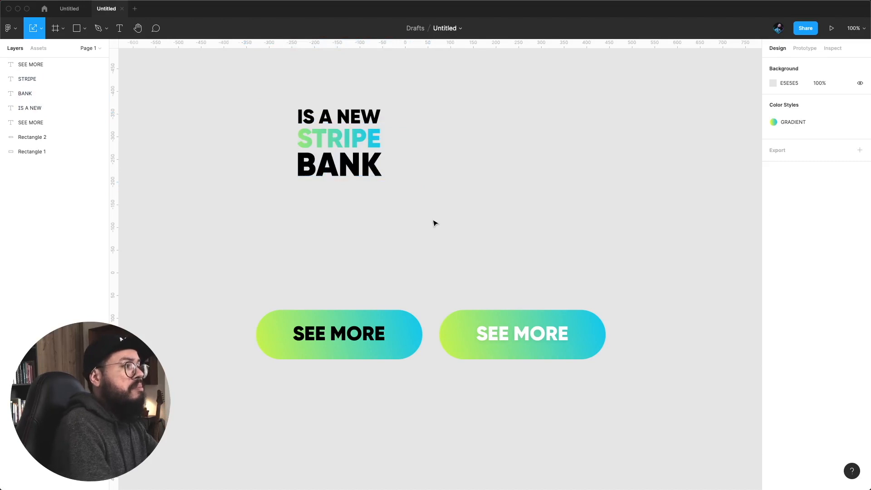
Step: Draw a wide header bar rectangle of about 1181 × 58 above the headline text
{"action": "key", "text": "space"}
{"action": "left_click_drag", "start_coordinate": [425, 192], "coordinate": [393, 237]}
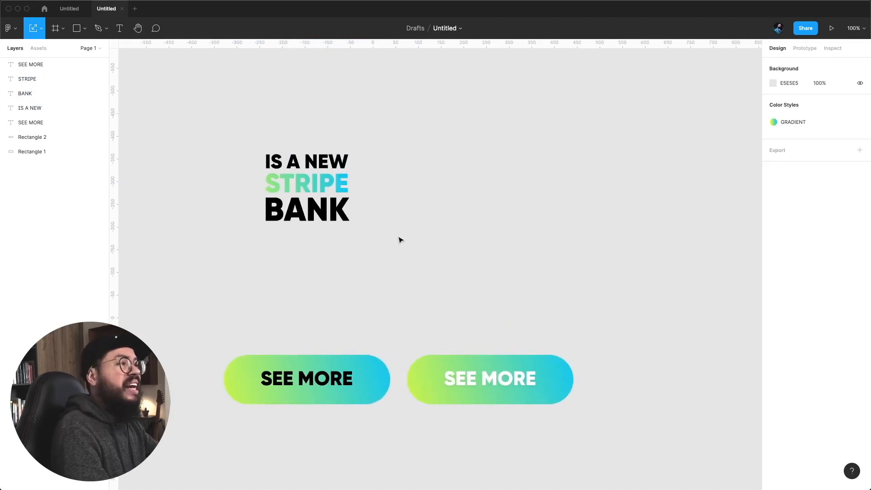
{"action": "left_click", "coordinate": [77, 29]}
{"action": "mouse_move", "coordinate": [157, 65]}
{"action": "left_mouse_down"}
{"action": "mouse_move", "coordinate": [657, 115]}
{"action": "mouse_move", "coordinate": [693, 91]}
{"action": "left_mouse_up"}
{"action": "left_click", "coordinate": [691, 162]}
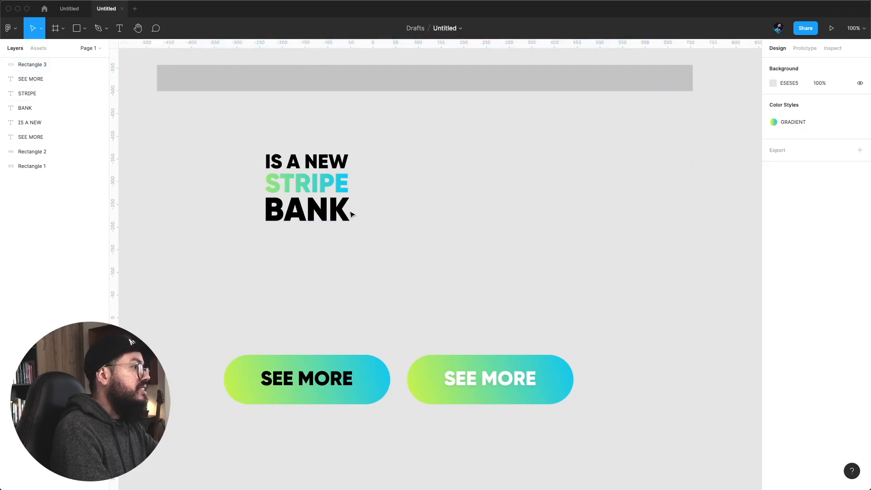
Step: Place a copy of the "BANK" text in front of the header bar and scale it to about 86 wide inside the bar's left end
{"action": "left_click_drag", "start_coordinate": [351, 214], "coordinate": [241, 88]}
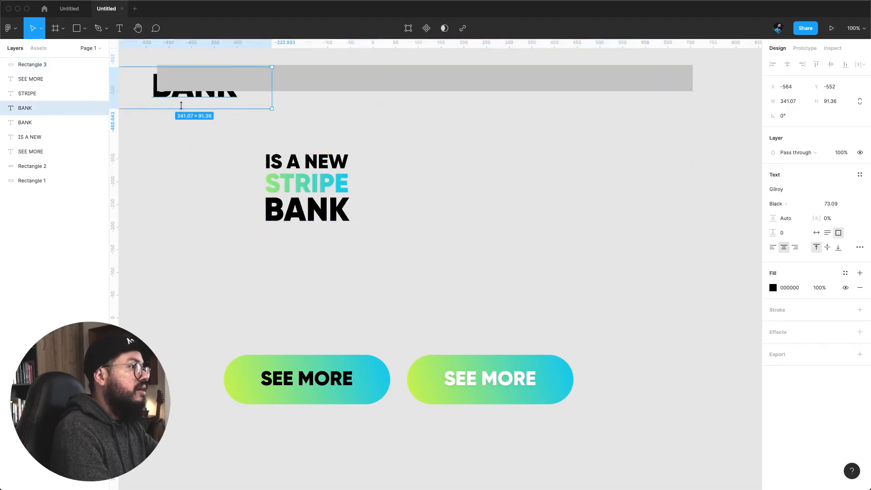
{"action": "left_click_drag", "start_coordinate": [46, 109], "coordinate": [28, 59]}
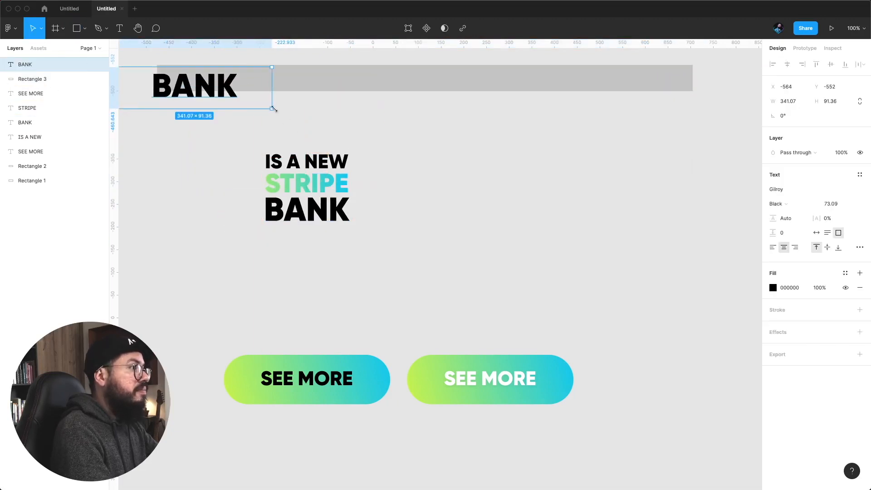
{"action": "mouse_move", "coordinate": [273, 109]}
{"action": "left_mouse_down"}
{"action": "mouse_move", "coordinate": [227, 88]}
{"action": "mouse_move", "coordinate": [167, 83]}
{"action": "mouse_move", "coordinate": [301, 122]}
{"action": "mouse_move", "coordinate": [285, 120]}
{"action": "left_mouse_up"}
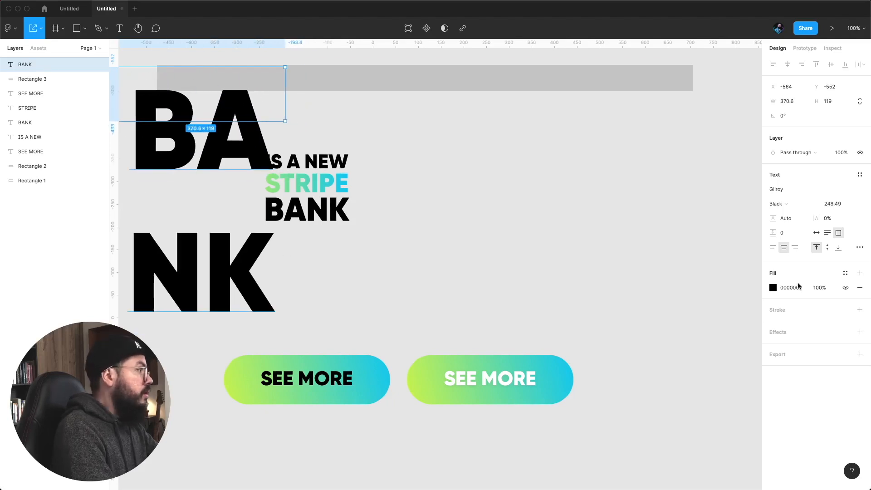
{"action": "left_click", "coordinate": [816, 232]}
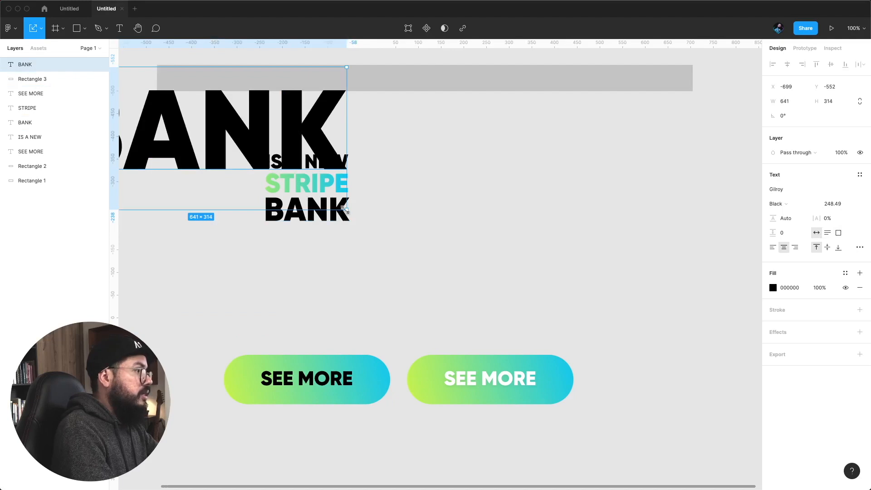
{"action": "left_click_drag", "start_coordinate": [343, 216], "coordinate": [199, 136]}
{"action": "left_click_drag", "start_coordinate": [163, 111], "coordinate": [294, 121]}
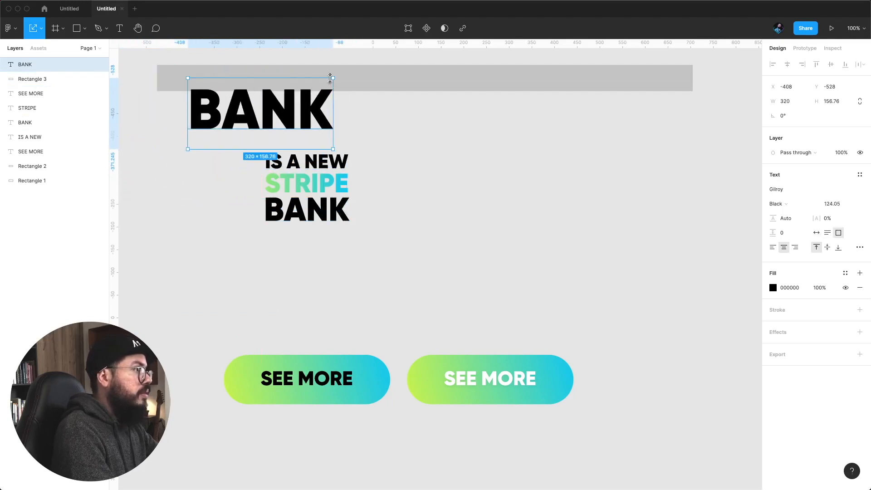
{"action": "left_click_drag", "start_coordinate": [331, 78], "coordinate": [195, 85]}
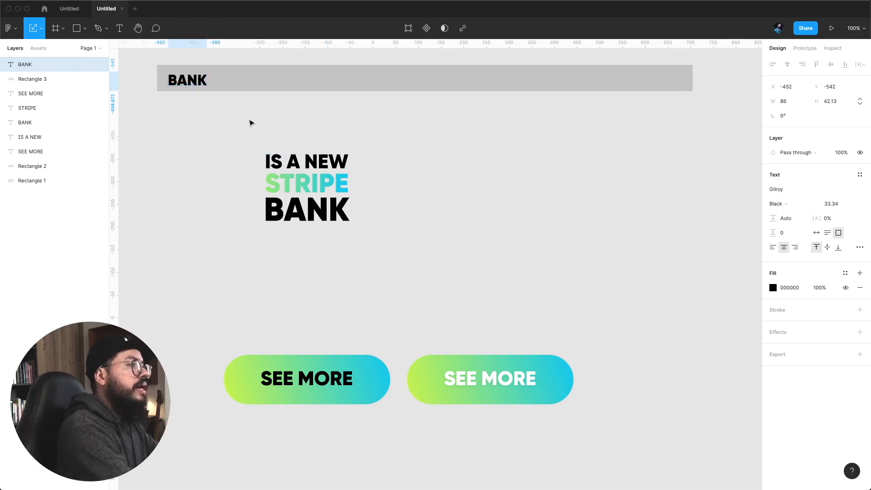
{"action": "left_click", "coordinate": [241, 148]}
Step: Apply the "GRADIENT" color style to the header bar's fill
{"action": "left_click", "coordinate": [296, 72]}
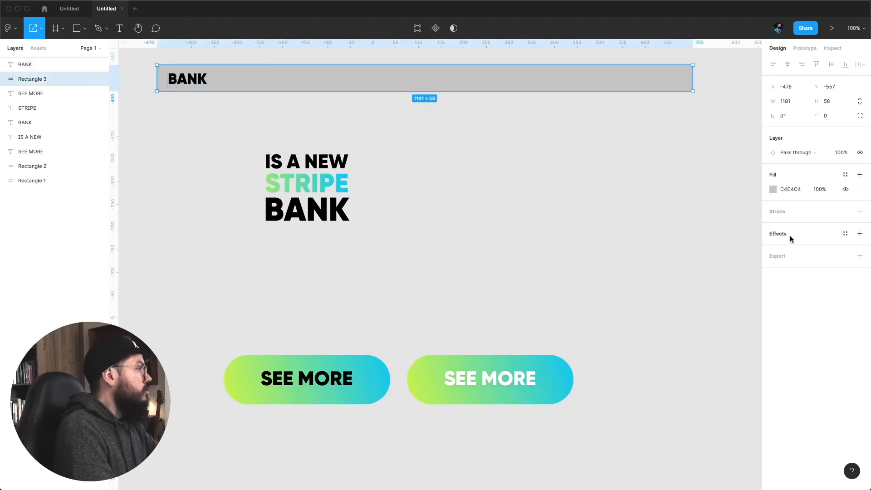
{"action": "left_click", "coordinate": [844, 233]}
{"action": "left_click", "coordinate": [842, 235]}
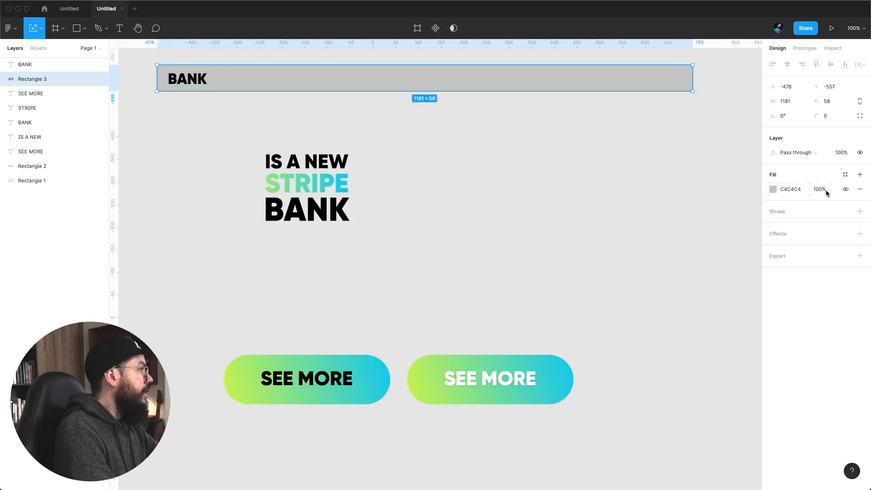
{"action": "left_click", "coordinate": [845, 175]}
{"action": "left_click", "coordinate": [786, 233]}
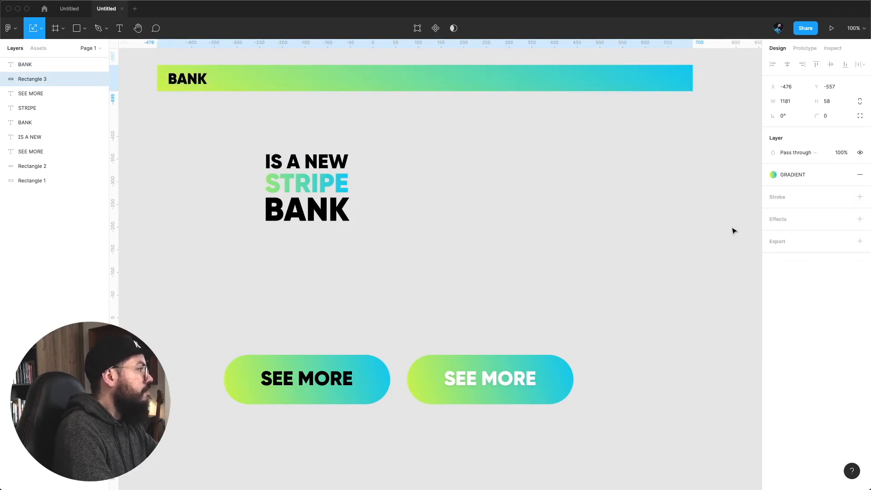
{"action": "left_click", "coordinate": [487, 224]}
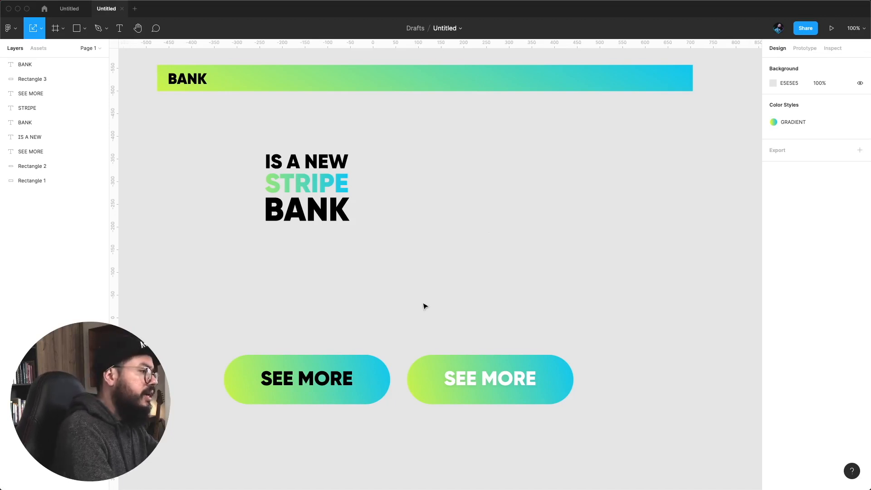
Step: Scale both "SEE MORE" buttons down together and place them just below the headline, aligned with its left edge
{"action": "left_click_drag", "start_coordinate": [204, 337], "coordinate": [391, 406]}
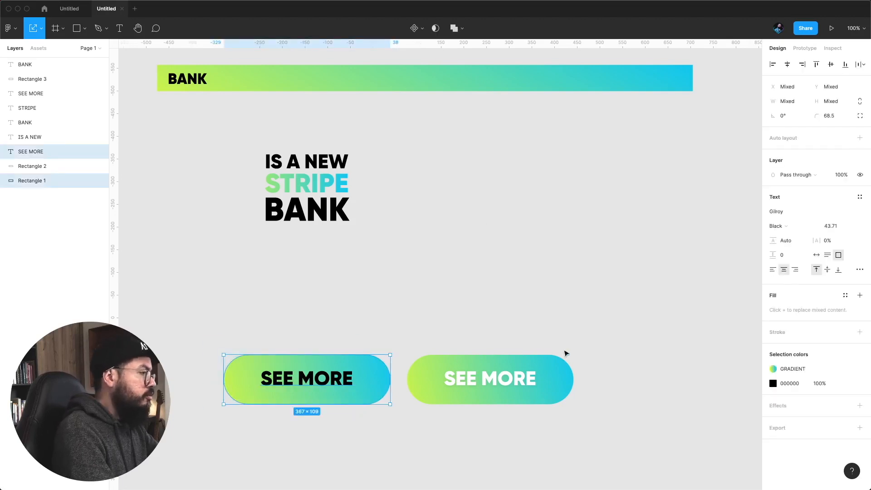
{"action": "left_click_drag", "start_coordinate": [595, 332], "coordinate": [274, 406]}
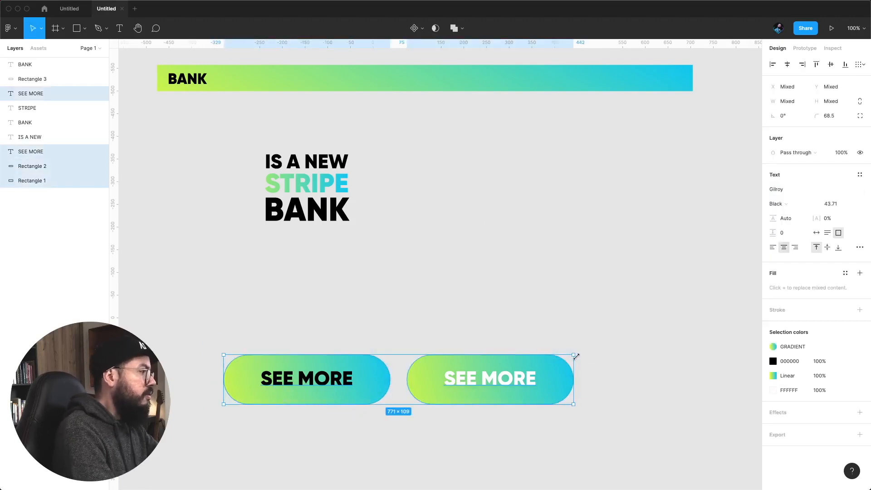
{"action": "scroll", "coordinate": [576, 357], "scroll_direction": "down", "scroll_amount": 2}
{"action": "scroll", "coordinate": [576, 357], "scroll_direction": "left", "scroll_amount": 1}
{"action": "key", "text": "k"}
{"action": "left_click_drag", "start_coordinate": [265, 285], "coordinate": [330, 180]}
{"action": "left_click", "coordinate": [356, 241]}
{"action": "scroll", "coordinate": [367, 288], "scroll_direction": "up", "scroll_amount": 5}
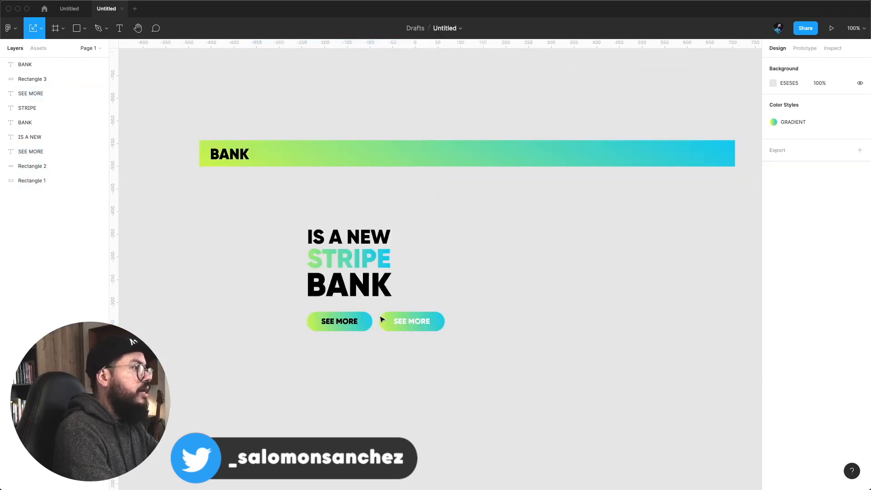
{"action": "scroll", "coordinate": [397, 356], "scroll_direction": "down", "scroll_amount": 1}
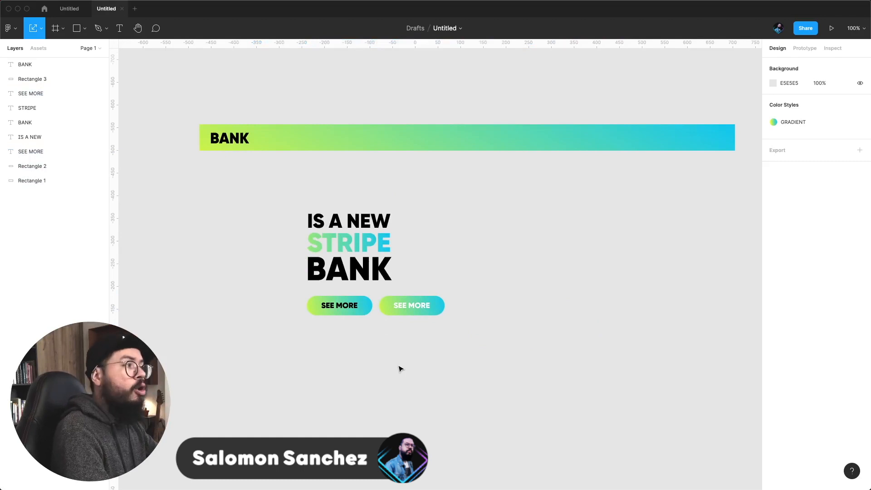
Step: Move the headline text and both "SEE MORE" buttons together to the left, below the header bar
{"action": "left_click_drag", "start_coordinate": [478, 366], "coordinate": [269, 226]}
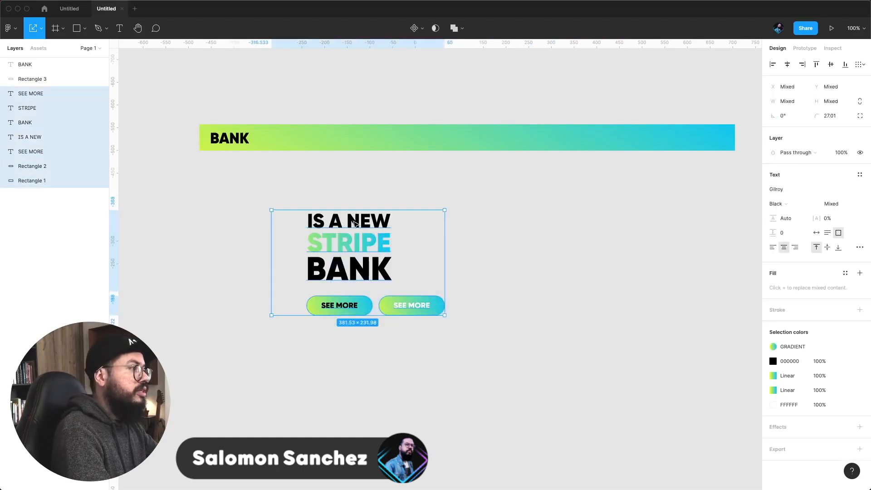
{"action": "left_click_drag", "start_coordinate": [352, 223], "coordinate": [303, 221]}
{"action": "left_click", "coordinate": [474, 249]}
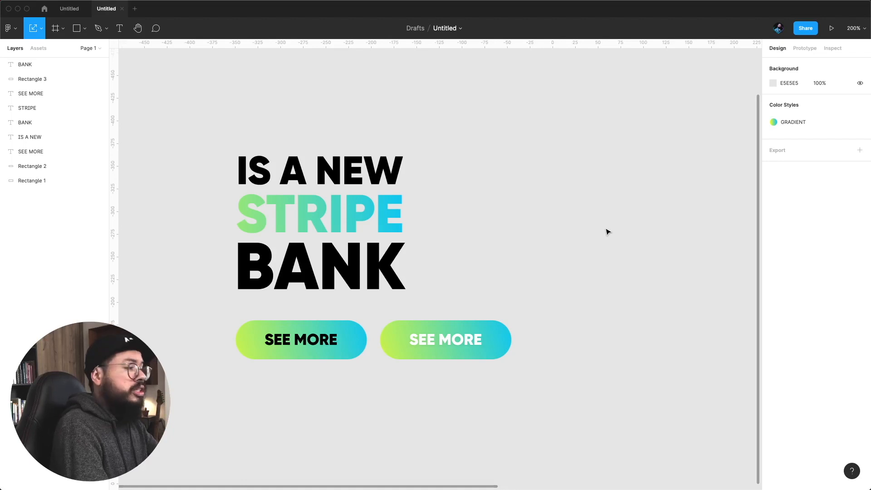
{"action": "left_click_drag", "start_coordinate": [621, 257], "coordinate": [550, 246]}
Step: Switch to Chrome and bring up the accessible color palette builder to view its accessible color combinations
{"action": "key", "text": "super+Tab"}
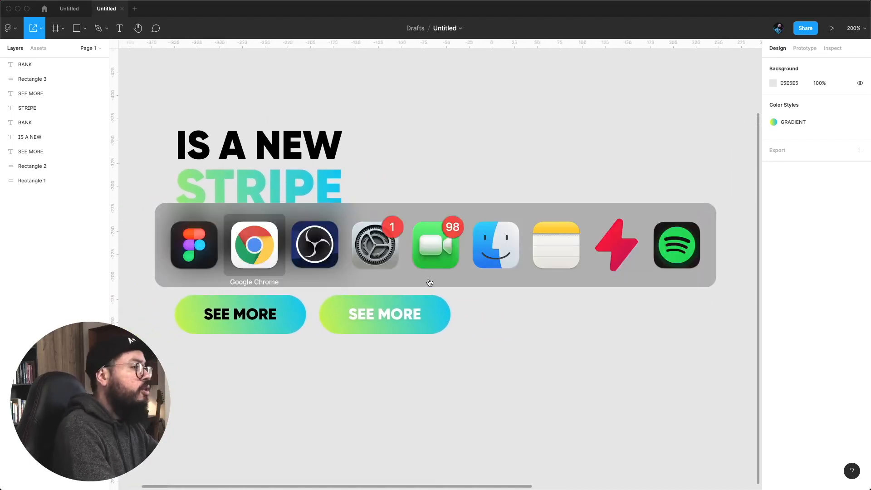
{"action": "left_click", "coordinate": [261, 249]}
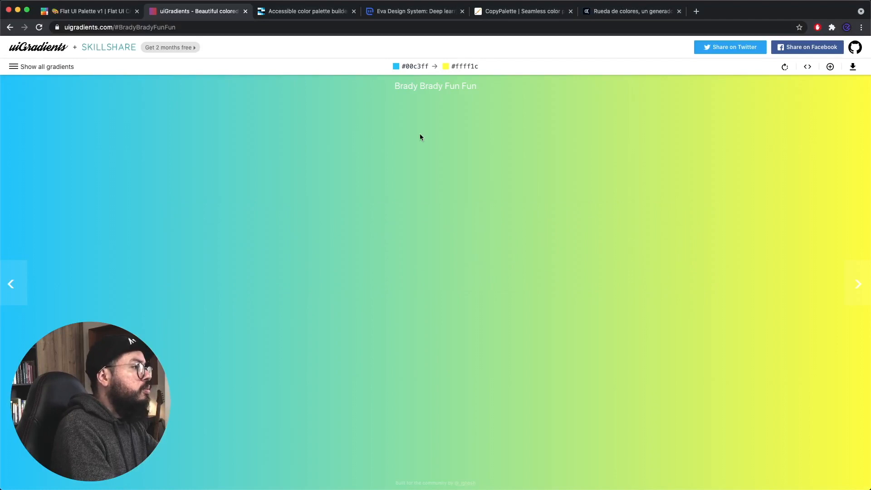
{"action": "left_click", "coordinate": [415, 13]}
{"action": "left_click", "coordinate": [321, 14]}
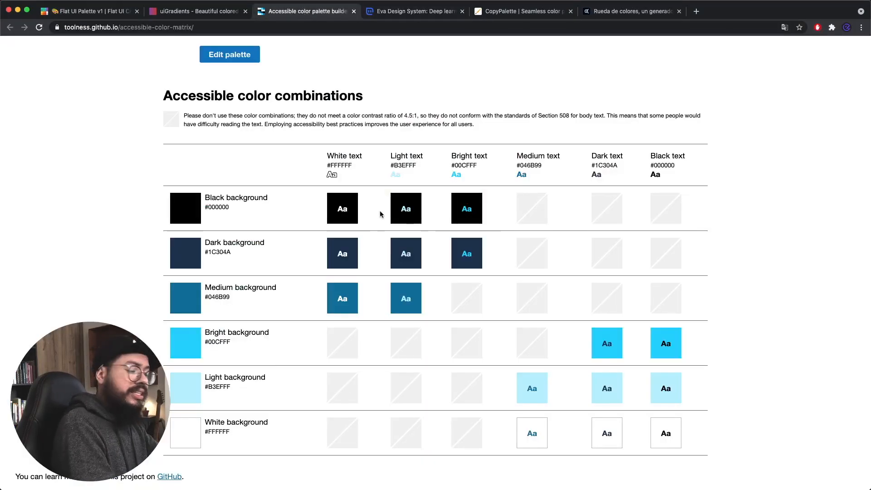
Step: Switch back to Figma and use the Move tool to duplicate the black-text "SEE MORE" button about 15 below the original
{"action": "key", "text": "super+Tab"}
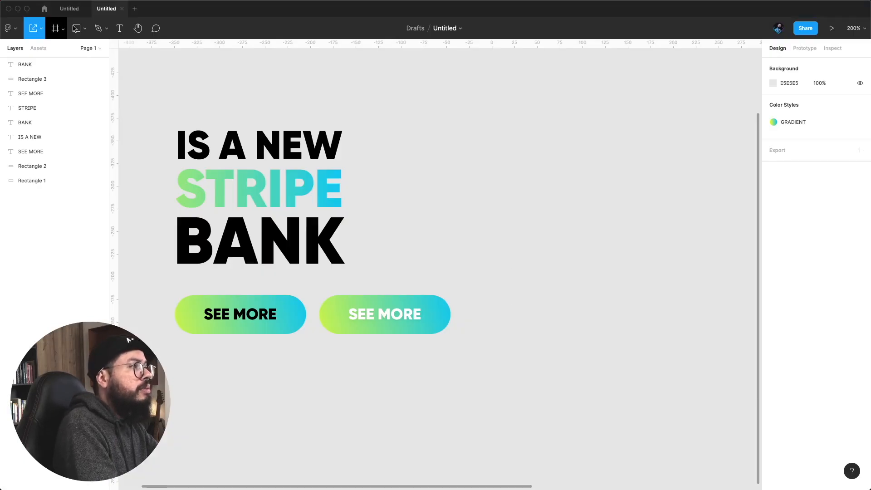
{"action": "left_click", "coordinate": [77, 29]}
{"action": "left_click", "coordinate": [33, 28]}
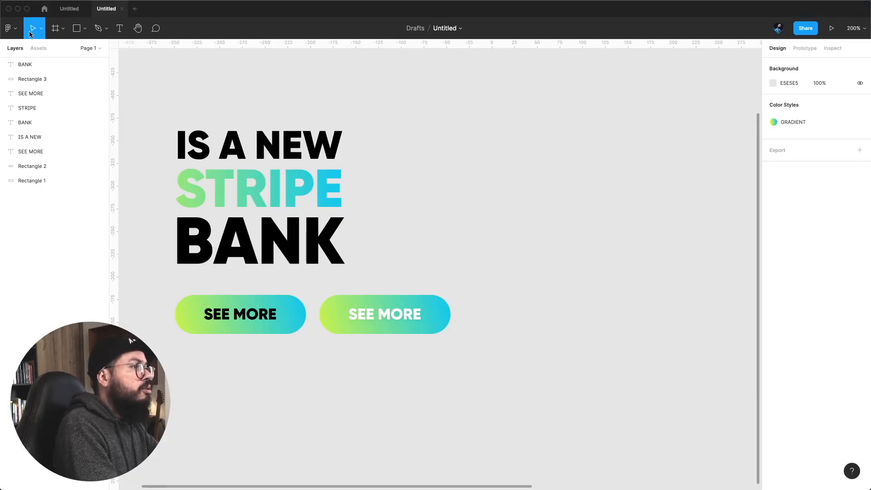
{"action": "left_click_drag", "start_coordinate": [187, 277], "coordinate": [244, 325]}
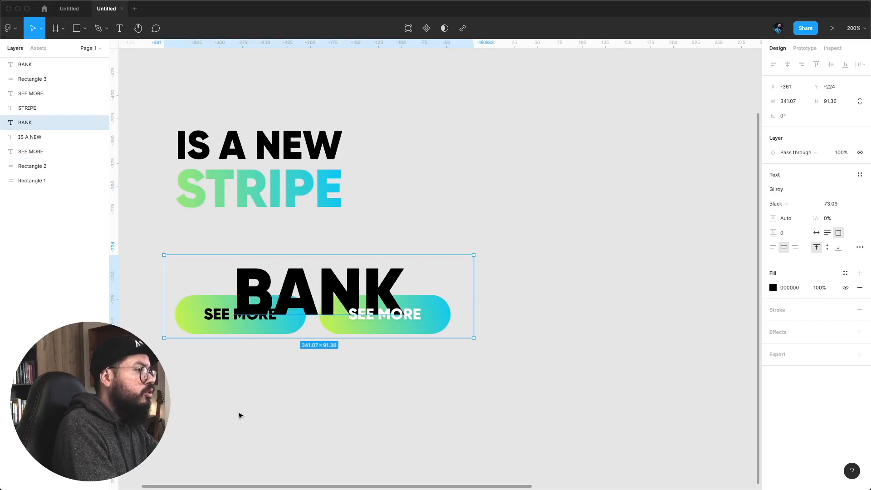
{"action": "key", "text": "super+z"}
{"action": "left_click_drag", "start_coordinate": [248, 392], "coordinate": [234, 366]}
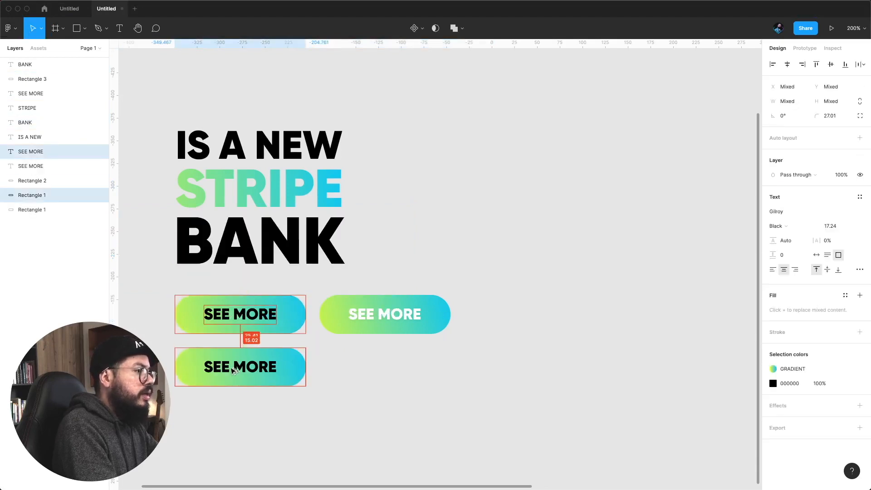
{"action": "key", "text": "Escape"}
Step: Detach the "GRADIENT" style from the duplicated button's rectangle and change its fill to solid 00C3FF
{"action": "left_click", "coordinate": [179, 373]}
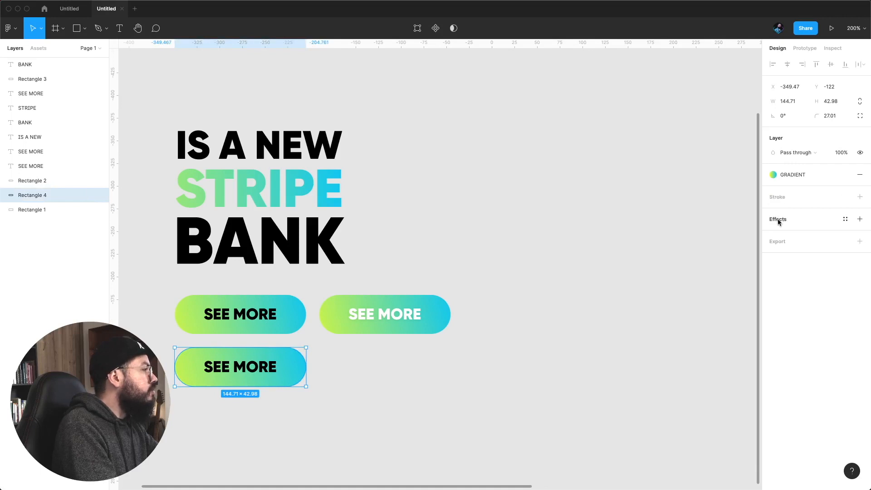
{"action": "left_click", "coordinate": [845, 174]}
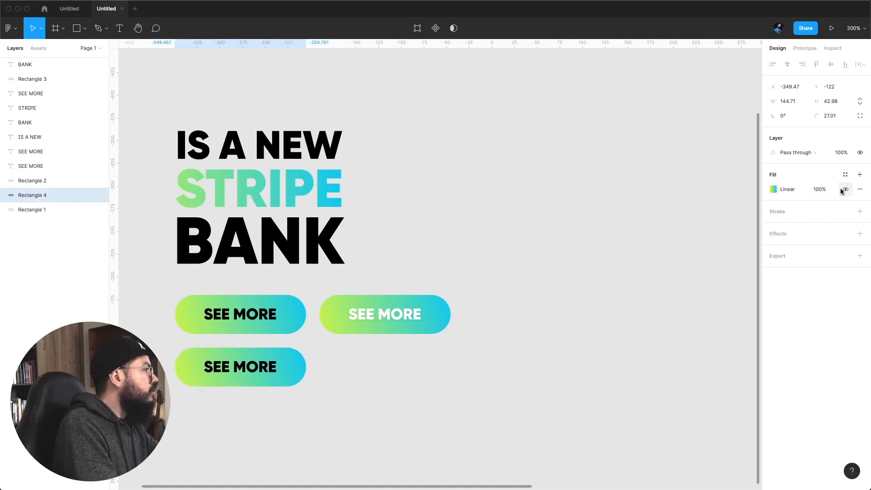
{"action": "left_click", "coordinate": [773, 190]}
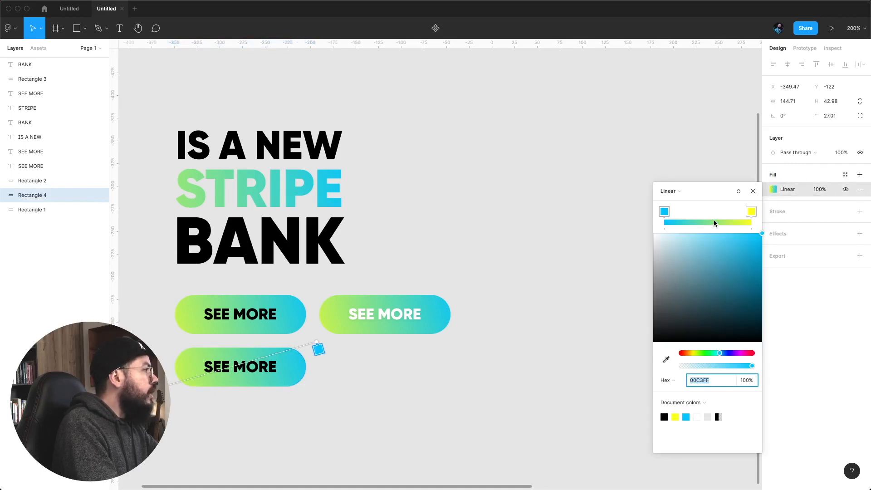
{"action": "left_click", "coordinate": [681, 193]}
{"action": "left_click", "coordinate": [680, 180]}
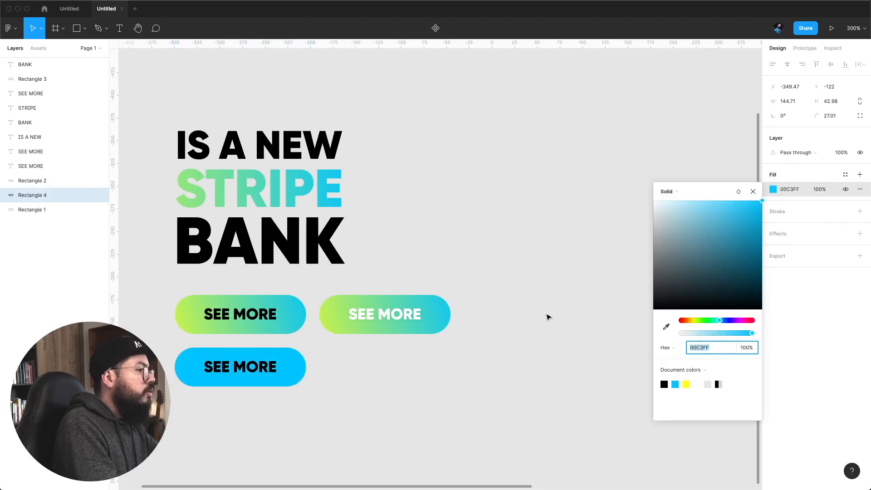
{"action": "left_click", "coordinate": [753, 191]}
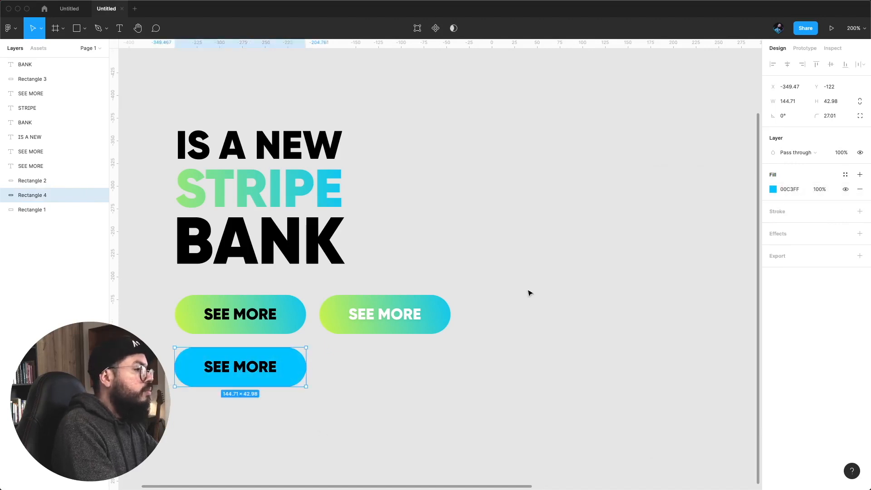
{"action": "left_click", "coordinate": [530, 293]}
{"action": "left_click", "coordinate": [257, 376]}
{"action": "left_click", "coordinate": [356, 444]}
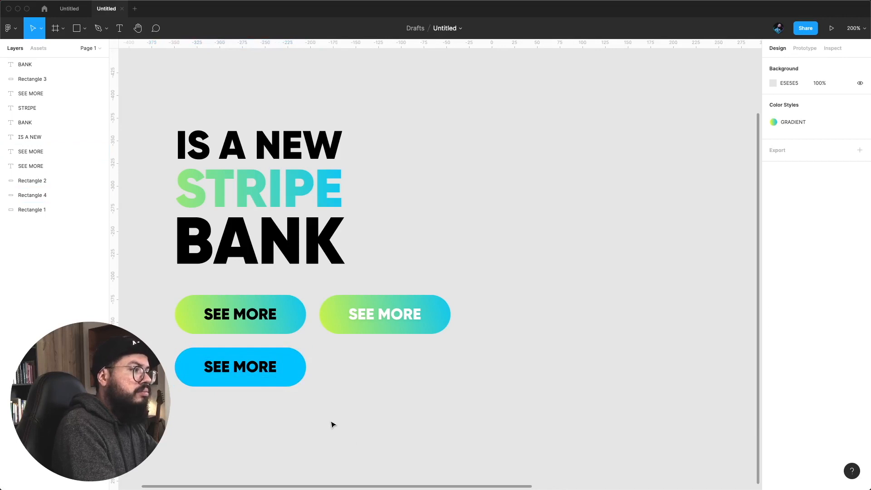
Step: Darken the solid blue button's fill to 0086AF
{"action": "left_click", "coordinate": [296, 365]}
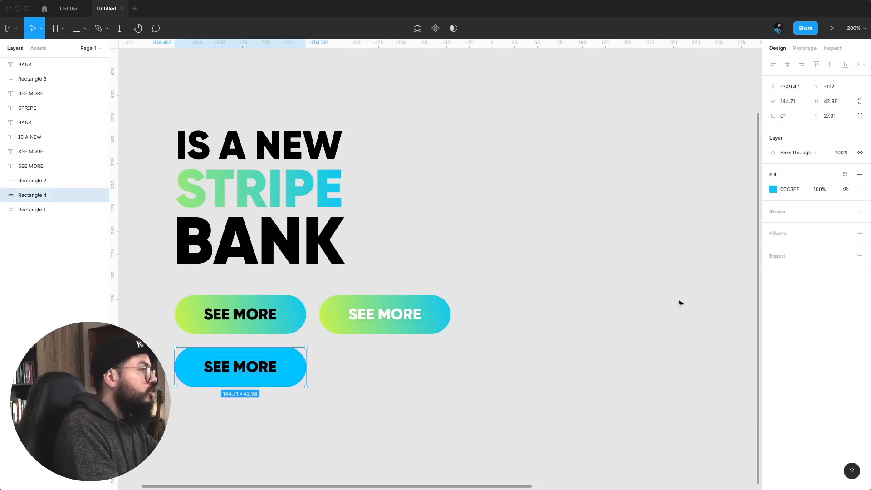
{"action": "left_click", "coordinate": [773, 189]}
{"action": "left_click_drag", "start_coordinate": [702, 247], "coordinate": [777, 234]}
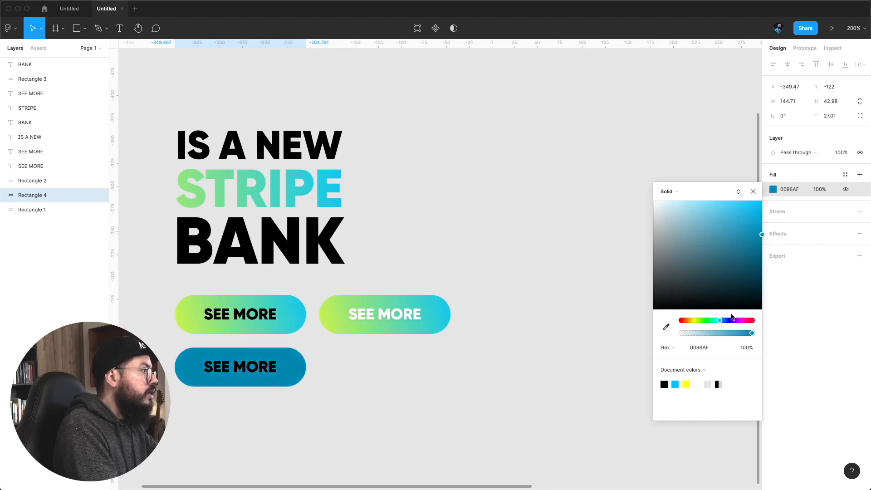
{"action": "left_click", "coordinate": [476, 350]}
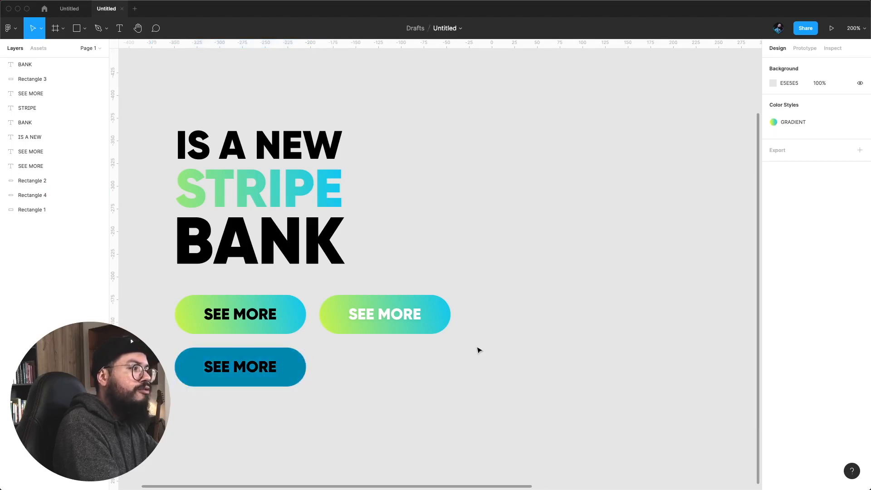
Step: Set the blue button's "SEE MORE" text color to white (FFFFFF)
{"action": "left_click", "coordinate": [240, 366]}
{"action": "left_click", "coordinate": [773, 288]}
{"action": "left_click_drag", "start_coordinate": [721, 317], "coordinate": [651, 189]}
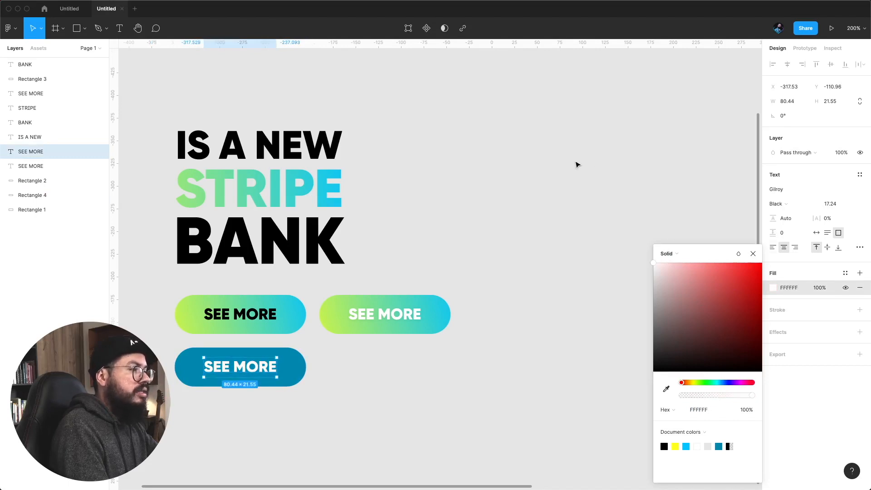
{"action": "left_click", "coordinate": [578, 165]}
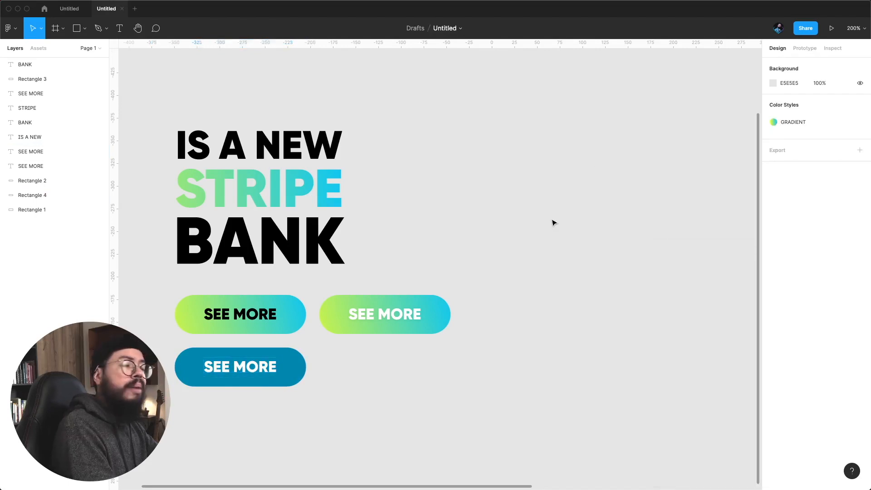
Step: Duplicate the blue button to its right, under the white-text gradient button, and set the copy's fill to orange FF9900
{"action": "left_click_drag", "start_coordinate": [345, 415], "coordinate": [387, 366]}
{"action": "key", "text": "Escape"}
{"action": "left_click", "coordinate": [340, 367]}
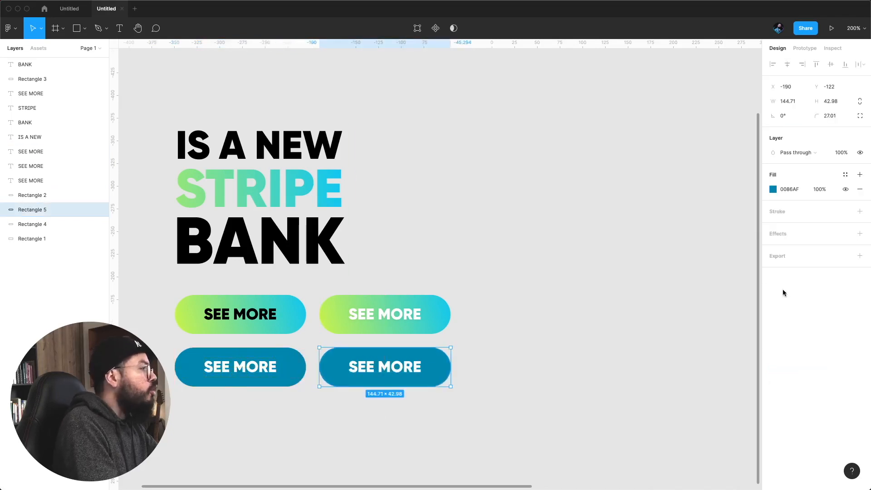
{"action": "left_click", "coordinate": [773, 189]}
{"action": "left_click_drag", "start_coordinate": [700, 320], "coordinate": [688, 321]}
{"action": "left_click_drag", "start_coordinate": [705, 275], "coordinate": [780, 192]}
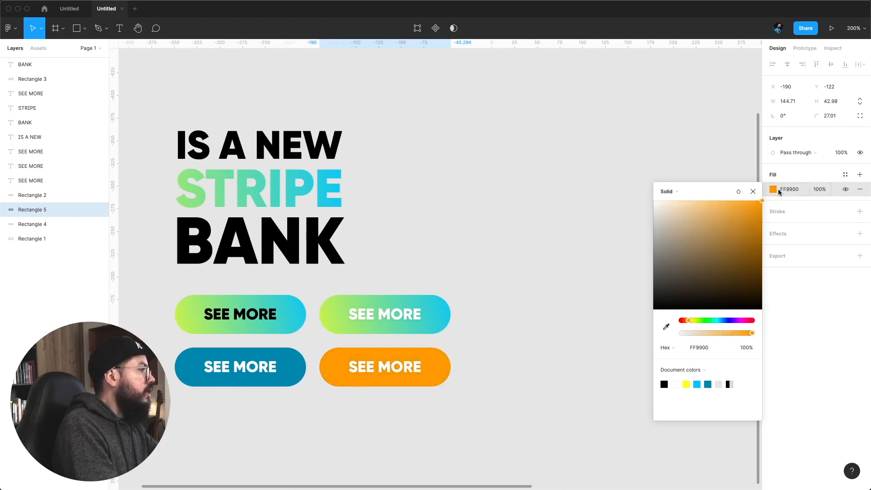
{"action": "left_click", "coordinate": [545, 312]}
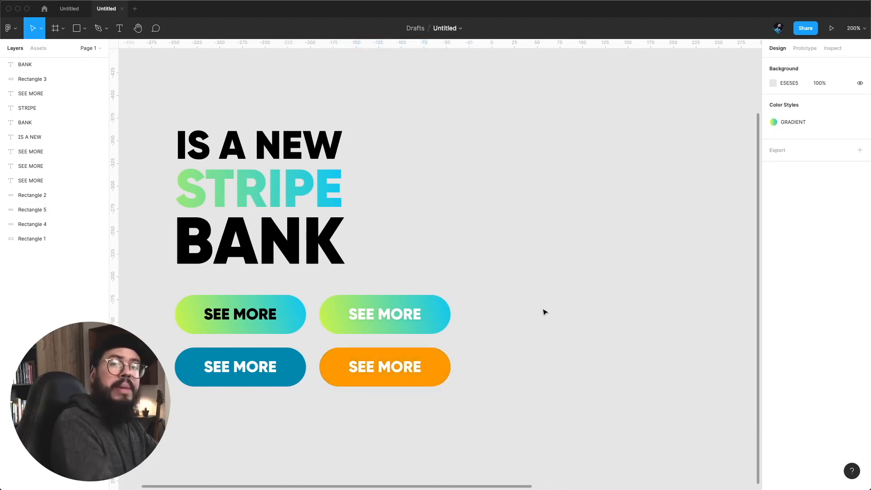
Step: Try black (000000) as the color of the orange button's "SEE MORE" text
{"action": "left_click", "coordinate": [399, 376]}
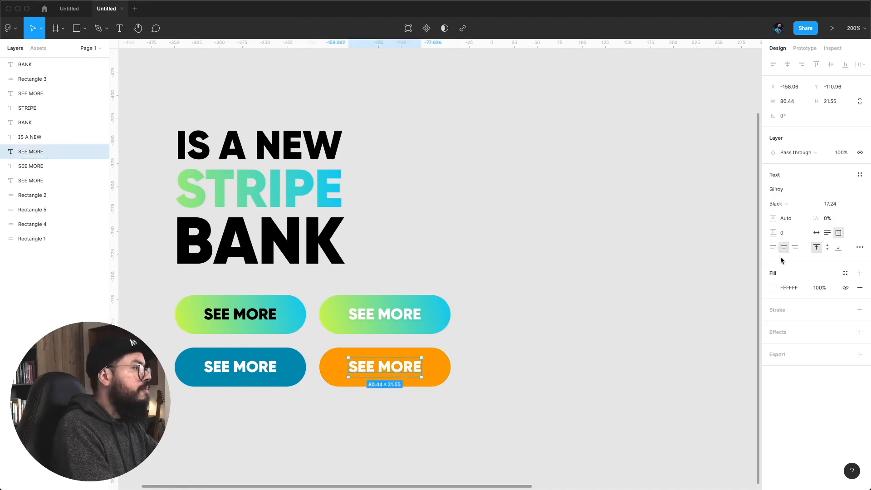
{"action": "left_click", "coordinate": [775, 289]}
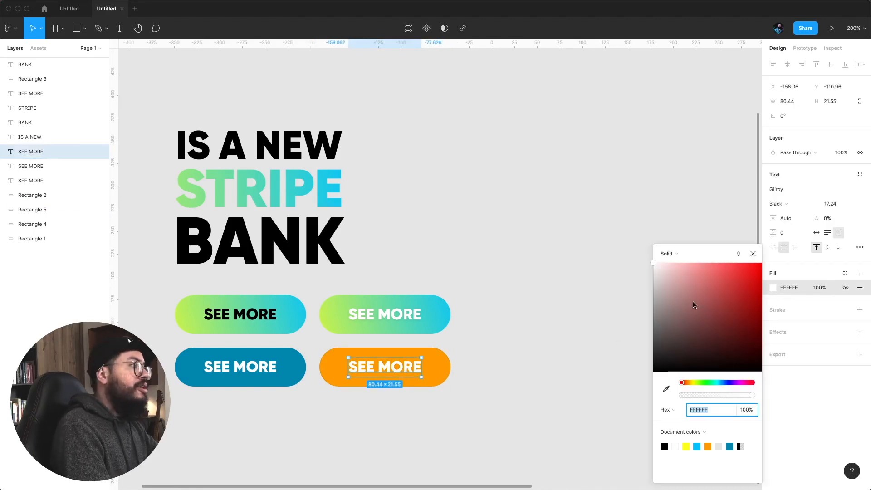
{"action": "type", "text": "000000"}
{"action": "key", "text": "Return"}
{"action": "left_click", "coordinate": [550, 404]}
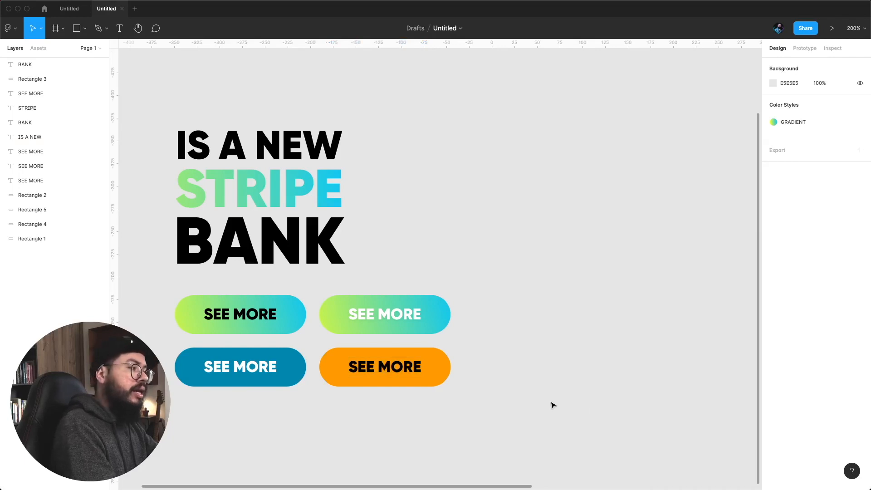
Step: Undo the text color change on the orange button
{"action": "key", "text": "super+z"}
{"action": "key", "text": "super+z"}
{"action": "key", "text": "super+z"}
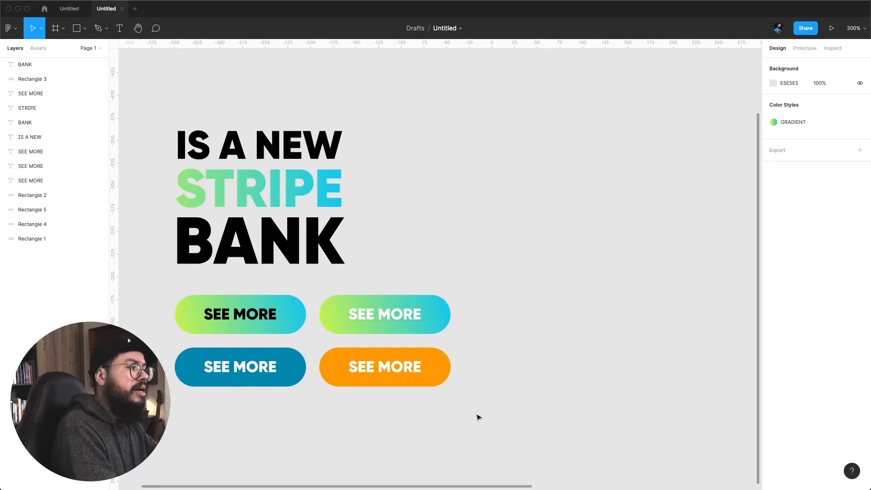
Step: Duplicate the orange button to its right and set the copy's fill to the yellow from the document colors
{"action": "left_click_drag", "start_coordinate": [456, 410], "coordinate": [523, 364]}
{"action": "left_click", "coordinate": [514, 424]}
{"action": "left_click", "coordinate": [472, 362]}
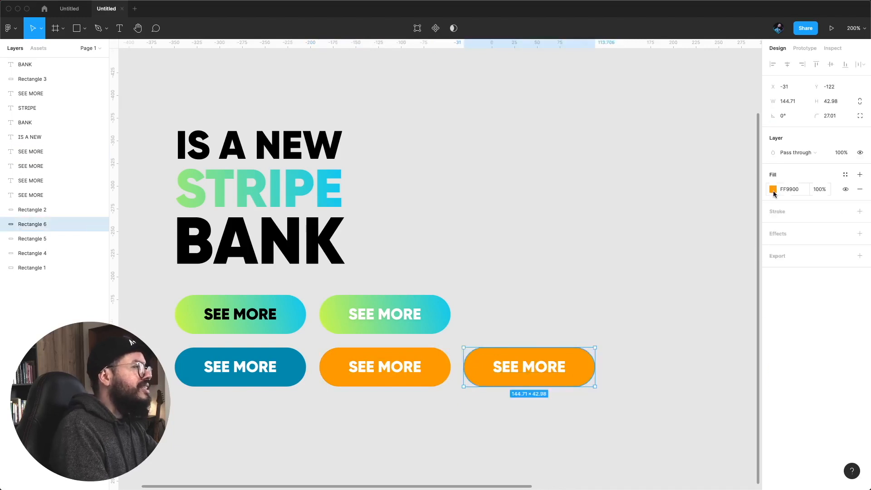
{"action": "left_click", "coordinate": [773, 190]}
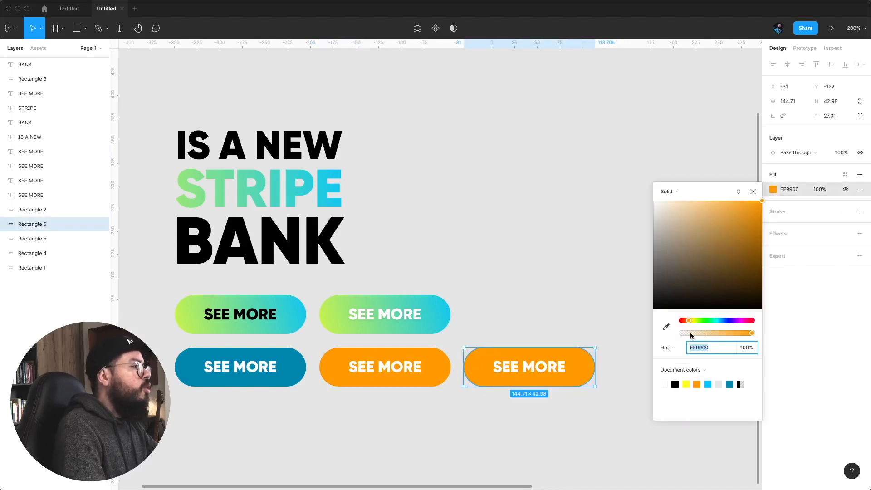
{"action": "left_click", "coordinate": [686, 384]}
{"action": "left_click", "coordinate": [609, 441]}
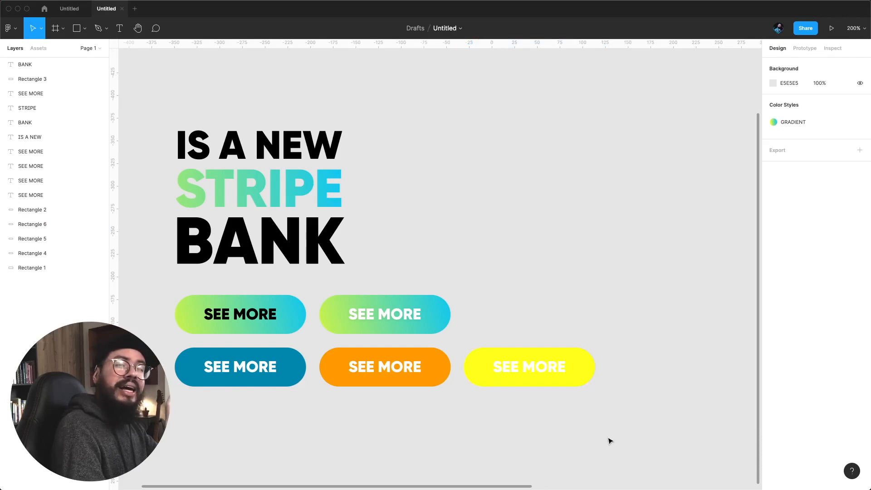
{"action": "left_click", "coordinate": [544, 373]}
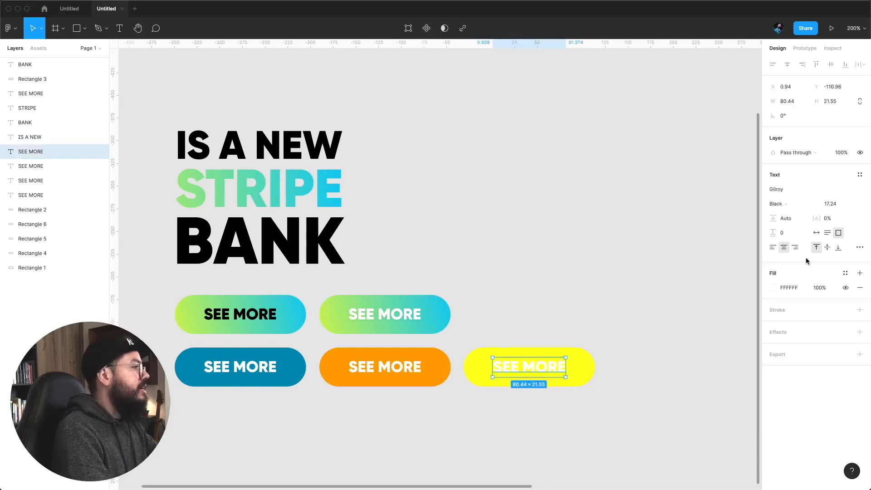
{"action": "left_click", "coordinate": [778, 289]}
{"action": "left_click", "coordinate": [768, 292]}
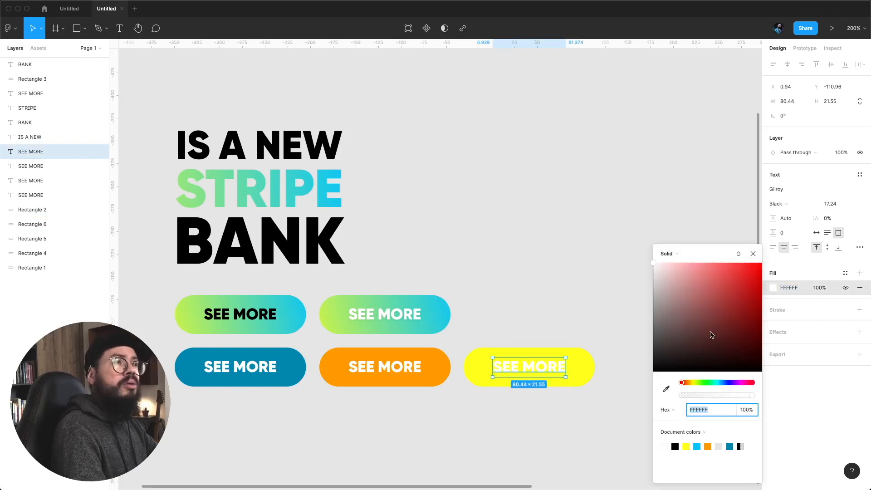
{"action": "left_click", "coordinate": [548, 192]}
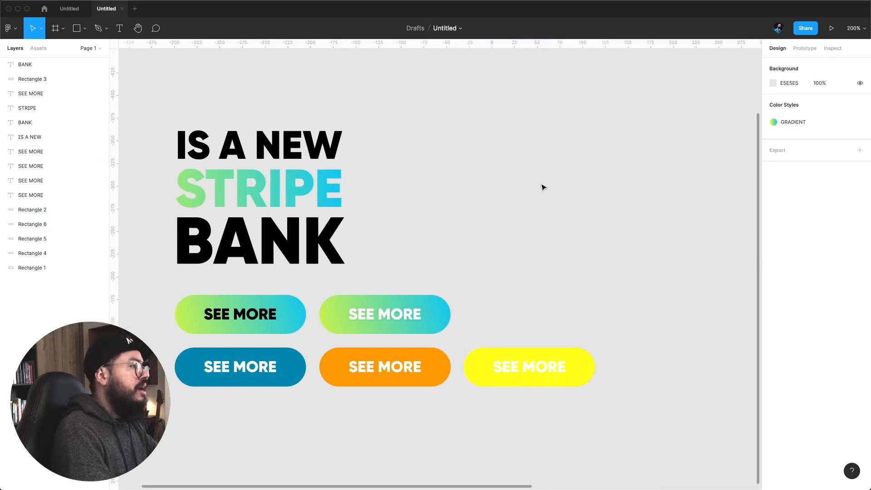
Step: Draw a row of three 34 × 34 ellipses to the right of the "IS A NEW STRIPE BANK" heading
{"action": "left_click", "coordinate": [88, 30]}
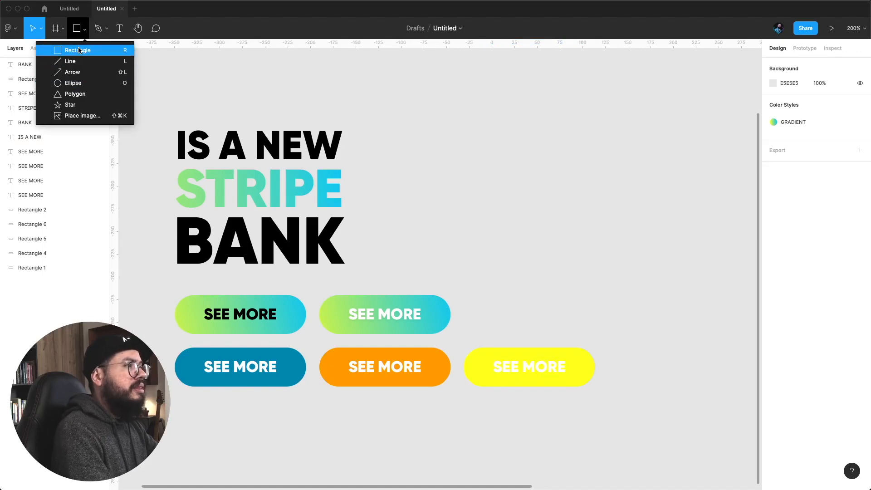
{"action": "left_click", "coordinate": [72, 83]}
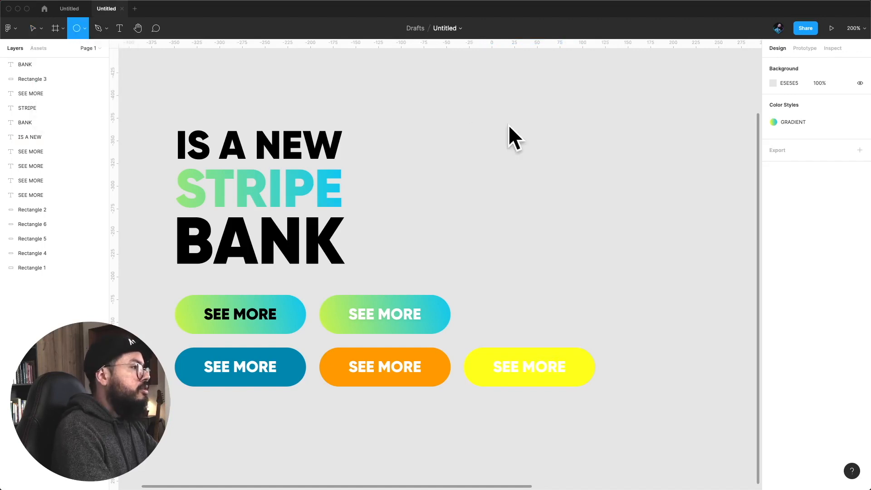
{"action": "mouse_move", "coordinate": [511, 123]}
{"action": "left_mouse_down"}
{"action": "mouse_move", "coordinate": [535, 154]}
{"action": "mouse_move", "coordinate": [527, 166]}
{"action": "mouse_move", "coordinate": [619, 167]}
{"action": "left_mouse_up"}
{"action": "left_click", "coordinate": [527, 163]}
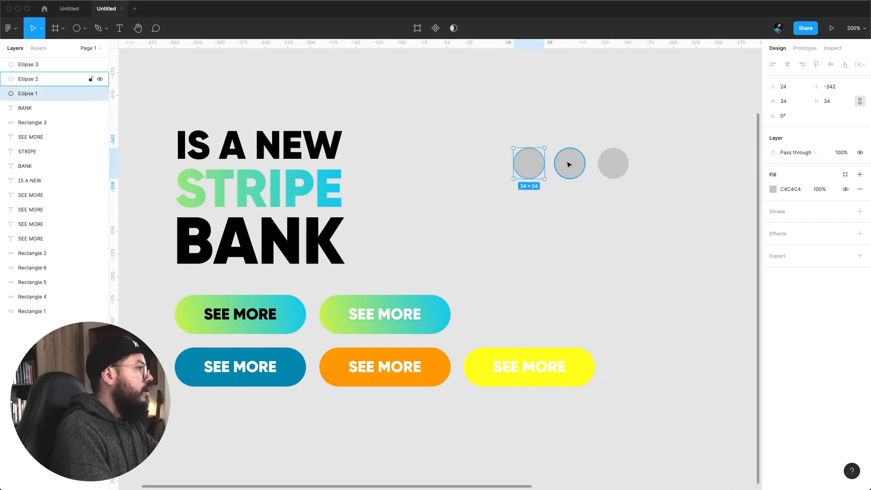
{"action": "left_click", "coordinate": [568, 163], "text": "shift"}
{"action": "left_click", "coordinate": [641, 168]}
Step: Fill the first circle with yellow FFFF1C and the second with blue 0075FF
{"action": "left_click", "coordinate": [527, 163]}
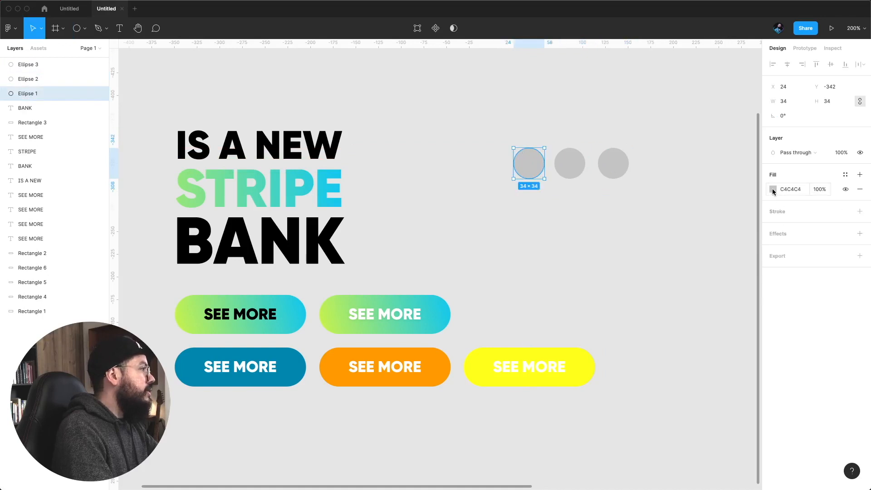
{"action": "left_click", "coordinate": [773, 189]}
{"action": "left_click", "coordinate": [686, 384]}
{"action": "left_click", "coordinate": [572, 163]}
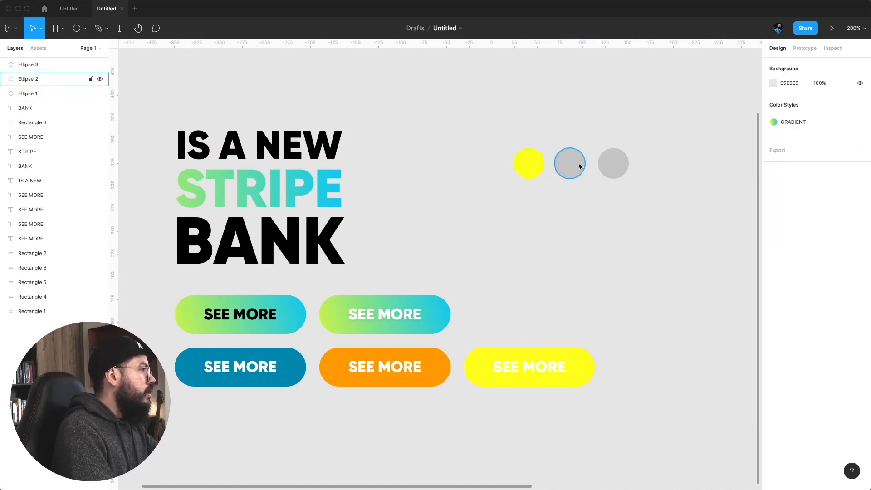
{"action": "left_click", "coordinate": [773, 189]}
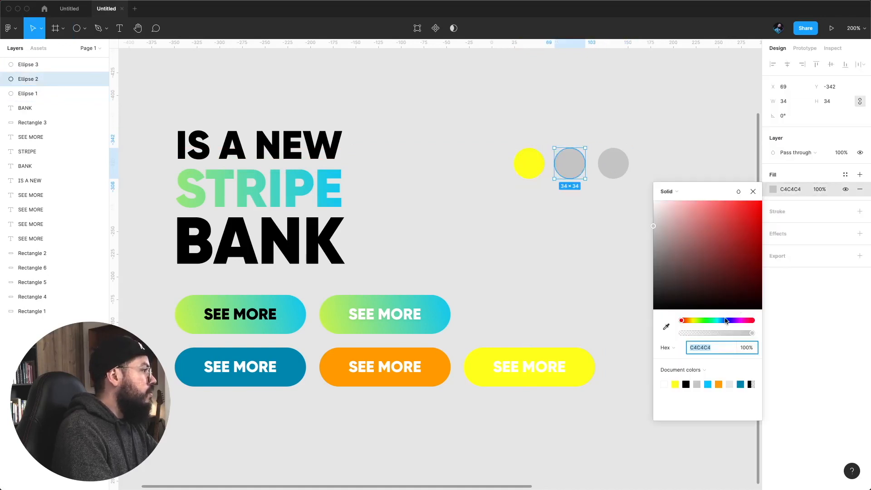
{"action": "left_click", "coordinate": [724, 320]}
{"action": "left_click_drag", "start_coordinate": [703, 298], "coordinate": [812, 150]}
Step: Fill the third circle of the row with red FF0000
{"action": "left_click", "coordinate": [613, 164]}
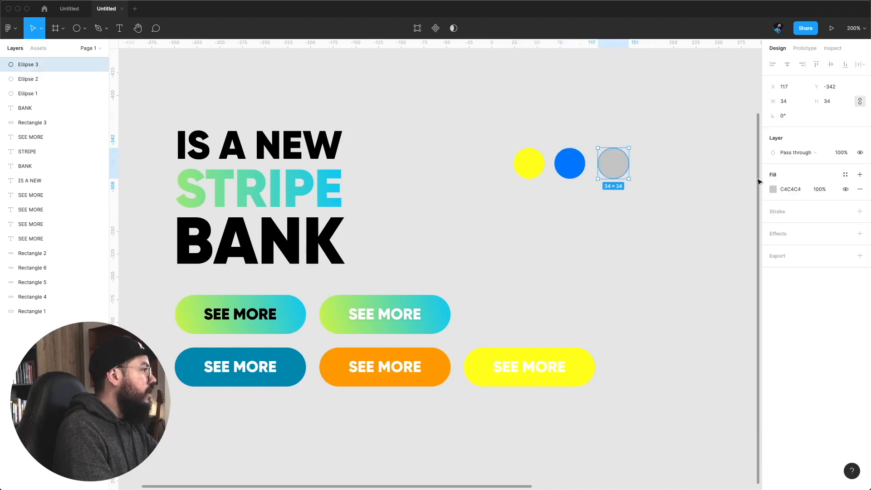
{"action": "left_click", "coordinate": [773, 189]}
{"action": "left_click_drag", "start_coordinate": [739, 250], "coordinate": [758, 195]}
{"action": "left_click", "coordinate": [667, 198]}
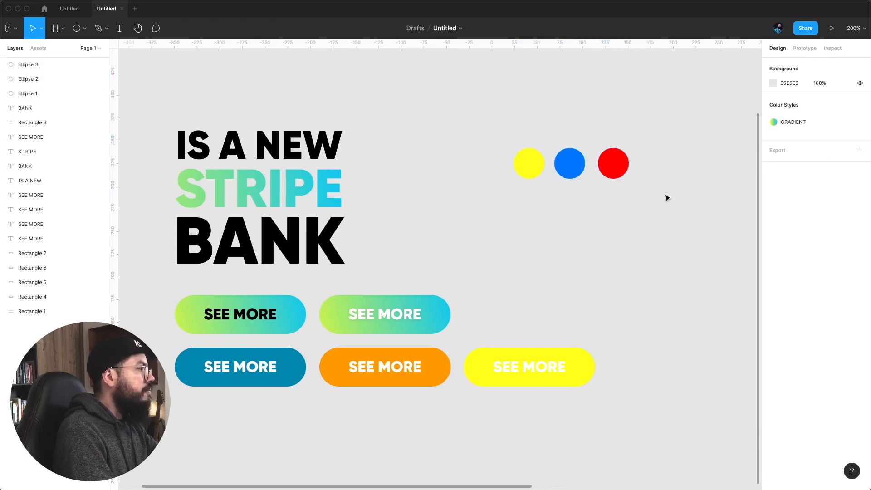
Step: Duplicate the yellow, blue and red circles as a second row directly below the first
{"action": "left_click_drag", "start_coordinate": [663, 197], "coordinate": [513, 128]}
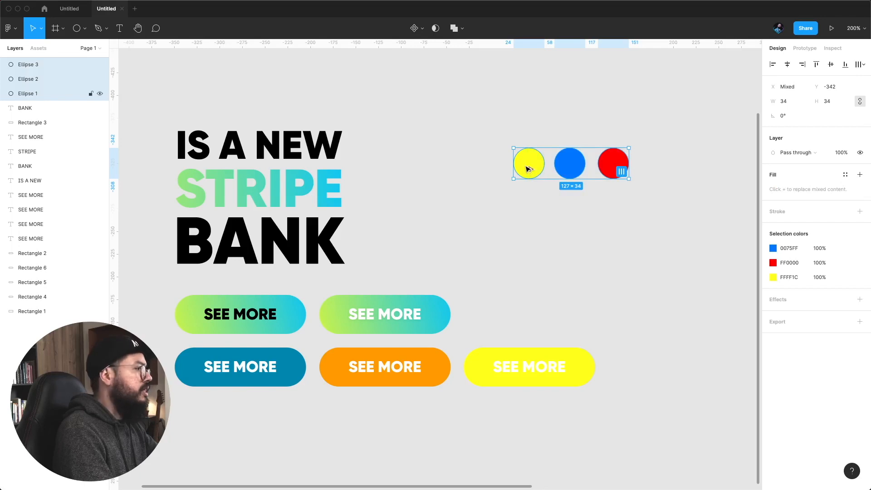
{"action": "left_click_drag", "start_coordinate": [528, 169], "coordinate": [527, 212]}
{"action": "left_click", "coordinate": [466, 205]}
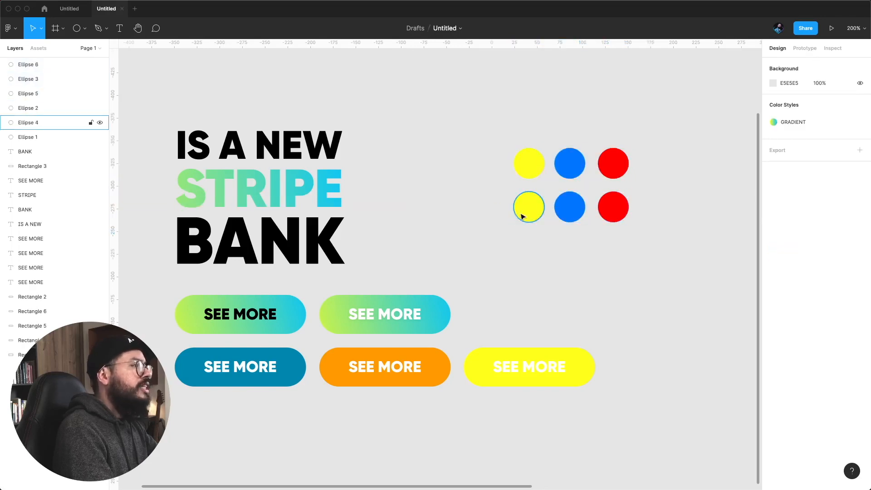
Step: Change the fill of the yellow circle in the second row to green 05FF00
{"action": "left_click", "coordinate": [522, 216]}
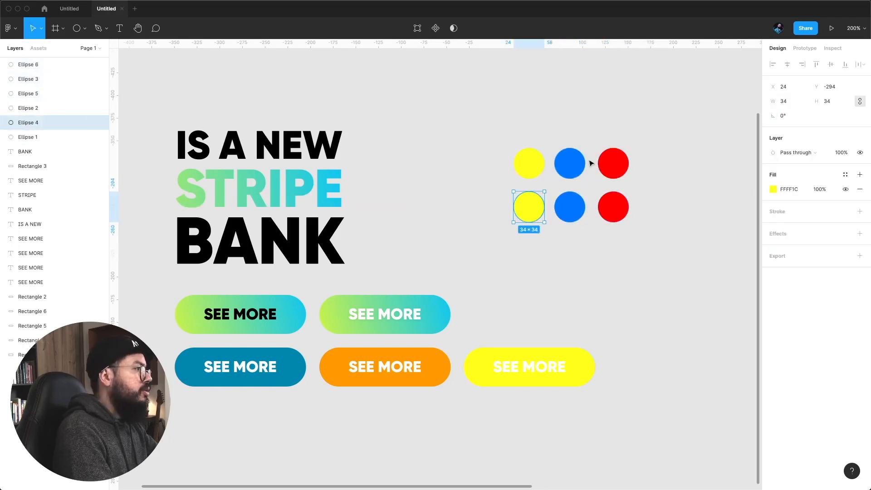
{"action": "left_click", "coordinate": [773, 189]}
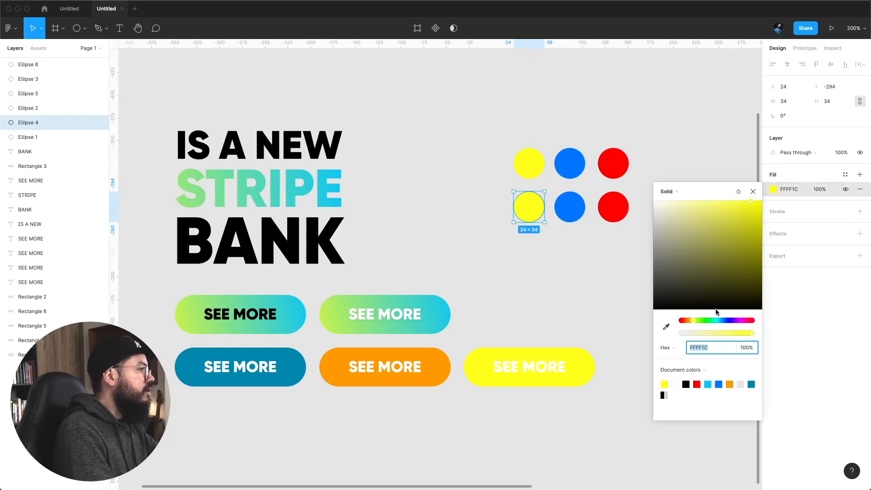
{"action": "left_click", "coordinate": [706, 320]}
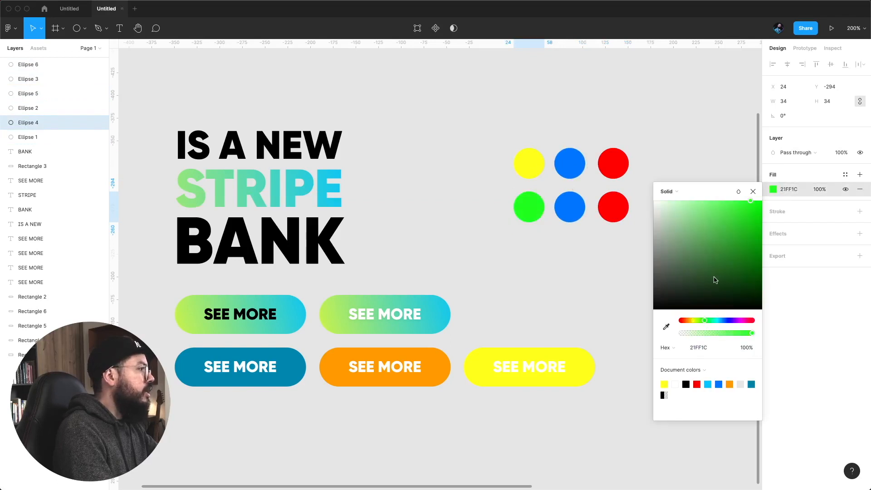
{"action": "left_click", "coordinate": [603, 253]}
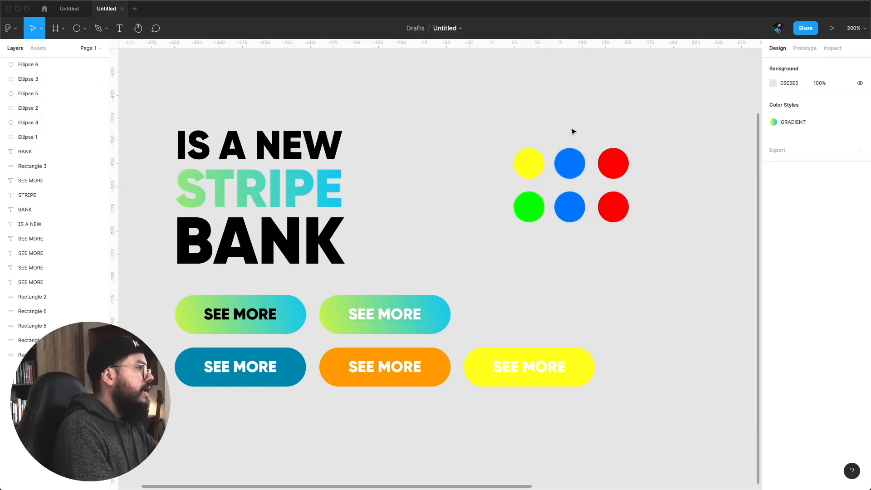
Step: Change the fill of the middle circle in the second row to orange FF9900 from the document colors
{"action": "left_click", "coordinate": [570, 205]}
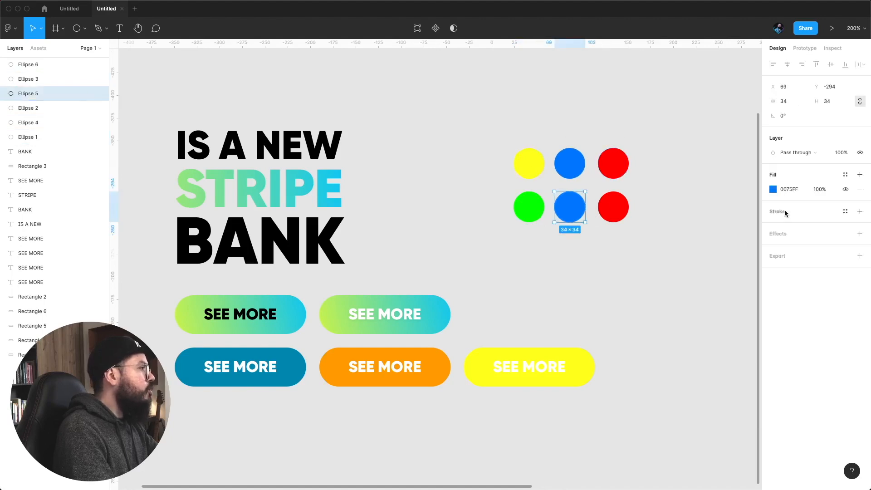
{"action": "left_click", "coordinate": [773, 189]}
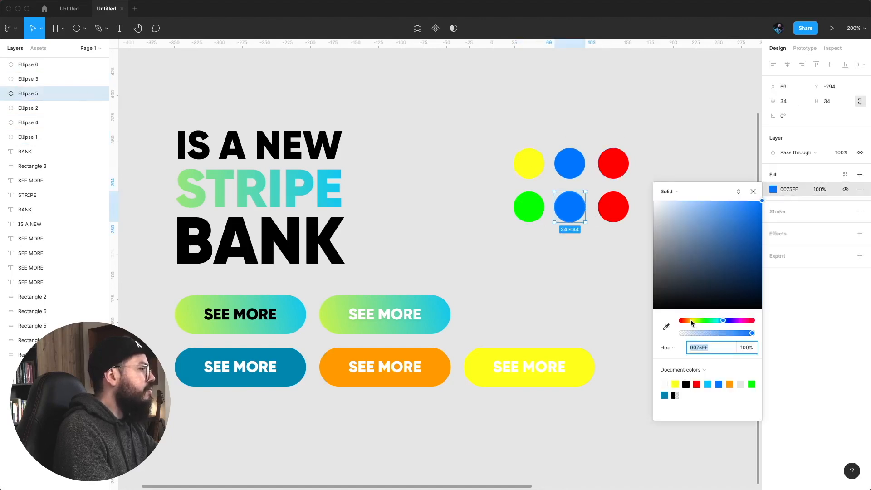
{"action": "left_click", "coordinate": [690, 320]}
{"action": "left_click", "coordinate": [729, 384]}
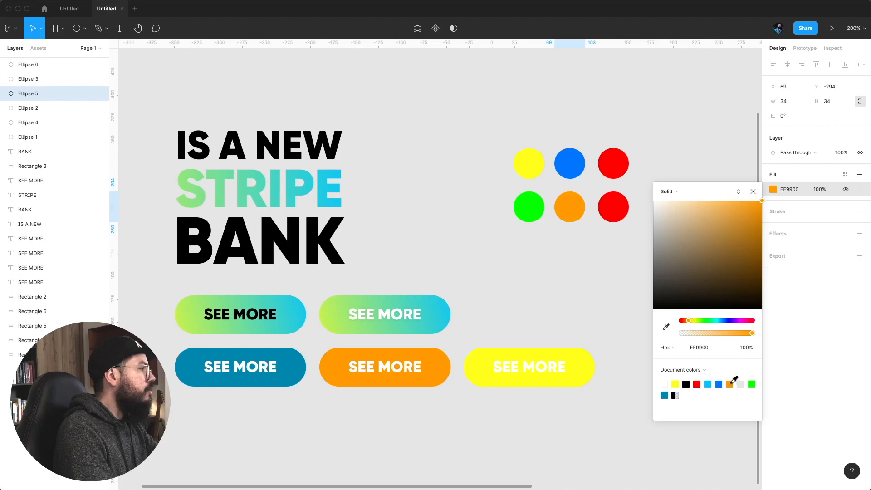
{"action": "left_click", "coordinate": [634, 239]}
Step: Change the fill of the red circle in the second row to a fully saturated purple
{"action": "left_click", "coordinate": [618, 209]}
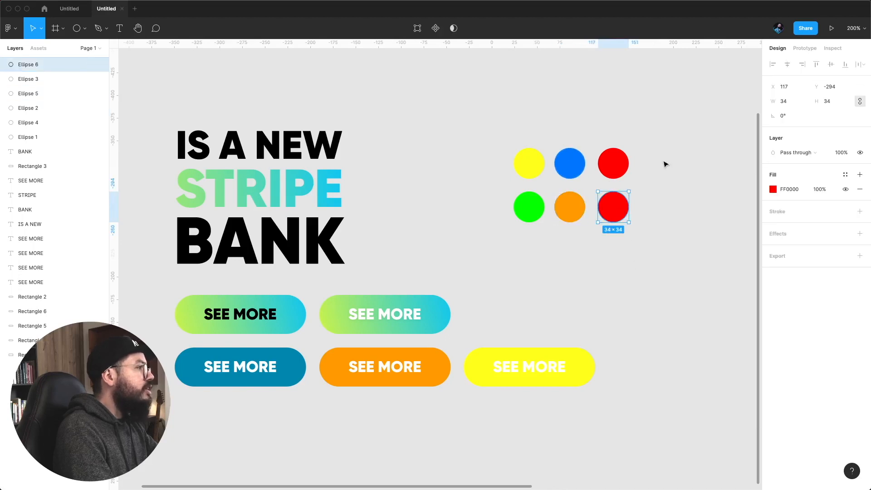
{"action": "left_click", "coordinate": [773, 189]}
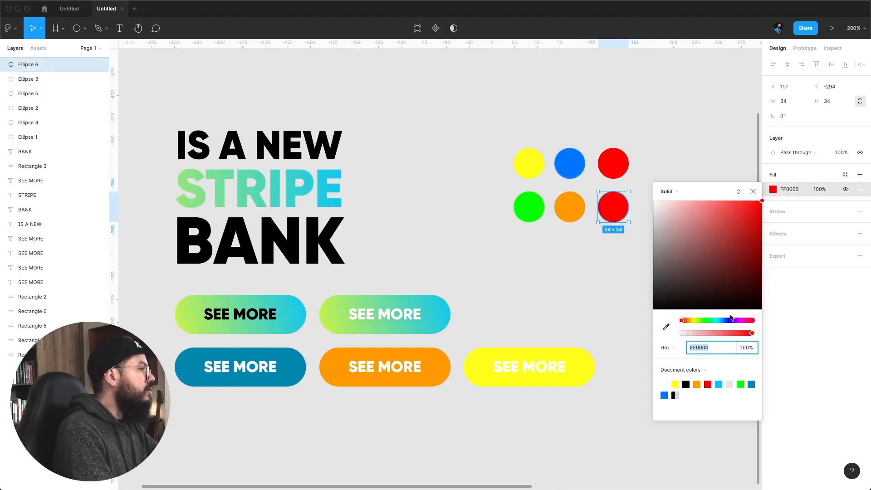
{"action": "left_click_drag", "start_coordinate": [734, 320], "coordinate": [737, 321]}
{"action": "left_click_drag", "start_coordinate": [747, 272], "coordinate": [800, 154]}
{"action": "left_click", "coordinate": [668, 91]}
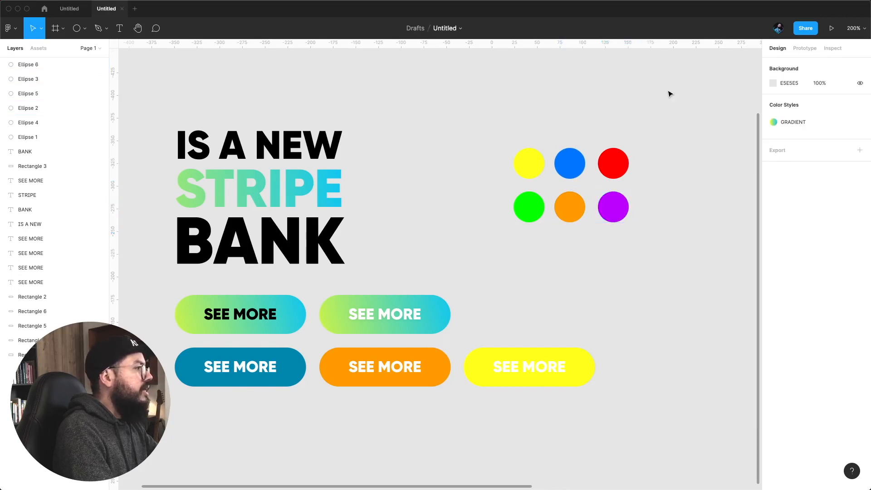
Step: Start arranging the circles as a color wheel, with yellow on top, green upper left, blue on the left and red on the right
{"action": "left_click_drag", "start_coordinate": [427, 159], "coordinate": [460, 164]}
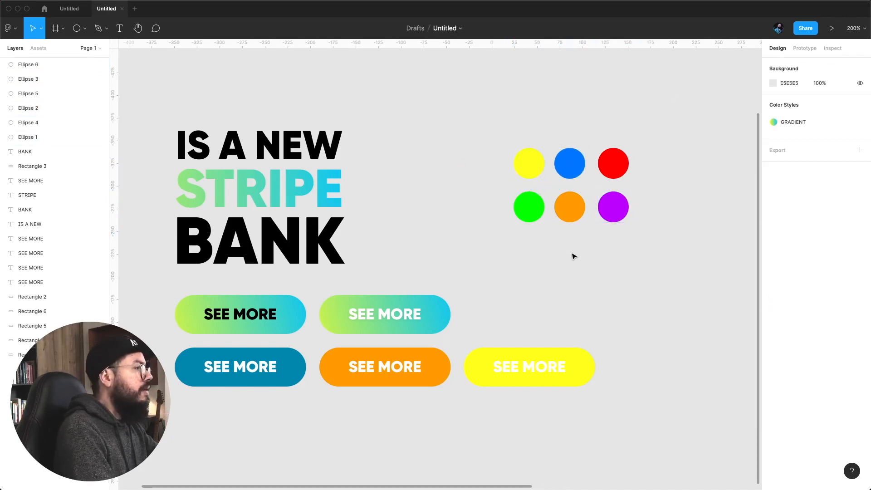
{"action": "left_click_drag", "start_coordinate": [621, 239], "coordinate": [491, 270]}
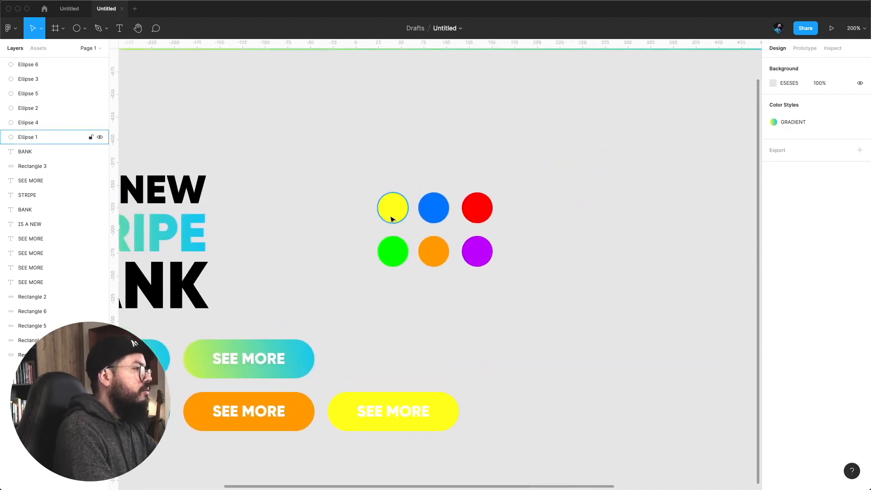
{"action": "left_click_drag", "start_coordinate": [392, 219], "coordinate": [458, 152]}
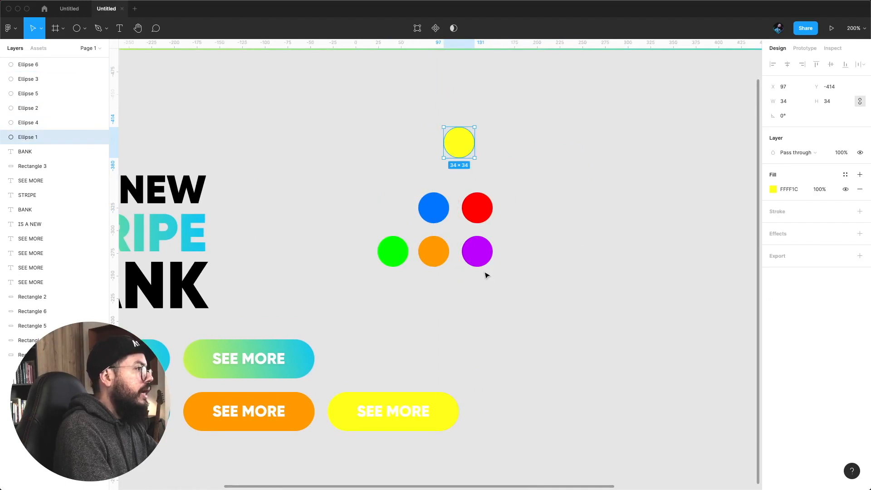
{"action": "left_click_drag", "start_coordinate": [478, 210], "coordinate": [518, 213]}
{"action": "left_click_drag", "start_coordinate": [435, 209], "coordinate": [414, 211]}
{"action": "left_click_drag", "start_coordinate": [505, 211], "coordinate": [506, 215]}
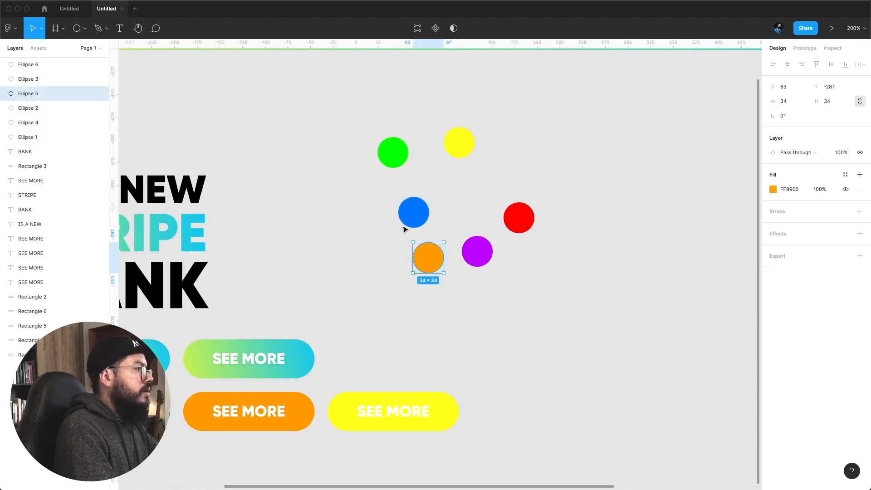
{"action": "left_click", "coordinate": [401, 166]}
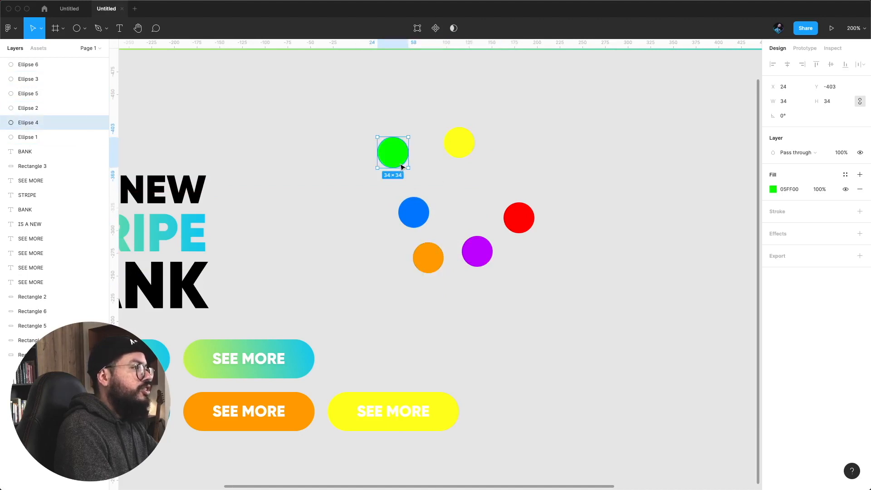
{"action": "left_click", "coordinate": [331, 236]}
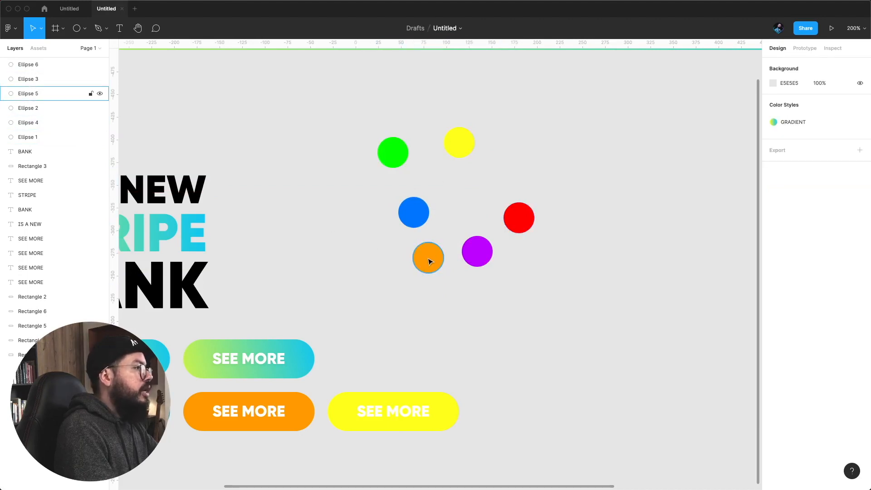
Step: Complete the color wheel by moving the orange circle to the upper right and the purple circle to the bottom, opposite yellow
{"action": "left_click_drag", "start_coordinate": [428, 258], "coordinate": [541, 156]}
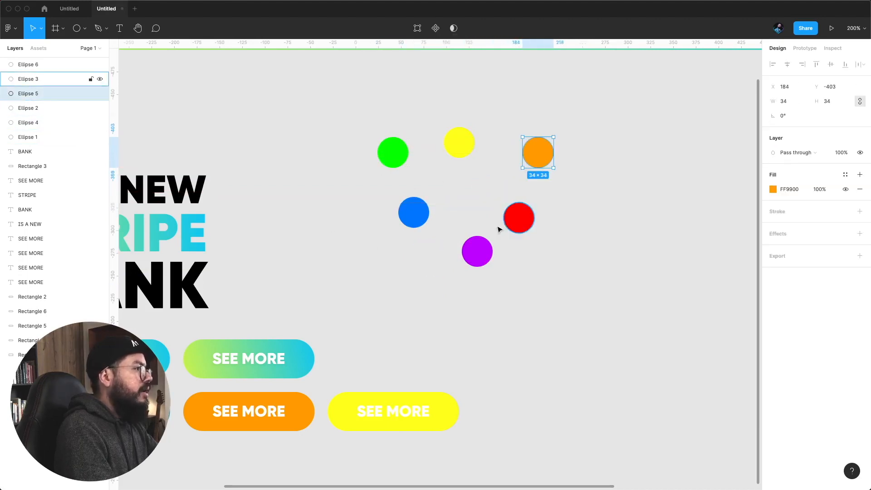
{"action": "left_click_drag", "start_coordinate": [478, 262], "coordinate": [463, 278]}
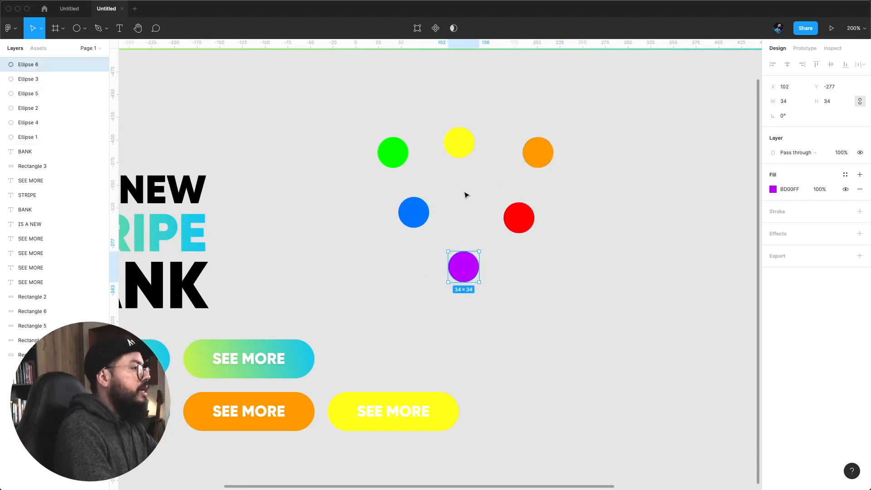
{"action": "left_click", "coordinate": [472, 218]}
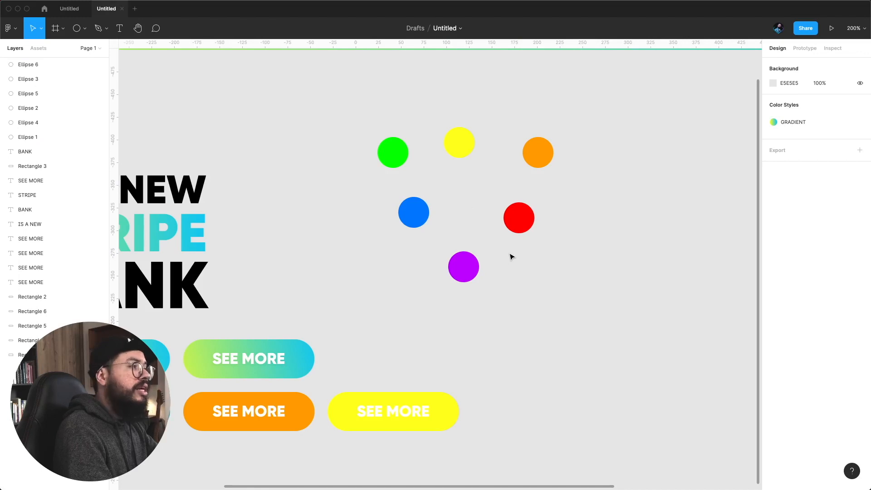
Step: Examine how the circles relate across the color wheel, comparing yellow with the opposite purple and with red and blue
{"action": "left_click", "coordinate": [464, 155]}
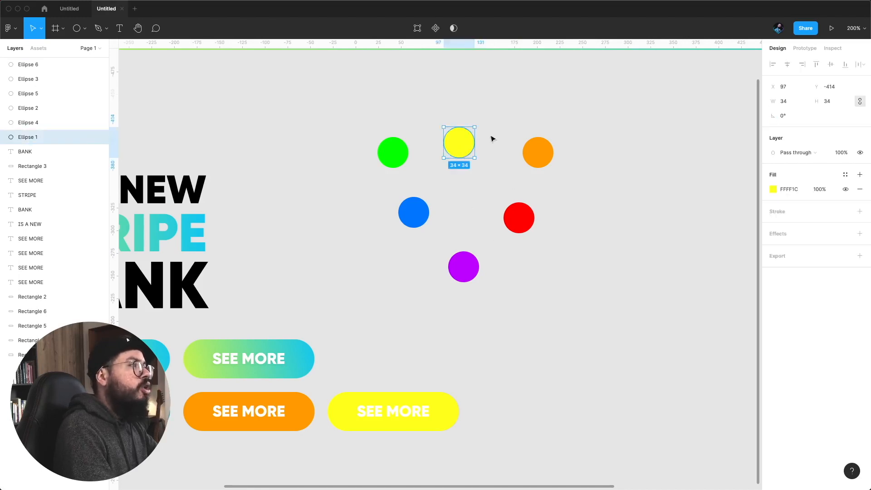
{"action": "left_click", "coordinate": [483, 222]}
{"action": "left_click", "coordinate": [464, 148]}
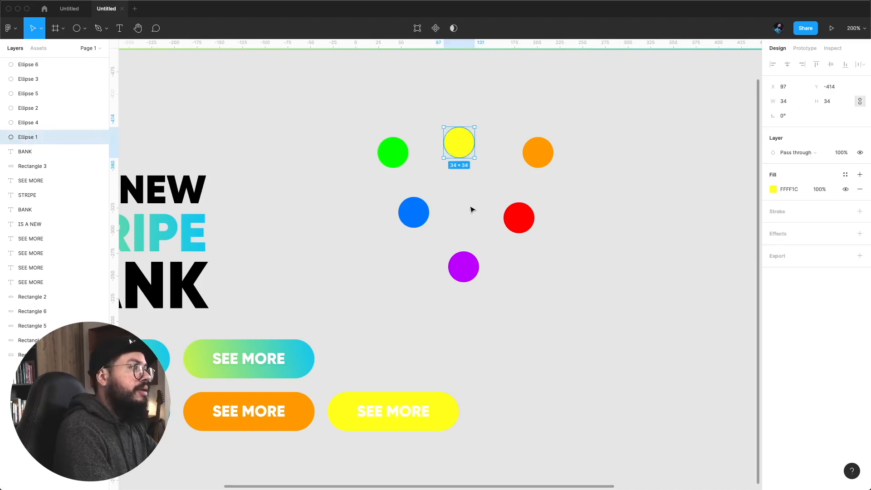
{"action": "left_click", "coordinate": [470, 270]}
{"action": "left_click", "coordinate": [453, 153]}
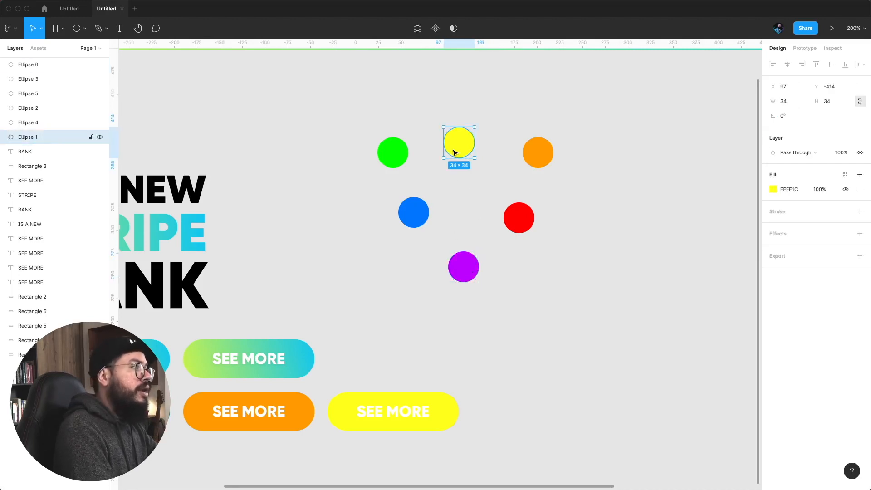
{"action": "left_click", "coordinate": [470, 182]}
{"action": "left_click", "coordinate": [465, 154]}
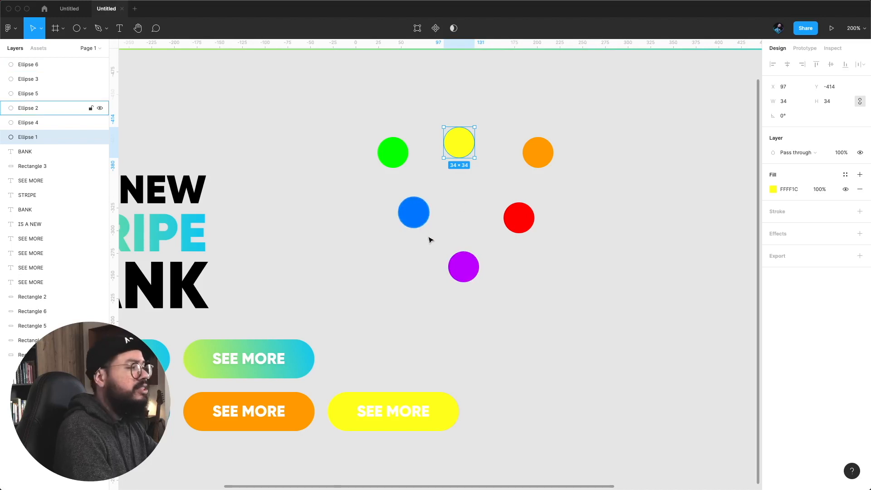
{"action": "left_click", "coordinate": [476, 268]}
{"action": "left_click", "coordinate": [525, 223]}
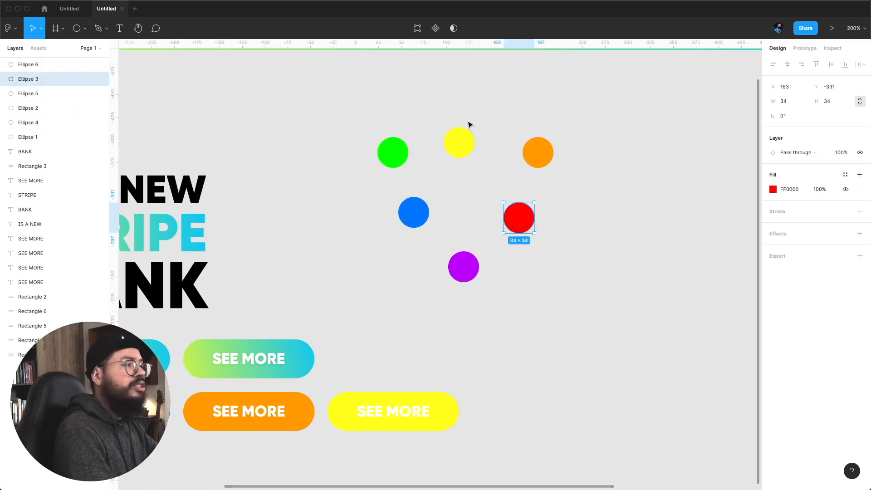
{"action": "left_click", "coordinate": [416, 223]}
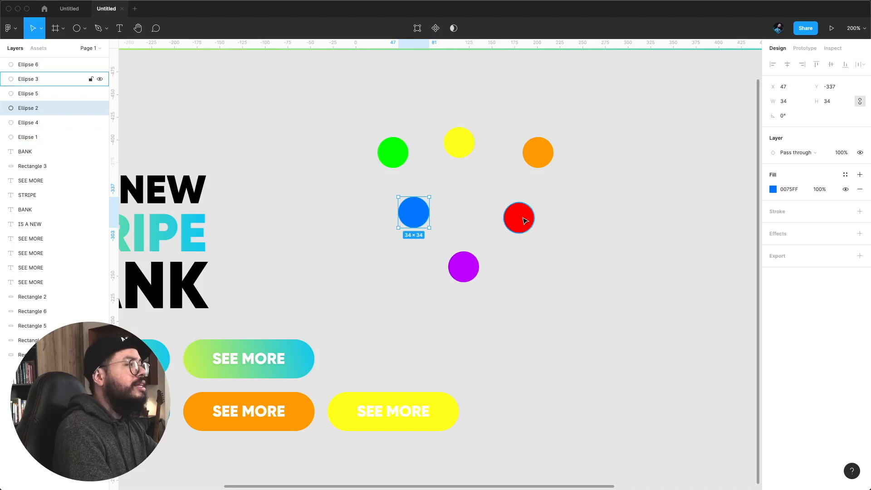
Step: Change the SEE MORE text on the yellow button from the document colors to purple BD00FF
{"action": "left_click", "coordinate": [507, 299]}
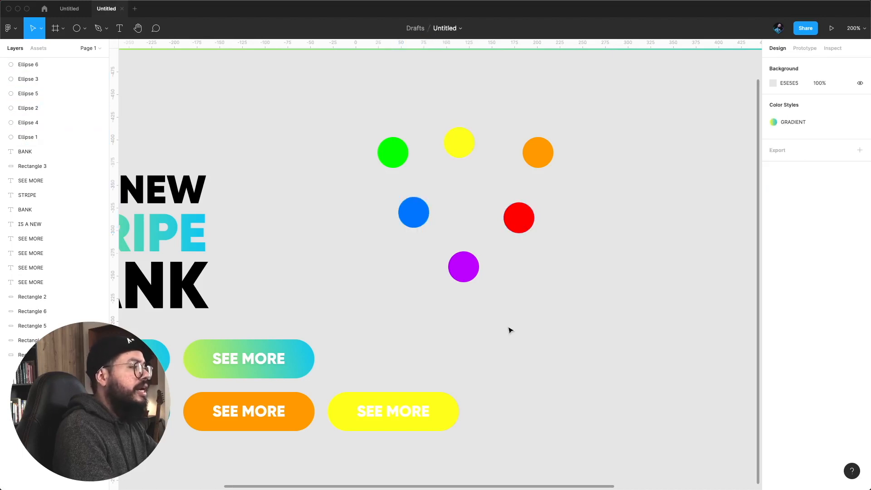
{"action": "left_click", "coordinate": [459, 141]}
{"action": "left_click", "coordinate": [405, 412]}
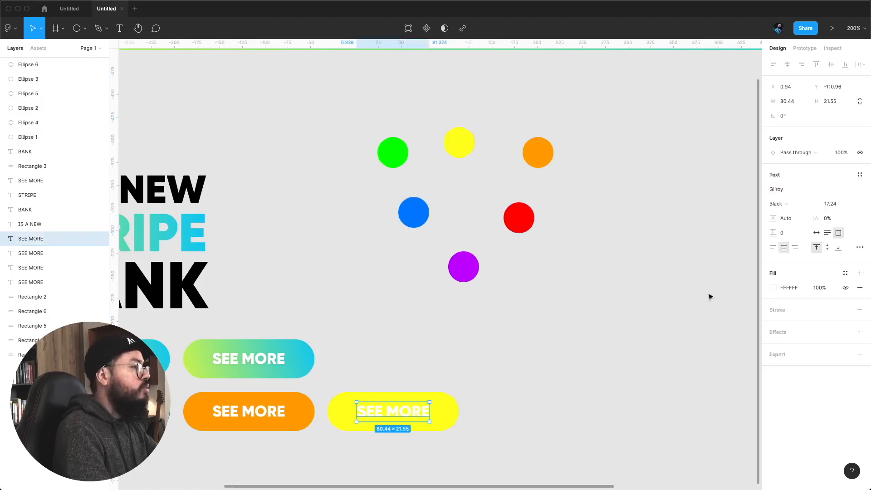
{"action": "left_click", "coordinate": [773, 288]}
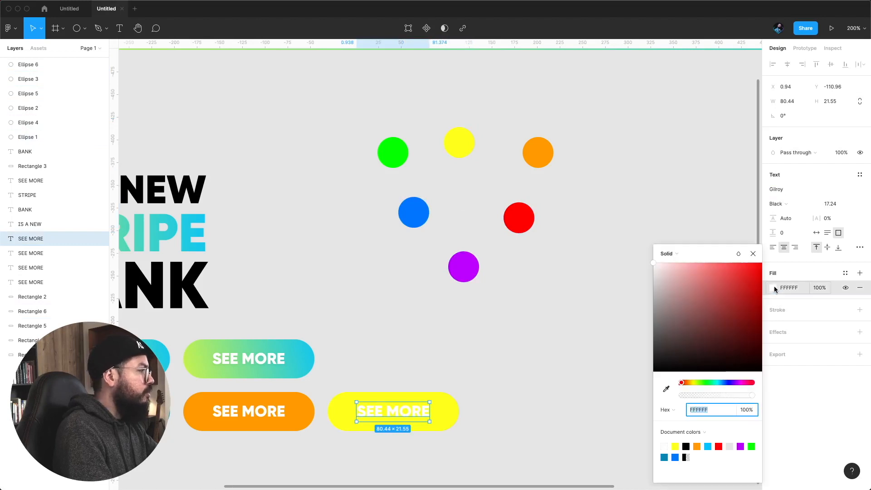
{"action": "left_click", "coordinate": [740, 446]}
{"action": "left_click", "coordinate": [545, 355]}
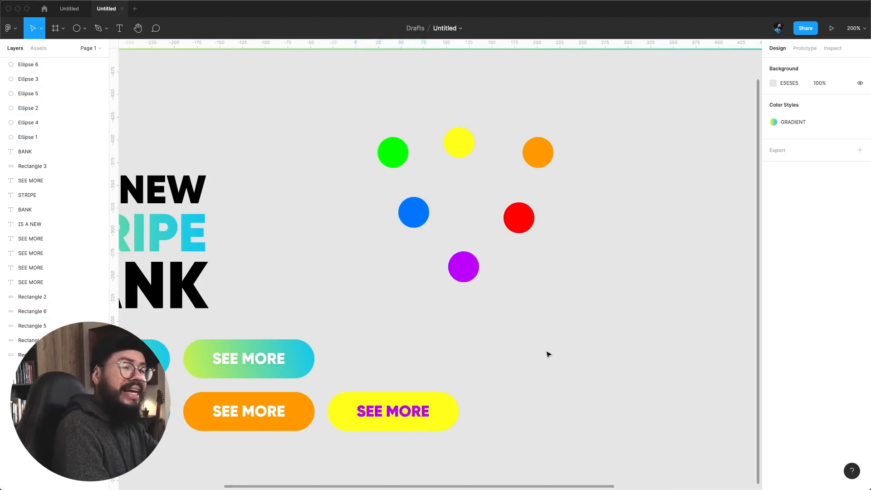
Step: Duplicate the yellow button with its label to the right and recolor the copy's SEE MORE text to the document's orange
{"action": "left_click_drag", "start_coordinate": [551, 339], "coordinate": [543, 413]}
{"action": "left_click", "coordinate": [562, 412]}
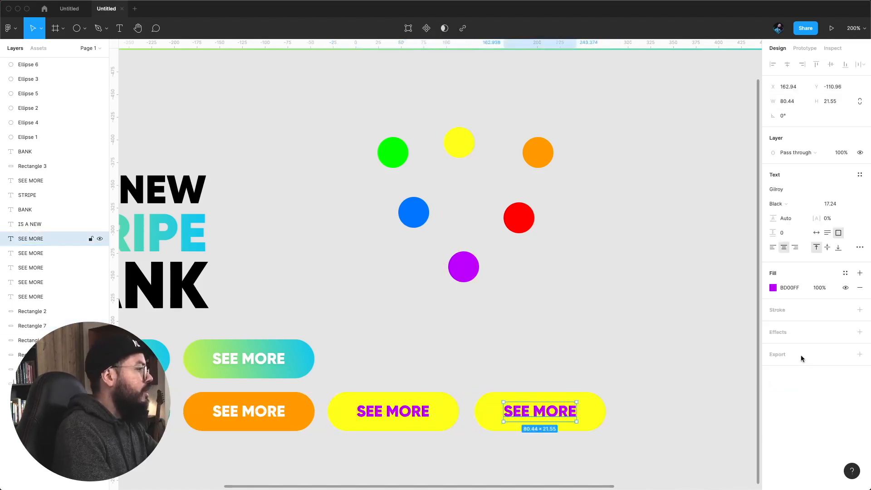
{"action": "left_click", "coordinate": [773, 287]}
{"action": "left_click", "coordinate": [708, 447]}
{"action": "left_click", "coordinate": [579, 354]}
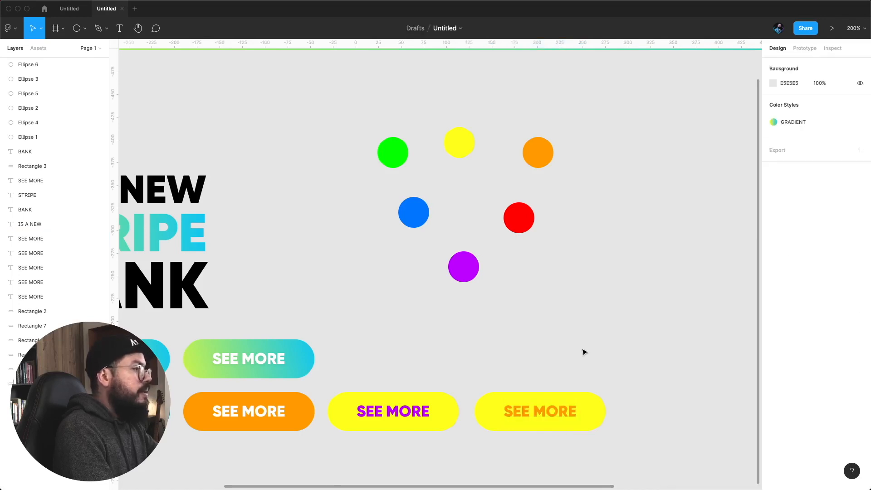